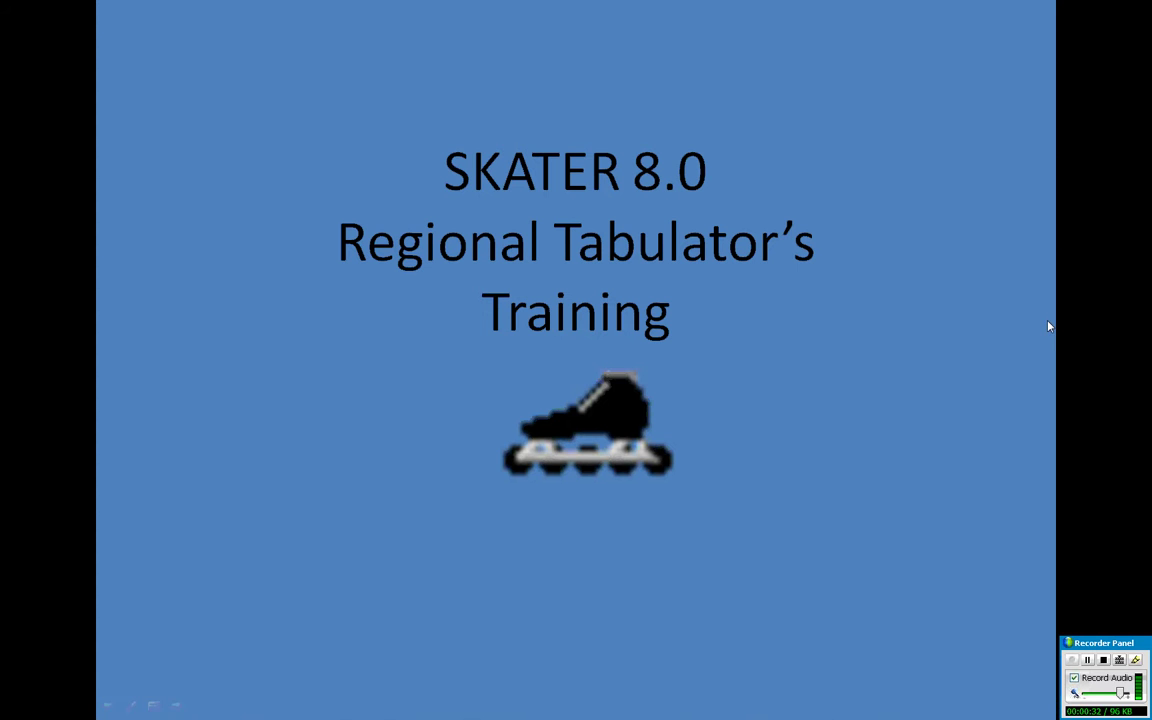
Advance the training slideshow to the presenters' contact slide and bring up its navigation menu
left_click(1025, 347)
right_click(1024, 345)
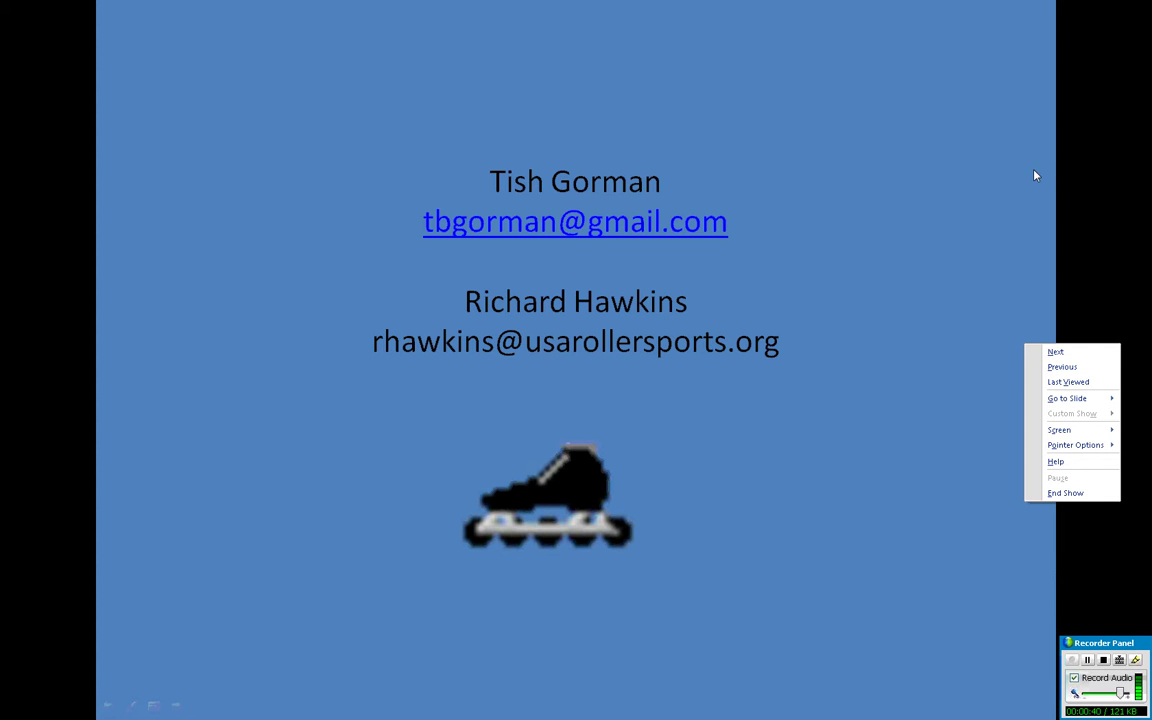
Dismiss the slideshow's navigation menu to leave the slide show
left_click(1088, 662)
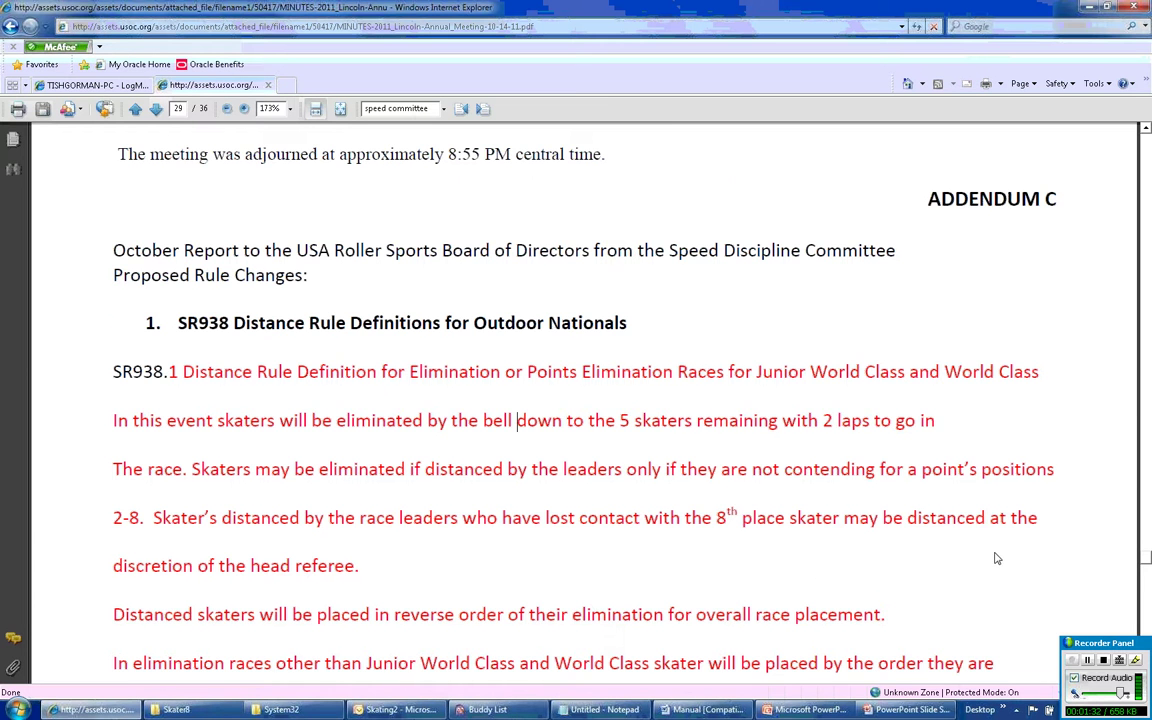
Scroll the minutes PDF down past SR831.3's Scoring Speed Contest points table
scroll(843, 550, "down", 1)
scroll(995, 558, "down", 2)
scroll(990, 560, "down", 1)
scroll(985, 560, "down", 2)
scroll(970, 545, "down", 3)
scroll(940, 515, "down", 1)
scroll(925, 507, "down", 3)
scroll(910, 514, "down", 2)
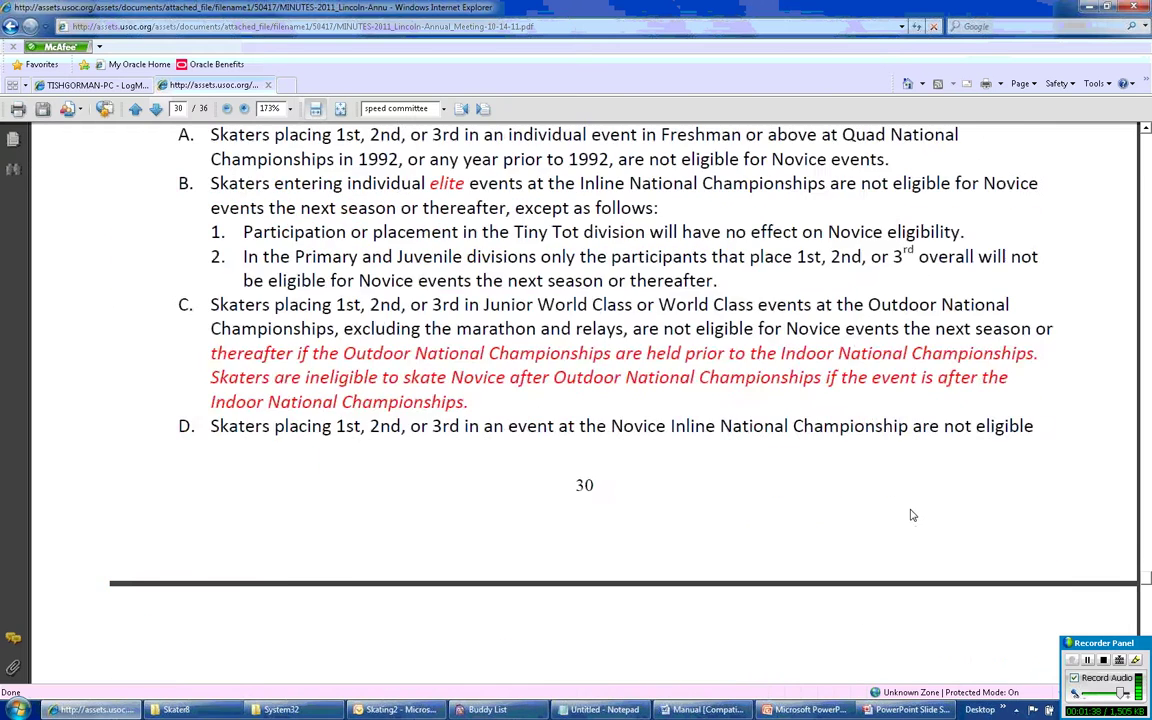
scroll(912, 516, "down", 2)
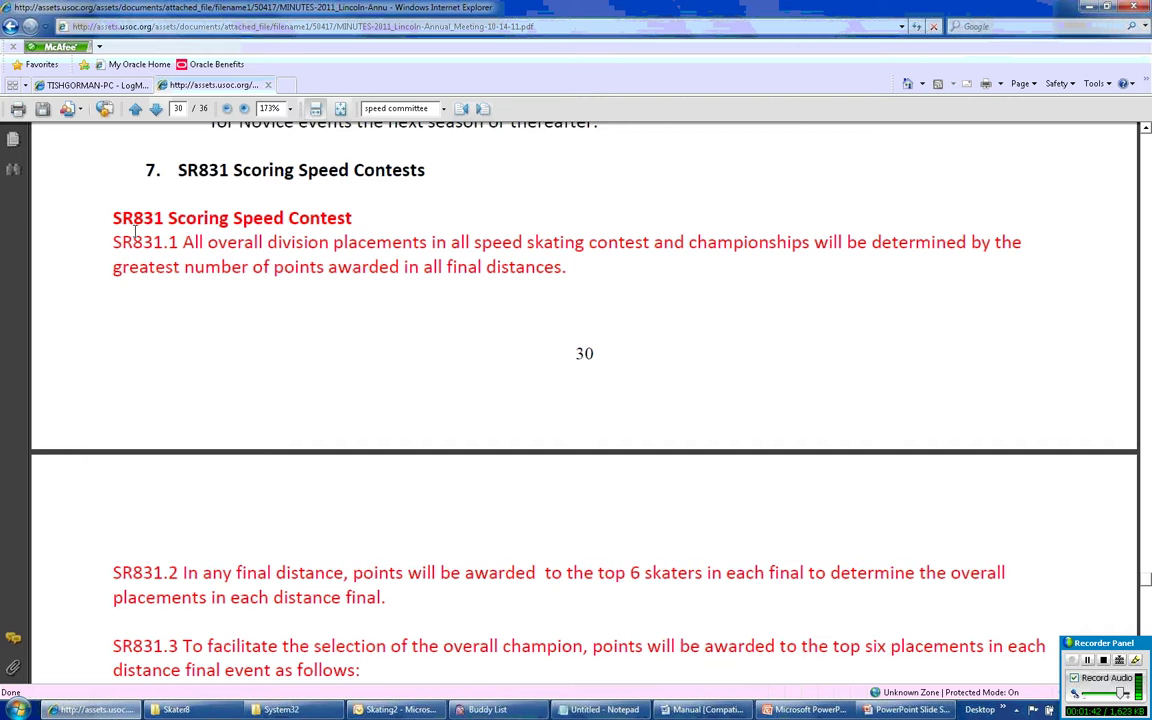
scroll(320, 316, "down", 1)
scroll(360, 390, "down", 1)
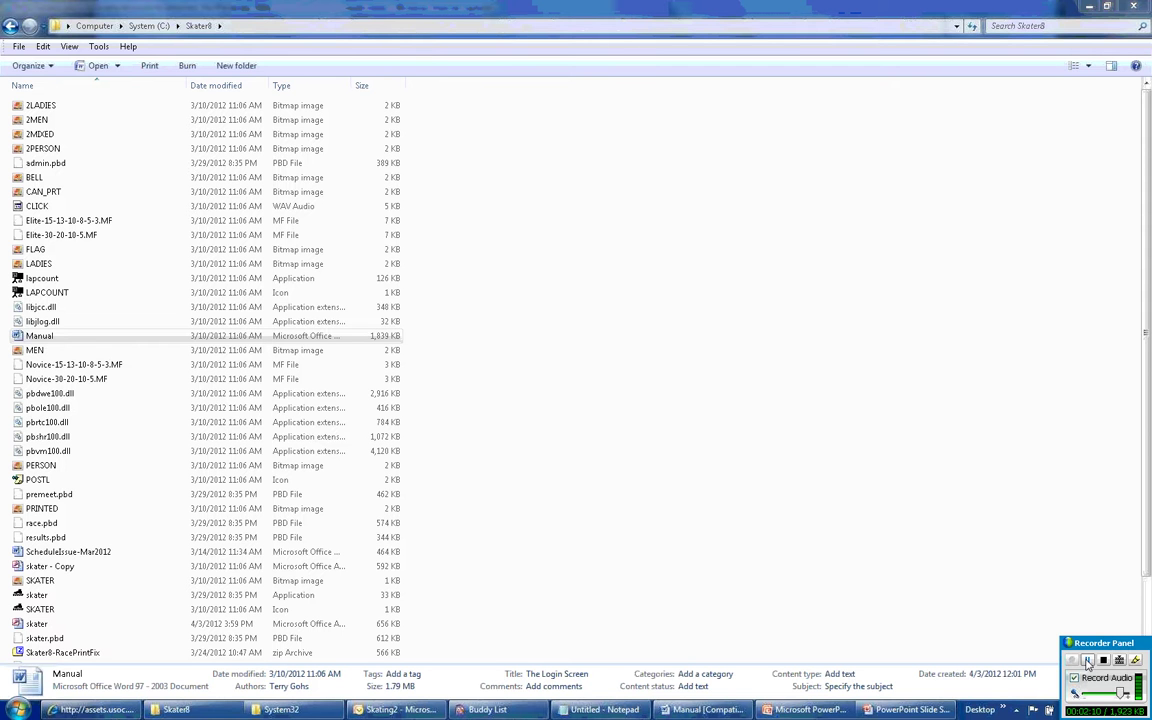
Check the Manual, the skater application and the skater Access database (656 KB) in Skater8
left_click(55, 340)
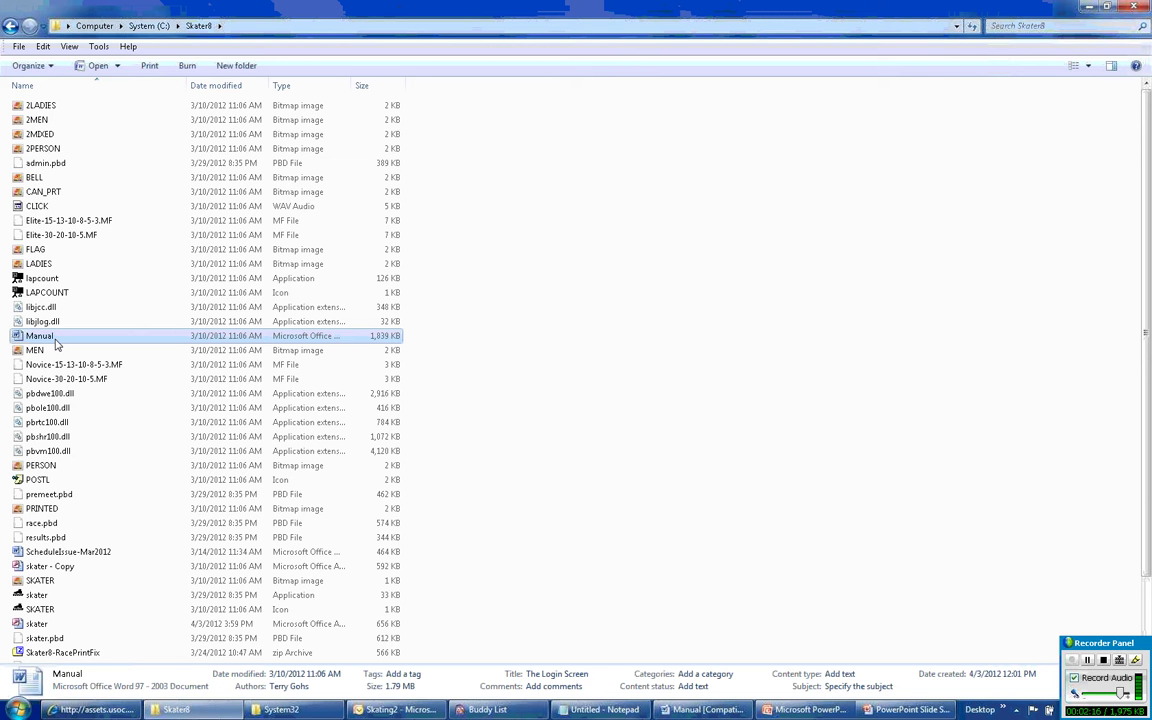
left_click(32, 598)
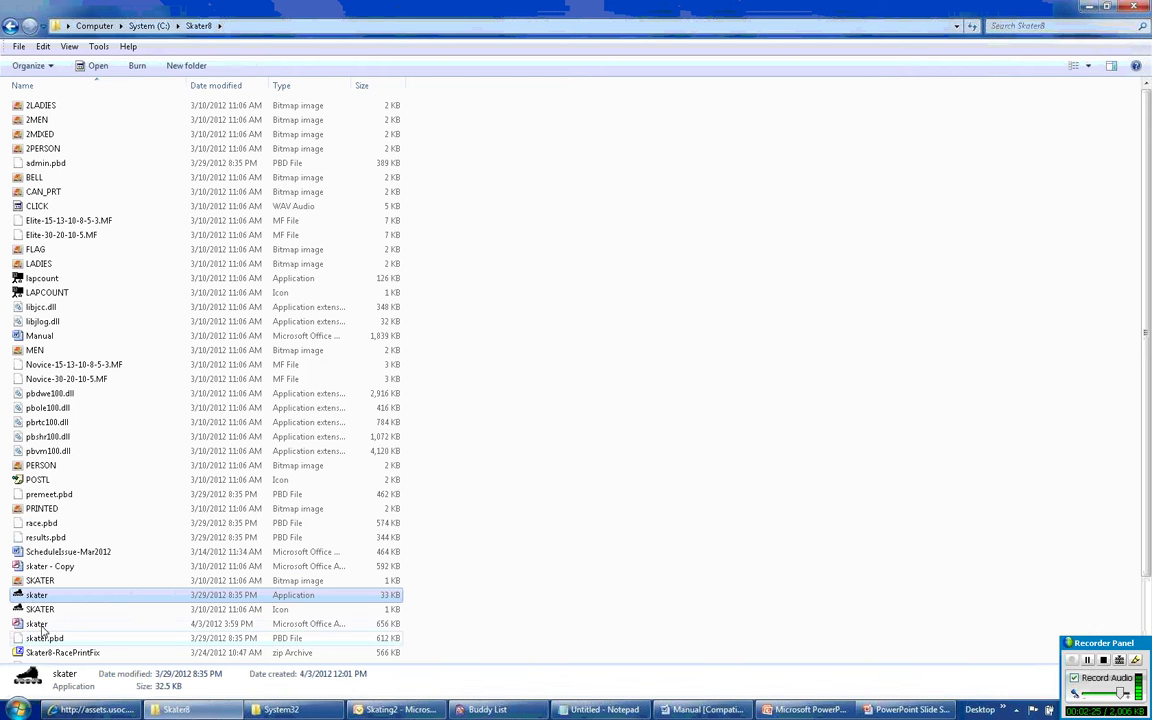
left_click(41, 625)
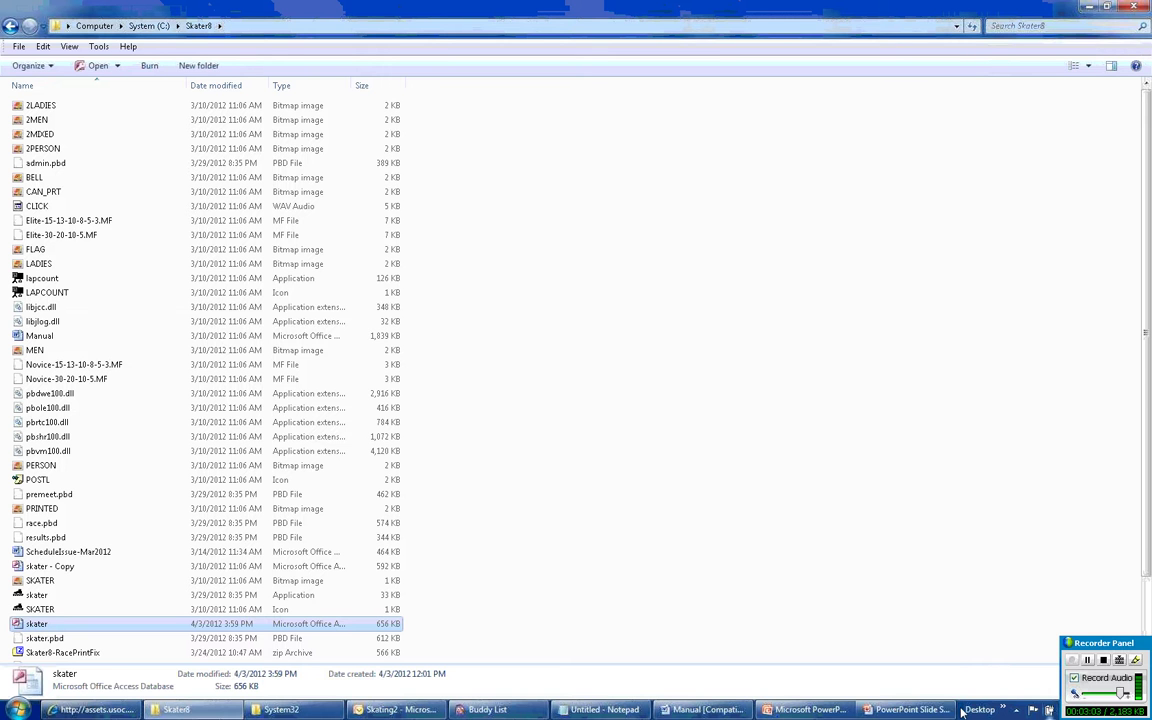
left_click(1087, 662)
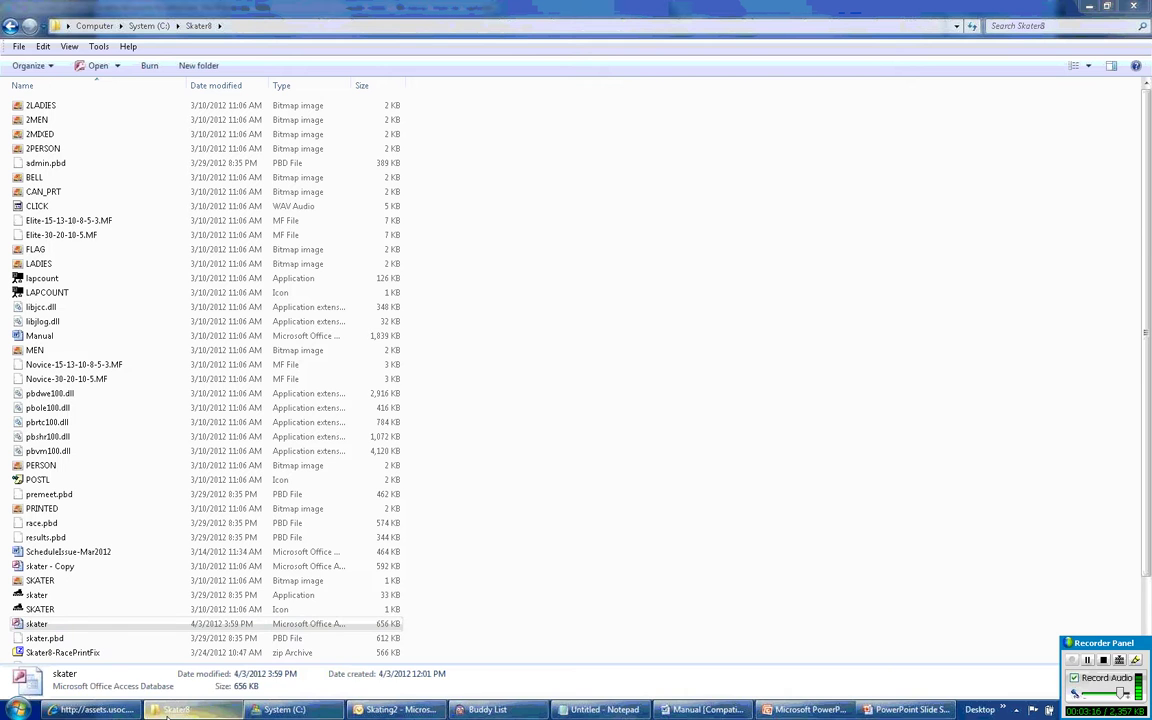
mouse_move(178, 709)
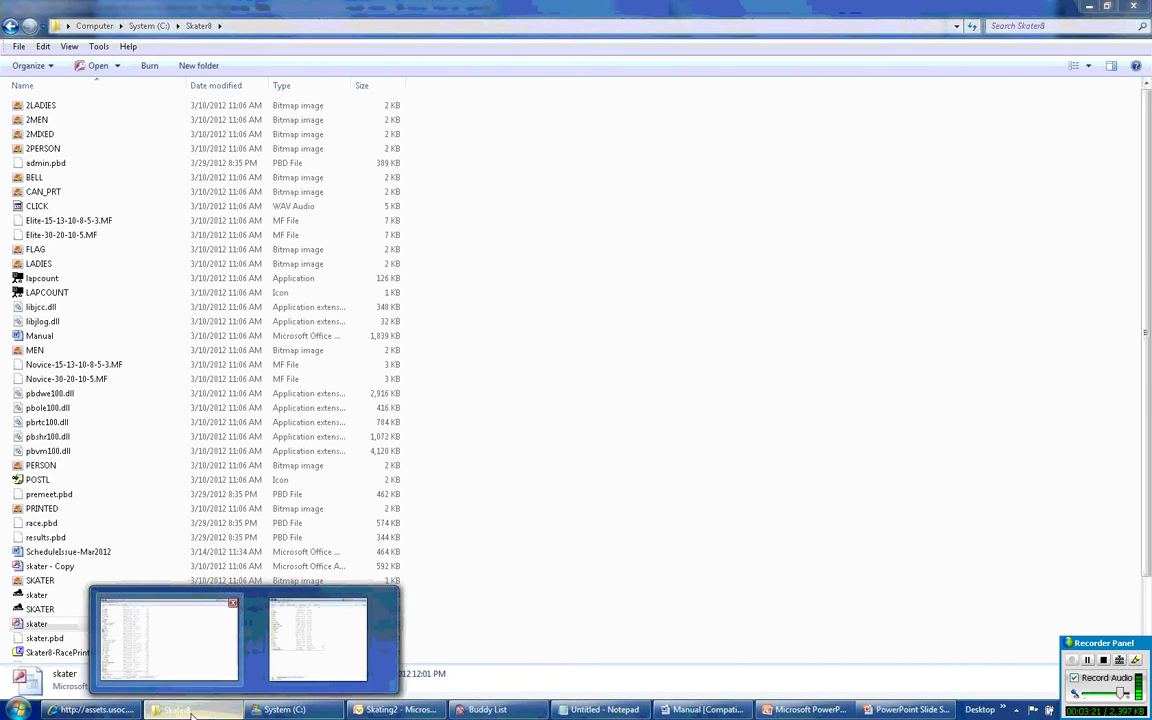
left_click(192, 712)
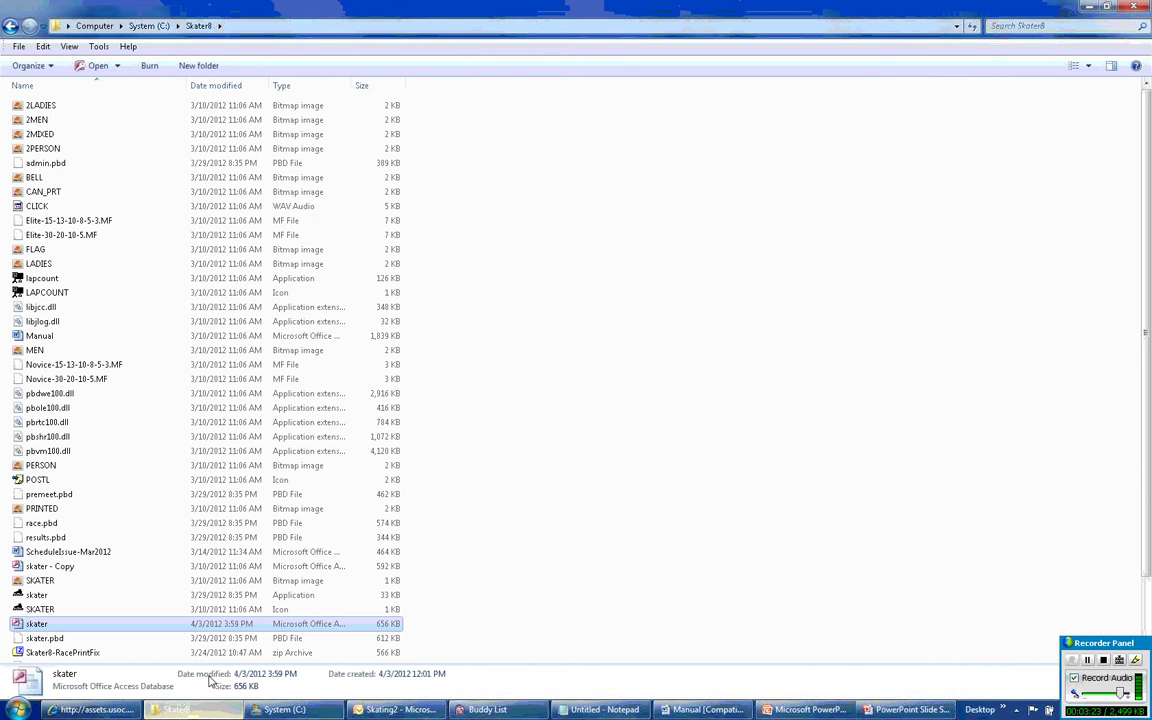
Copy the skater Access database from Skater8 into the SKATING_RESULTS folder
left_click(200, 706)
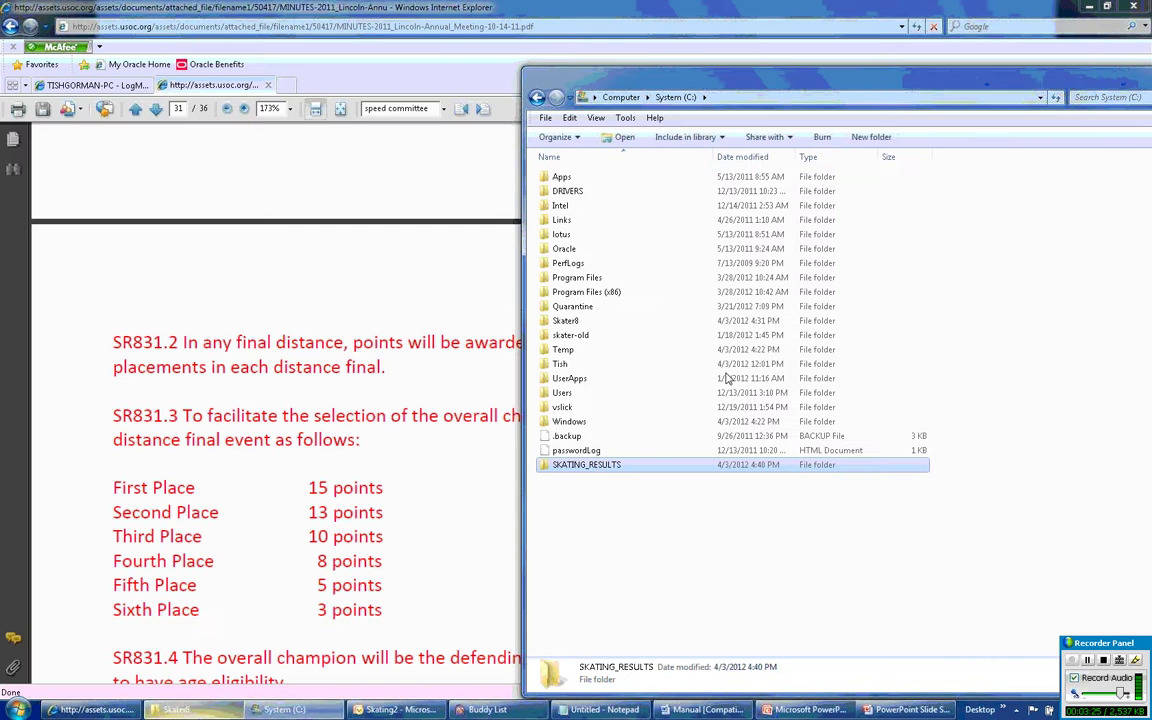
double_click(585, 466)
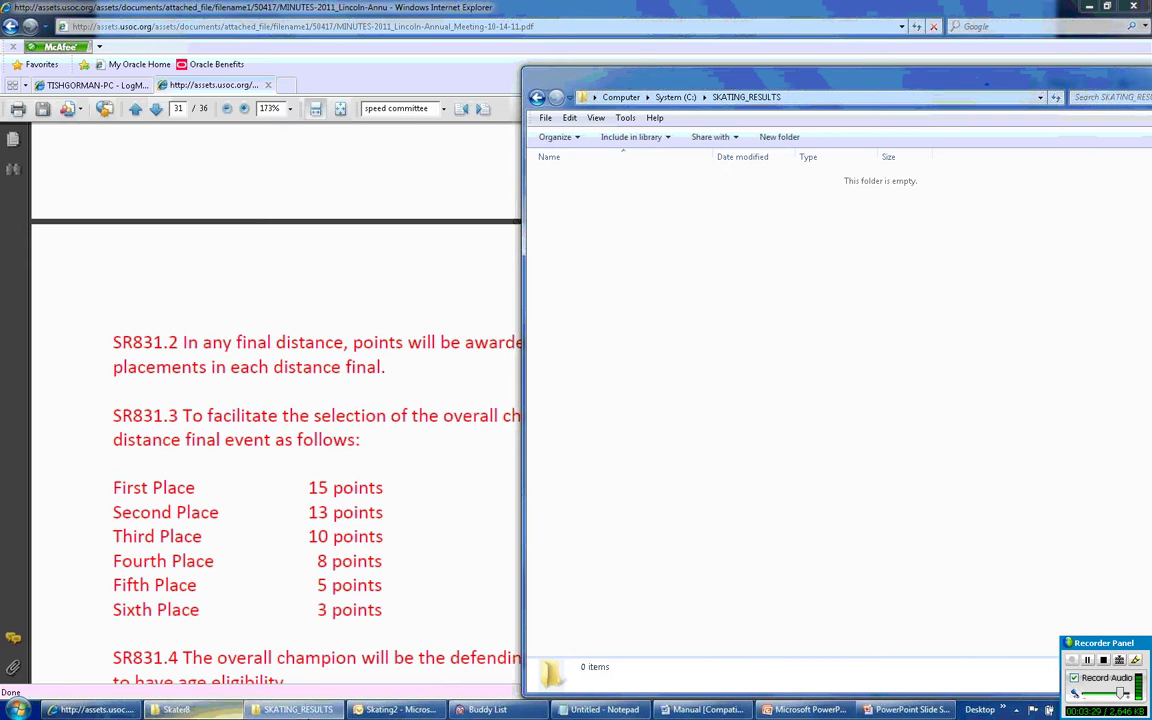
left_click(200, 709)
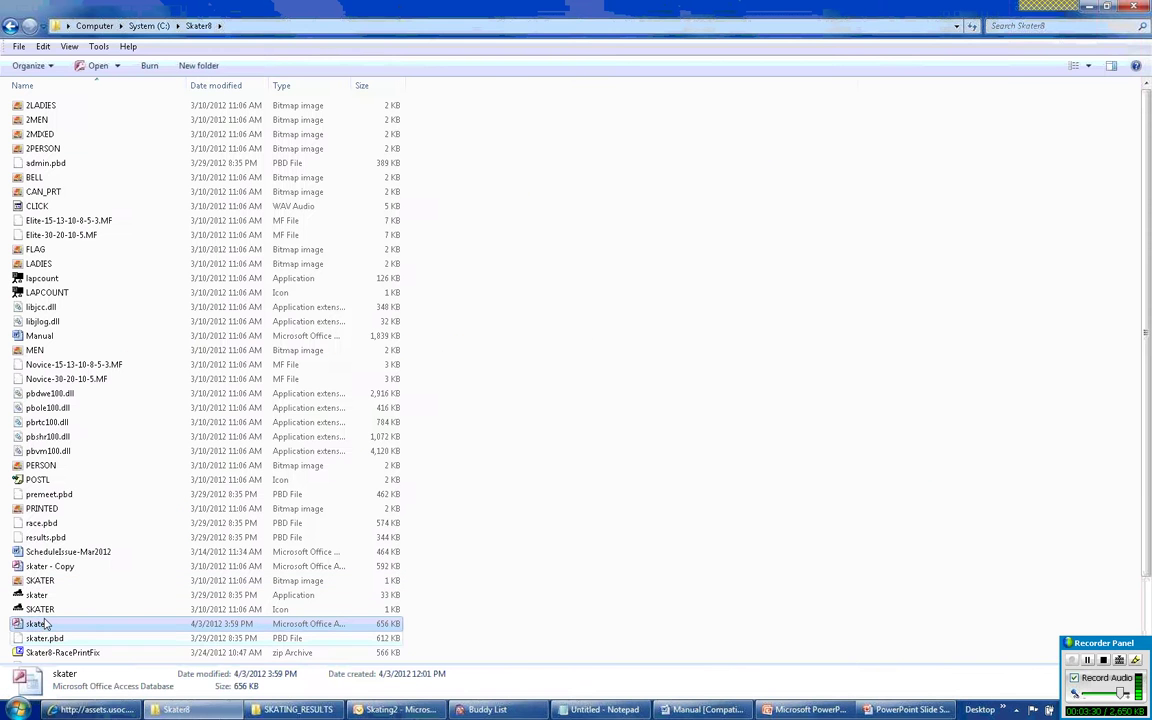
mouse_move(40, 623)
left_mouse_down()
mouse_move(232, 680)
mouse_move(605, 485)
left_mouse_up()
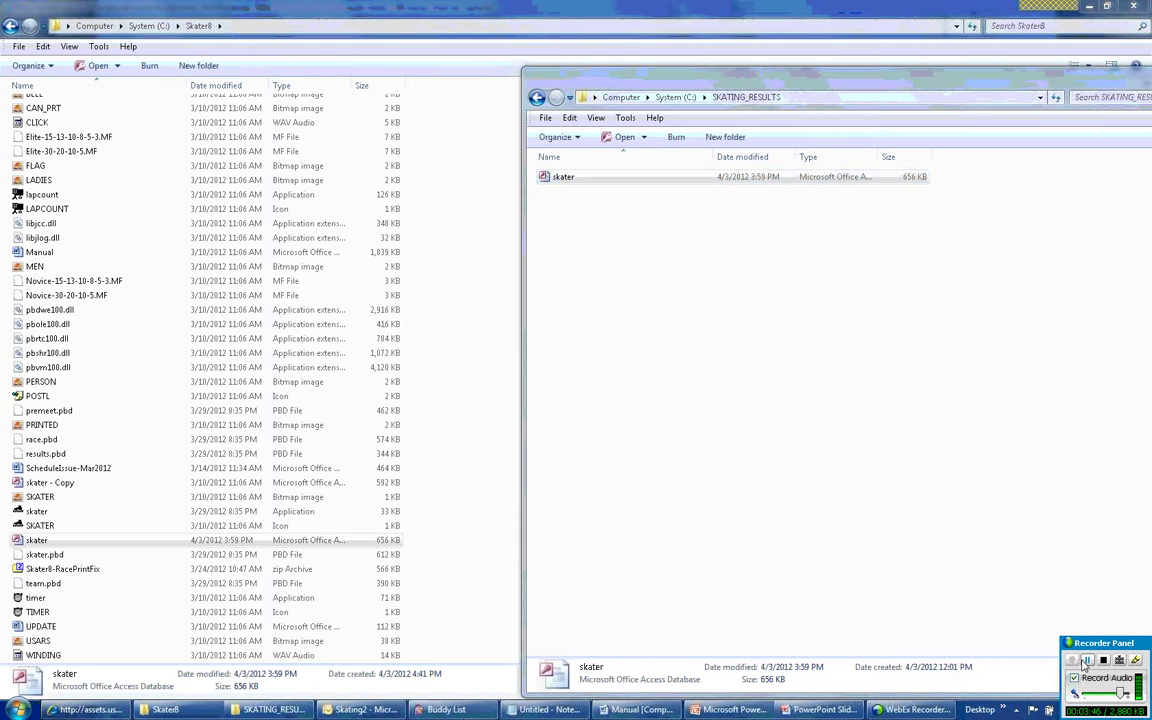
Rename the copied database as the 2012 Regionals file
left_click(570, 179)
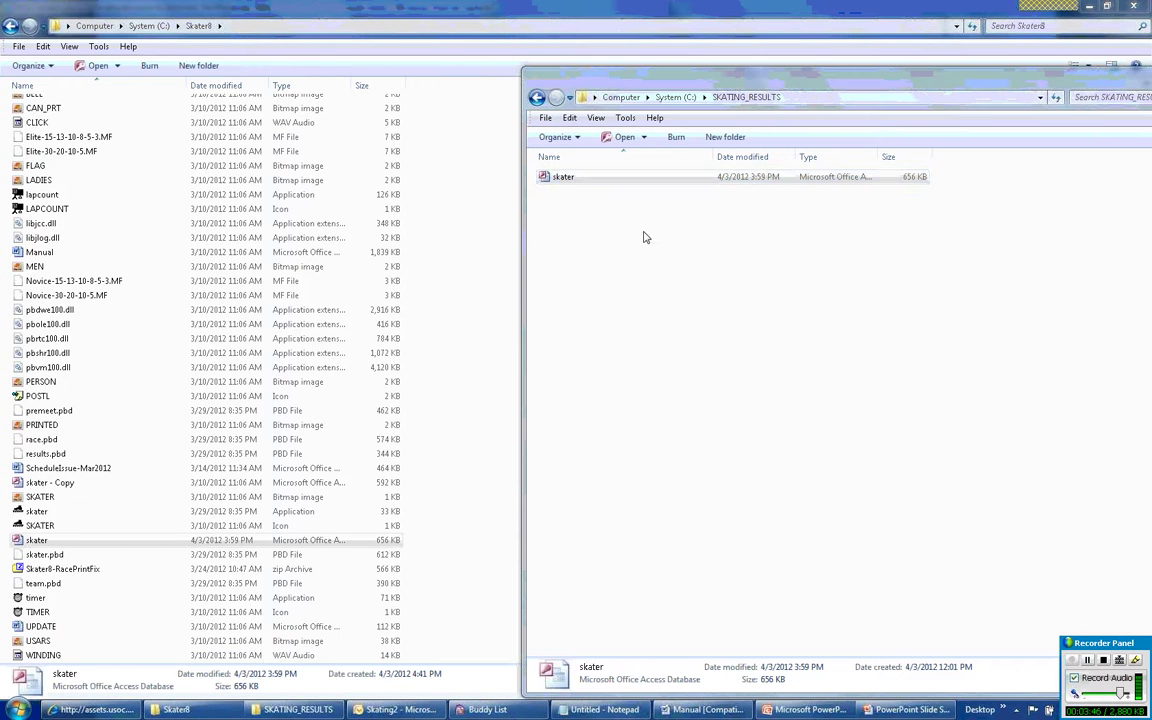
left_click(568, 178)
type("2012corGI")
key("BackSpace")
key("BackSpace")
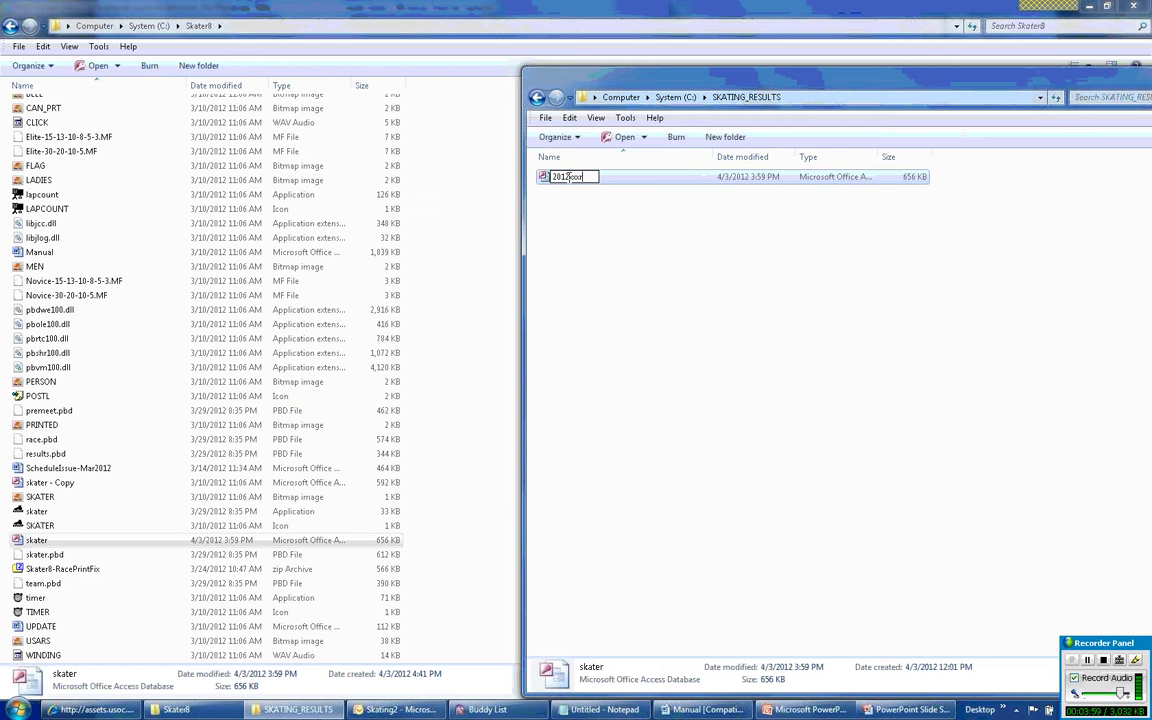
key("BackSpace")
type("Rin")
type("gionals")
key("Return")
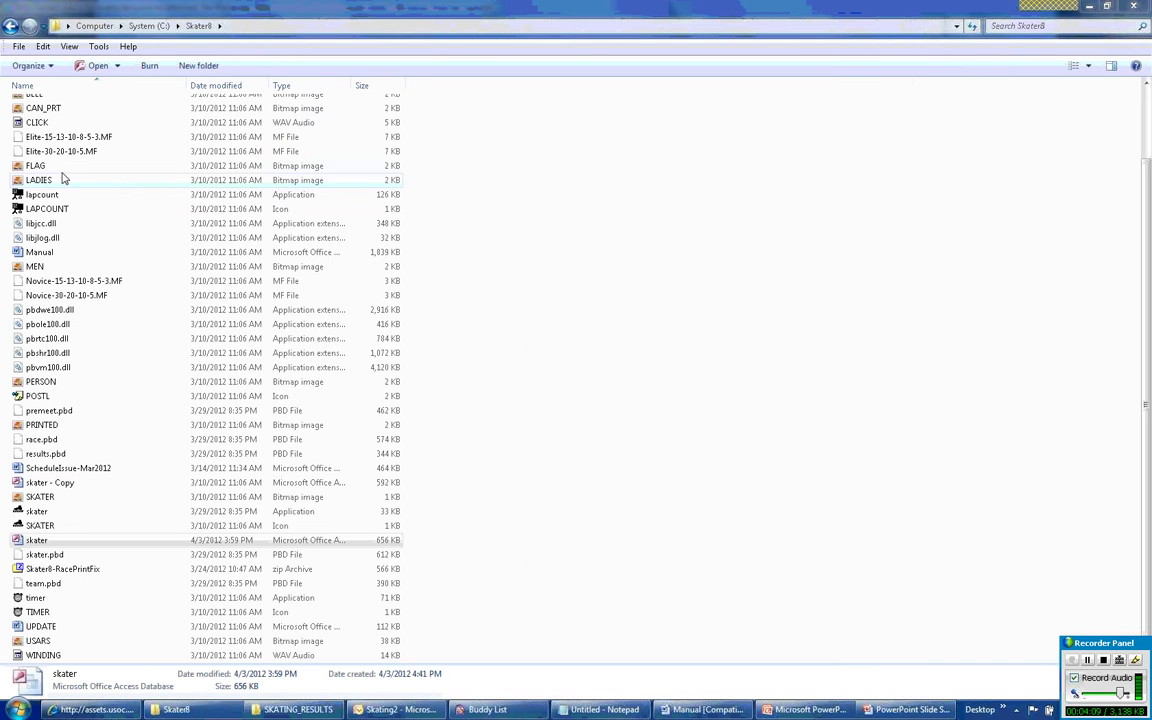
Select Elite-15-13-10-8-5-3.MF and Novice-15-13-10-8-5-3.MF, then switch to the Skater 8.0 session
key("alt+Tab")
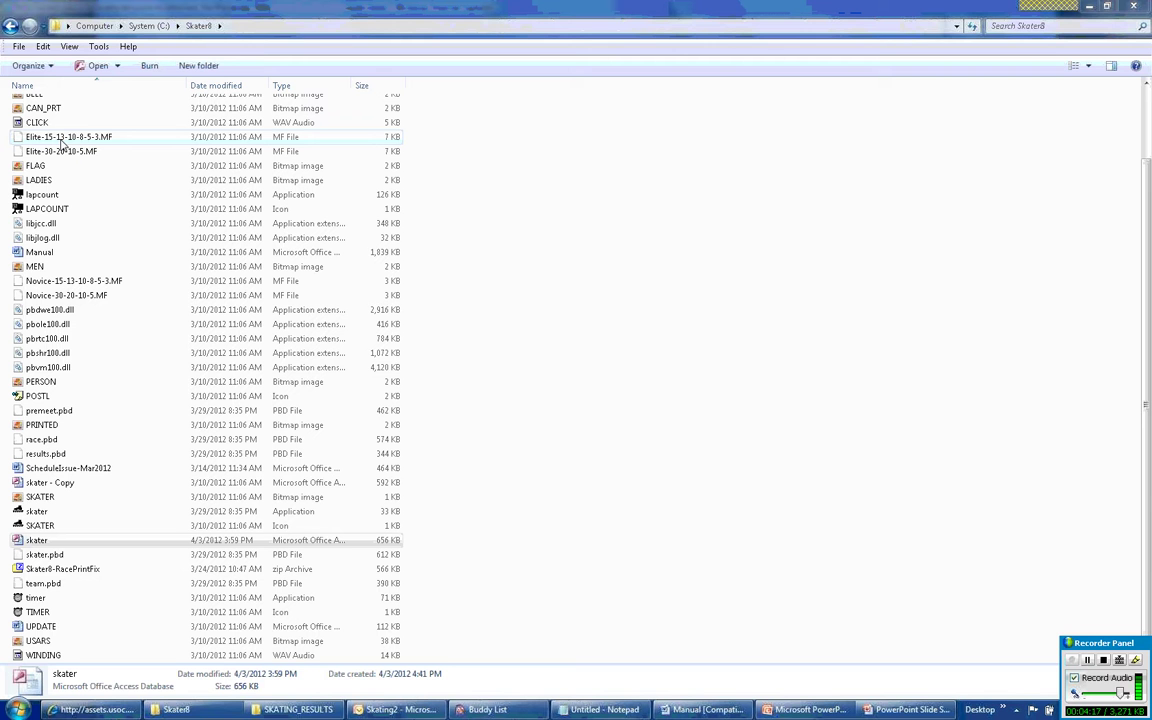
left_click(31, 141)
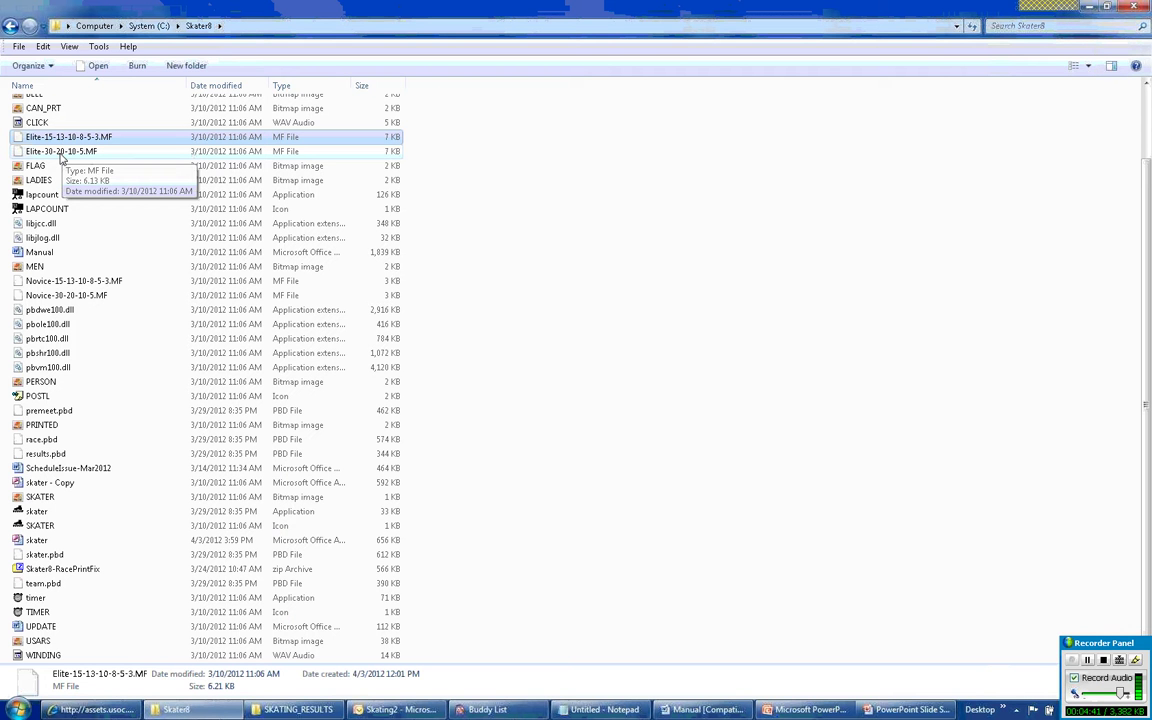
left_click(102, 283)
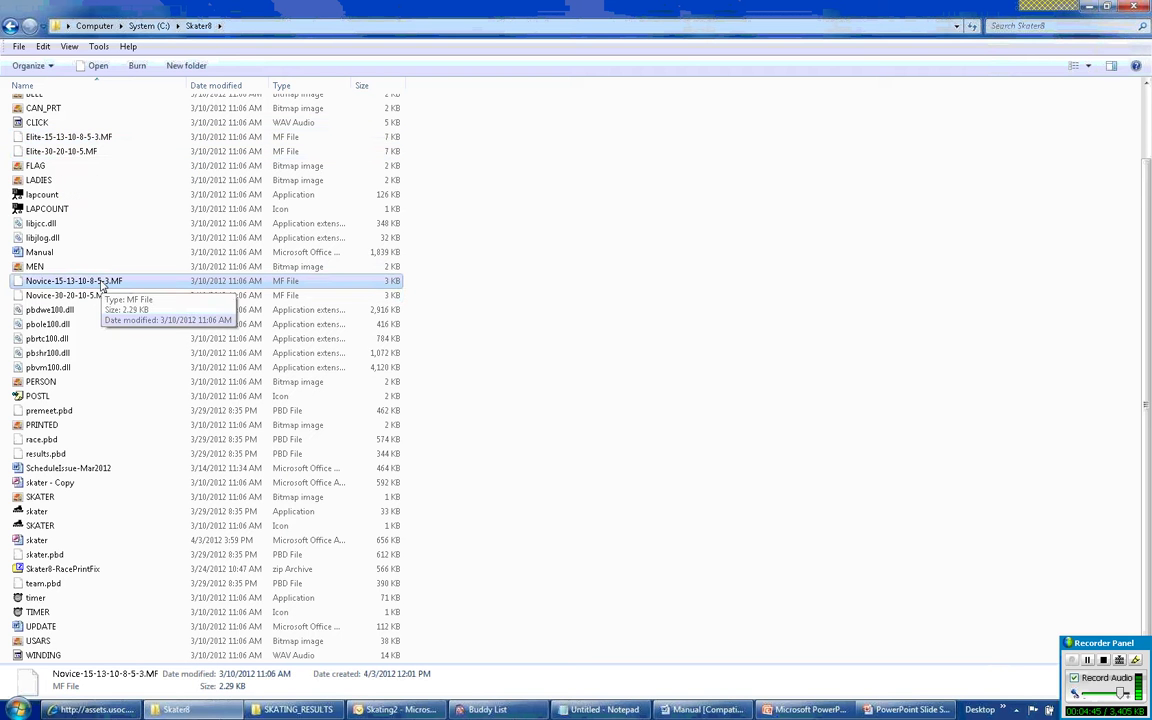
key("alt+Tab")
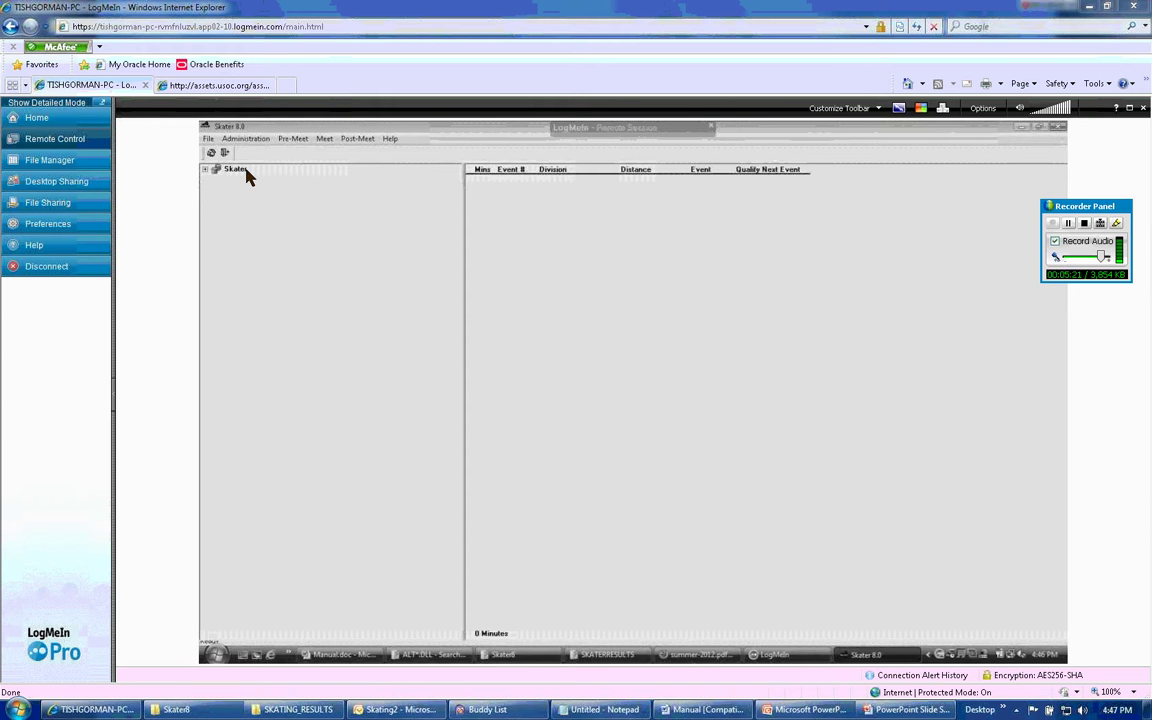
Add a data source under Skater using the REGIONALS skater .mdb from C:\SKATERRESULTS
right_click(250, 219)
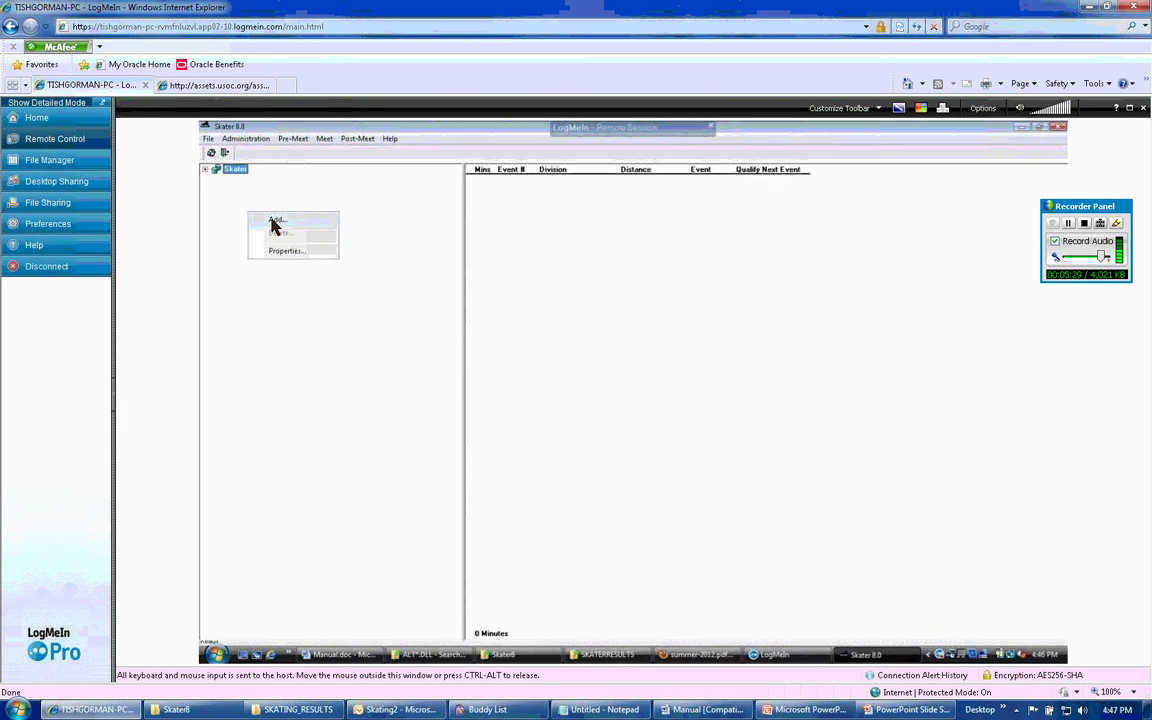
left_click(275, 222)
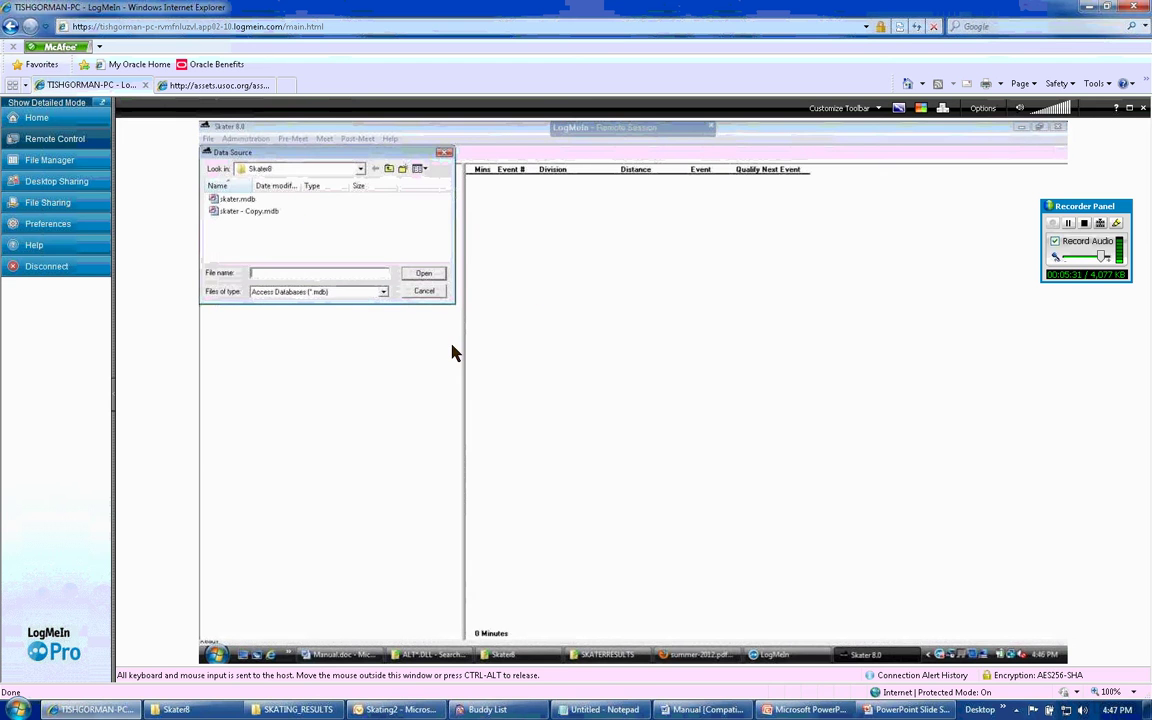
left_click(391, 169)
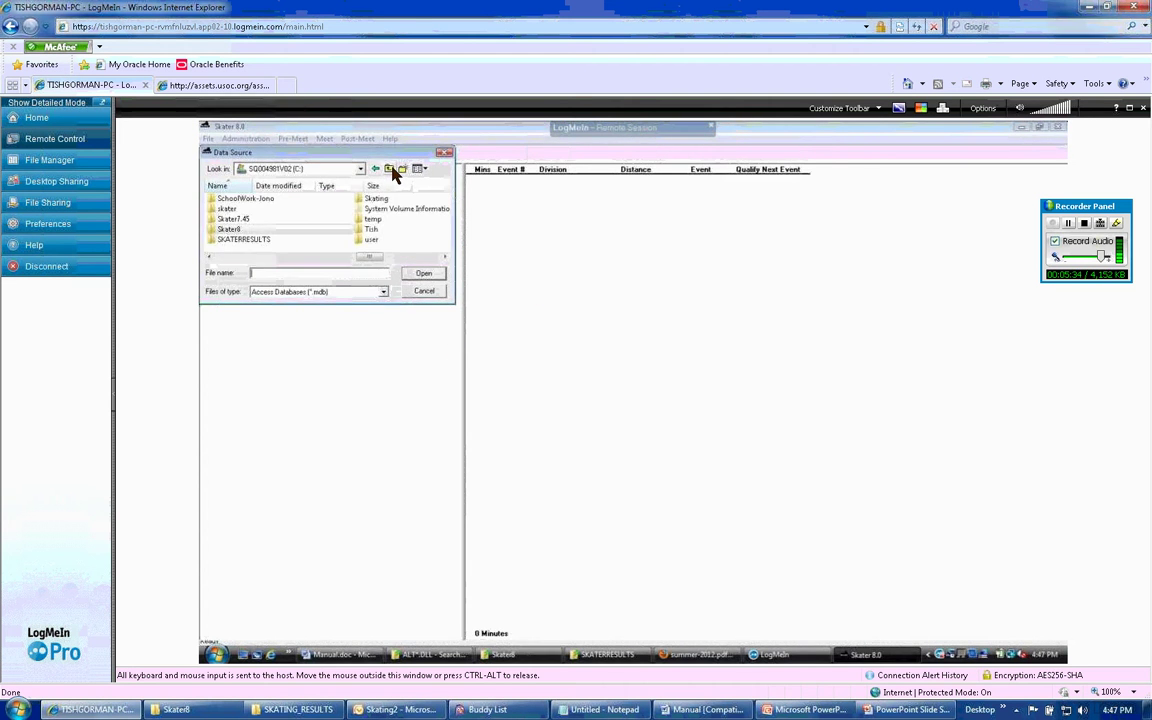
double_click(240, 240)
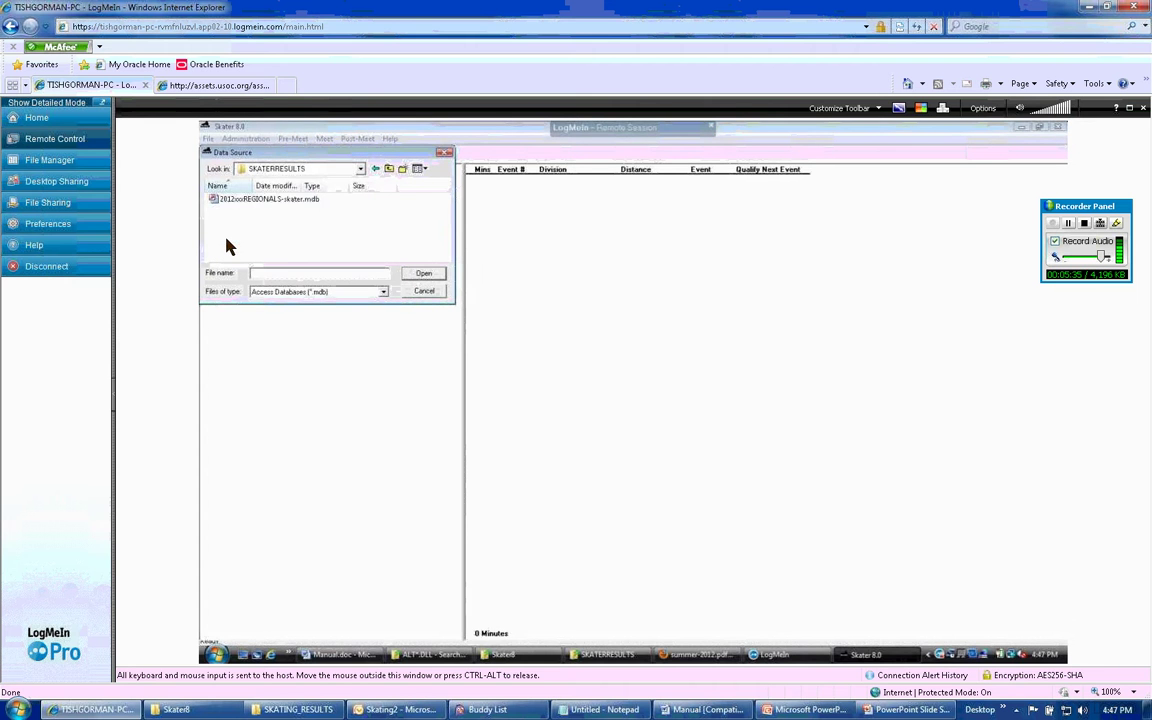
mouse_move(265, 199)
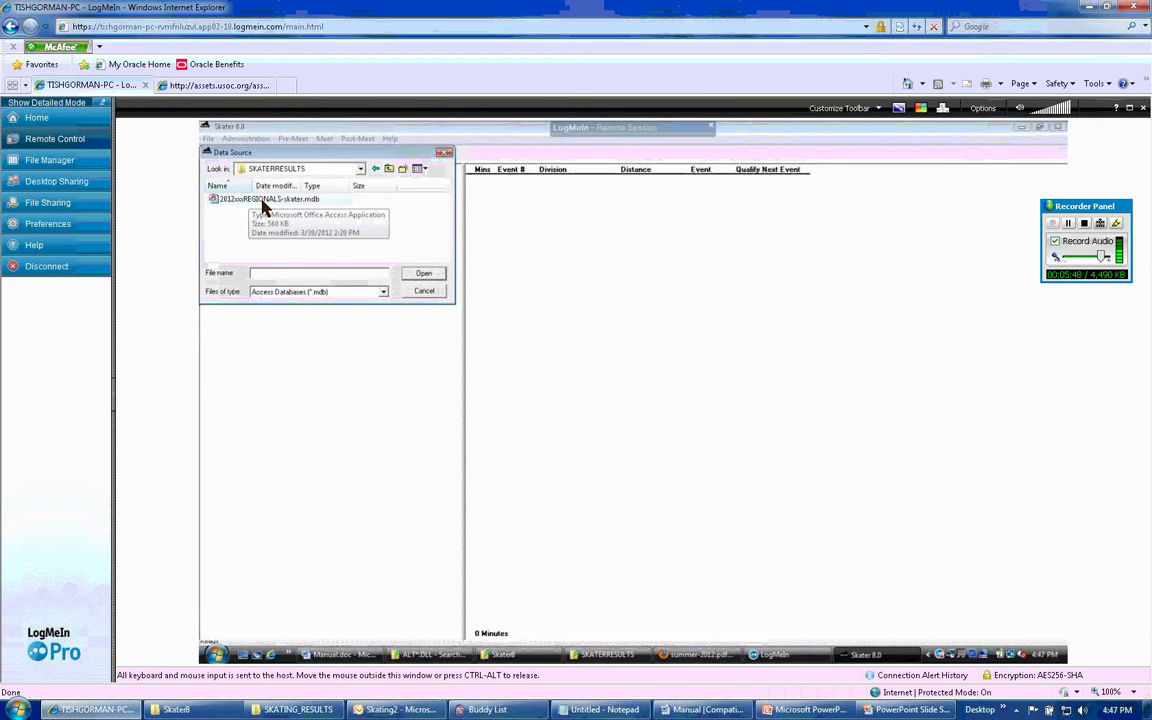
double_click(263, 200)
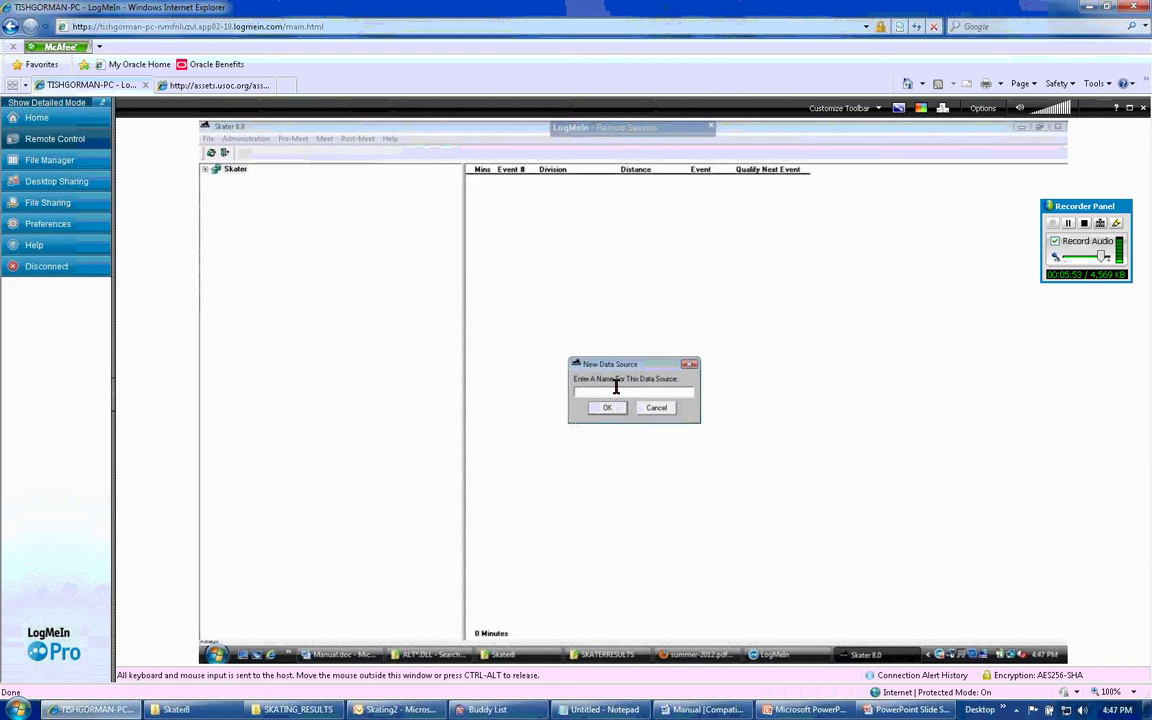
Name the new data source '2012 NorthCentral Regionals' and select it in the tree
type("2012")
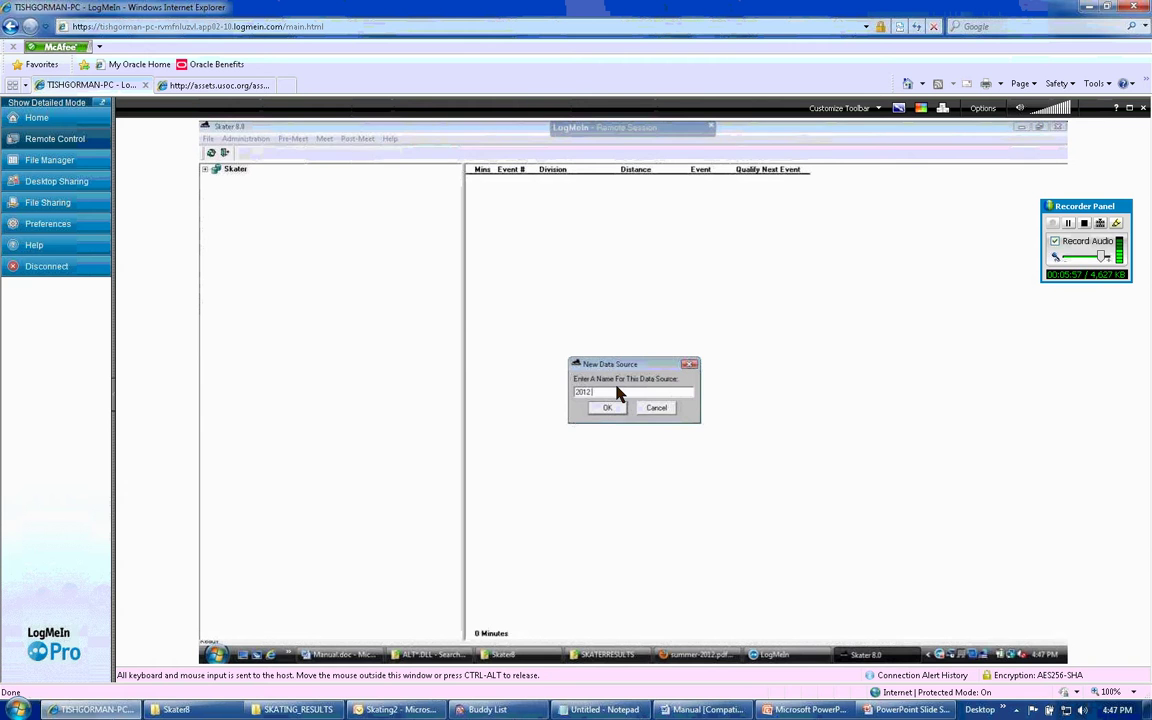
type(" nORTH")
key("BackSpace")
key("BackSpace")
key("BackSpace")
key("BackSpace")
key("BackSpace")
type("NorthCe")
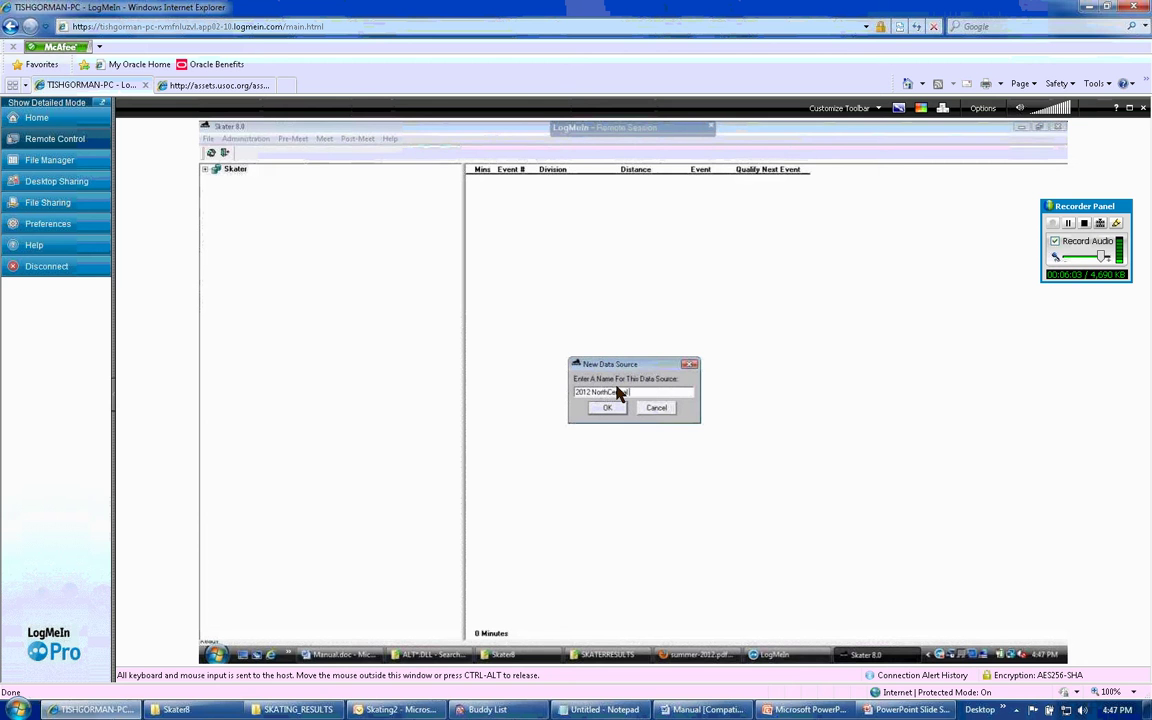
type("ntral Regionals")
left_click(607, 408)
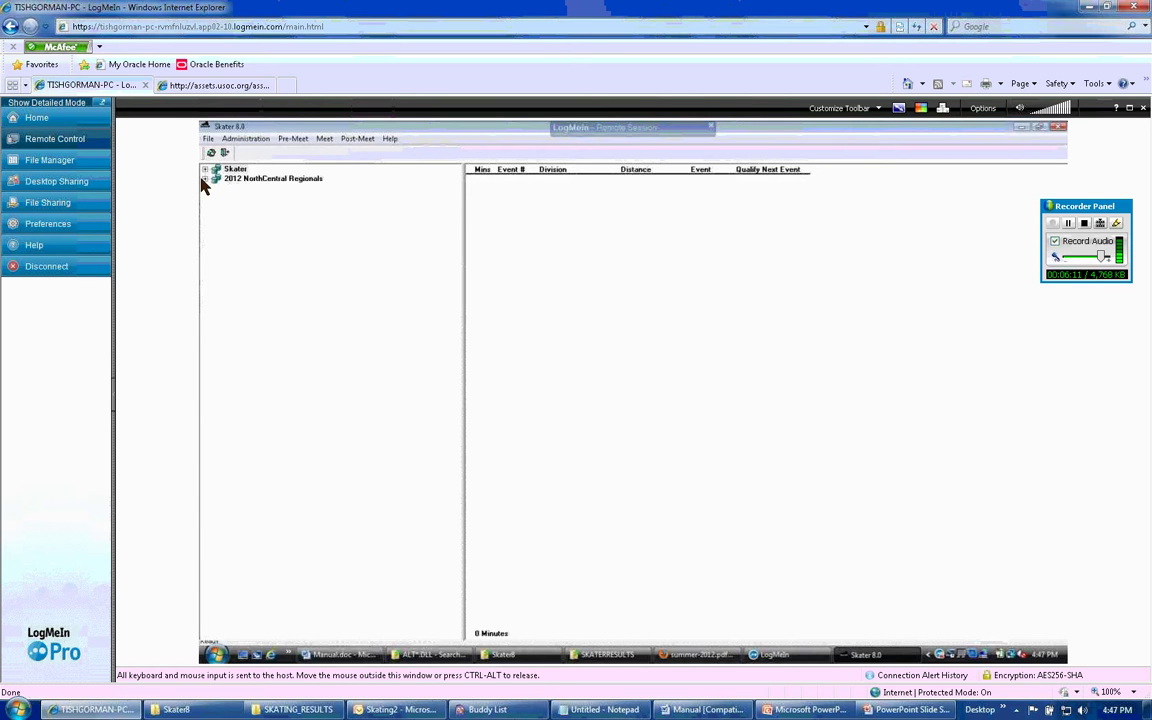
left_click(250, 179)
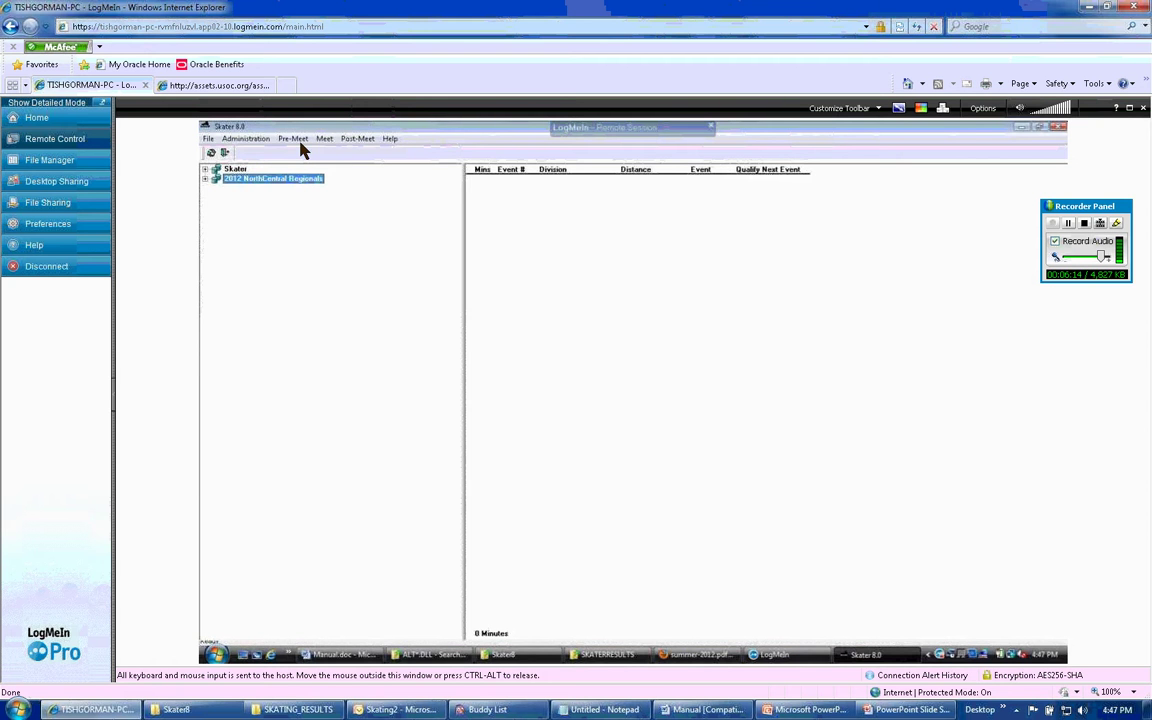
In Pre-Meet > Meets & Points, choose C:\Skater8\Elite-15-13-10-8-5-3.MF for import
left_click(300, 143)
left_click(298, 158)
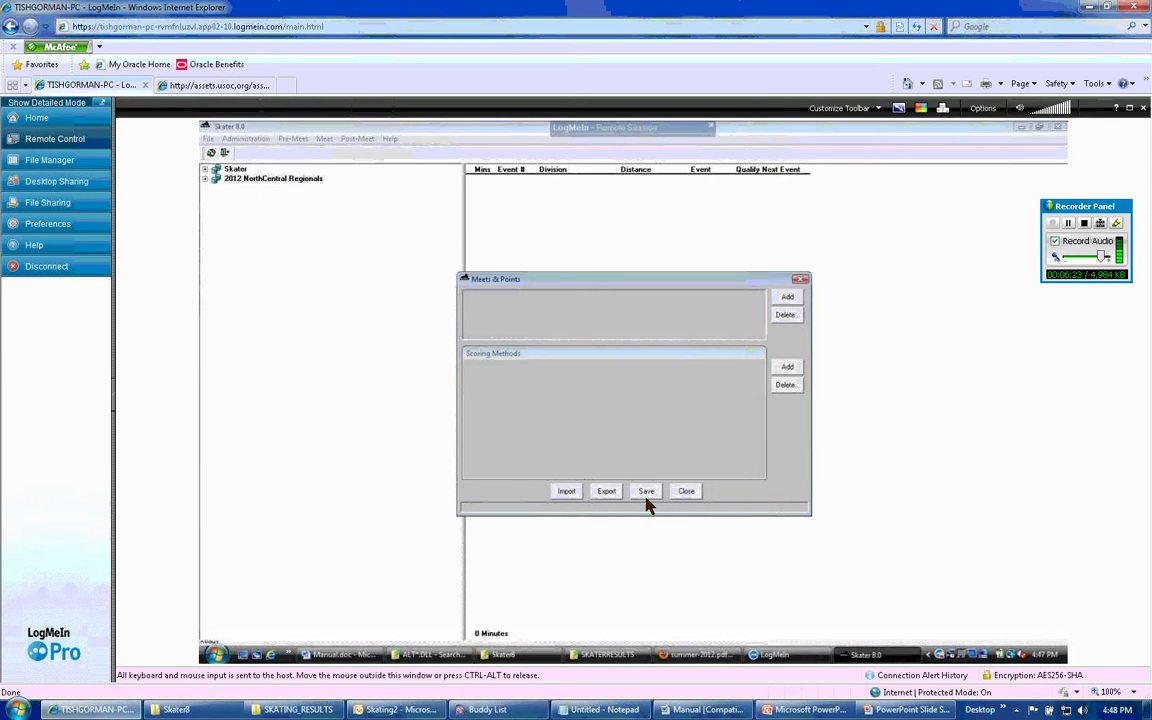
left_click(566, 492)
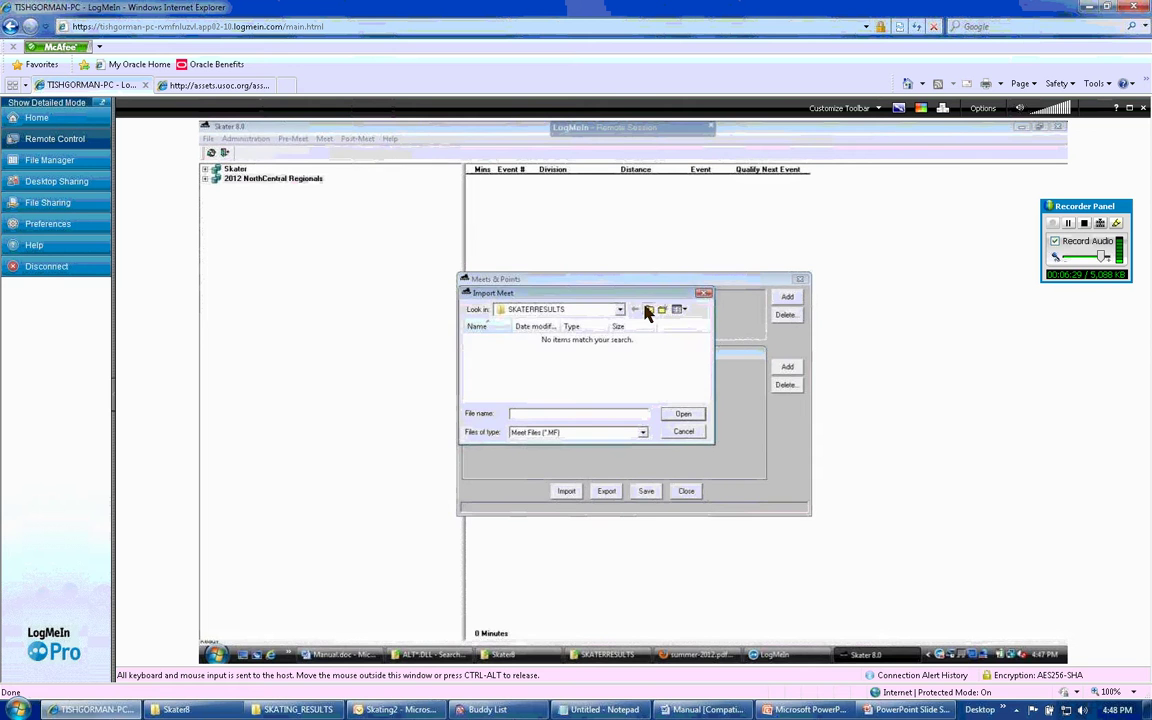
left_click(647, 310)
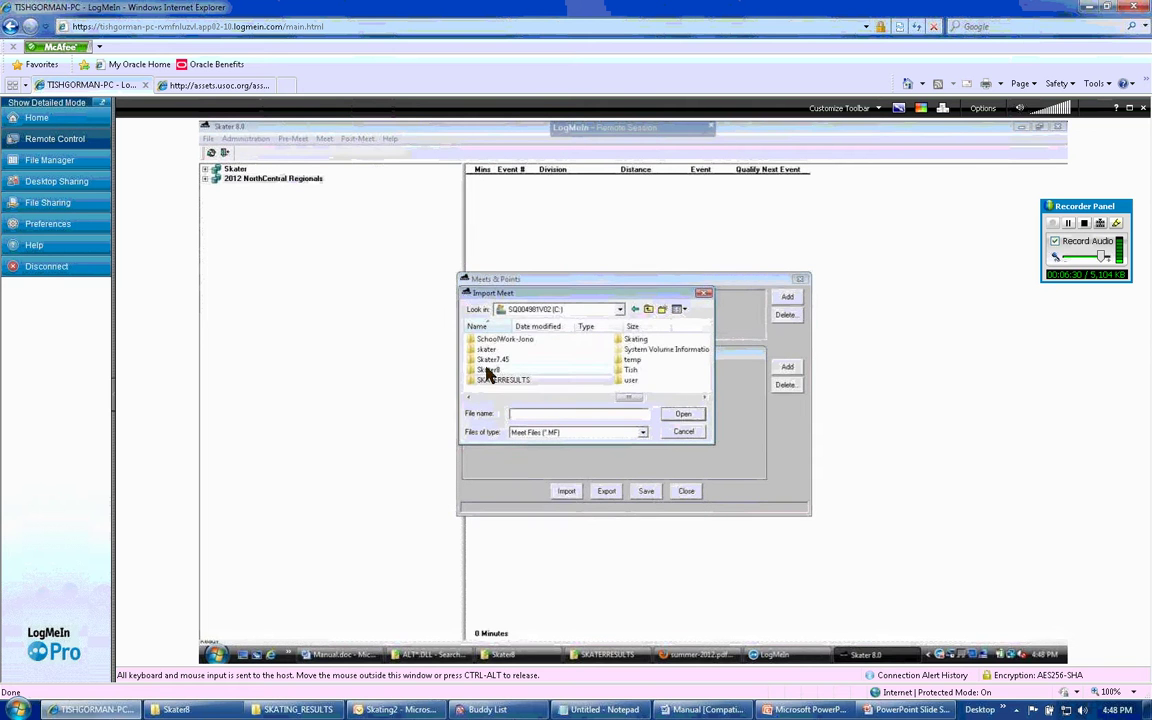
double_click(488, 369)
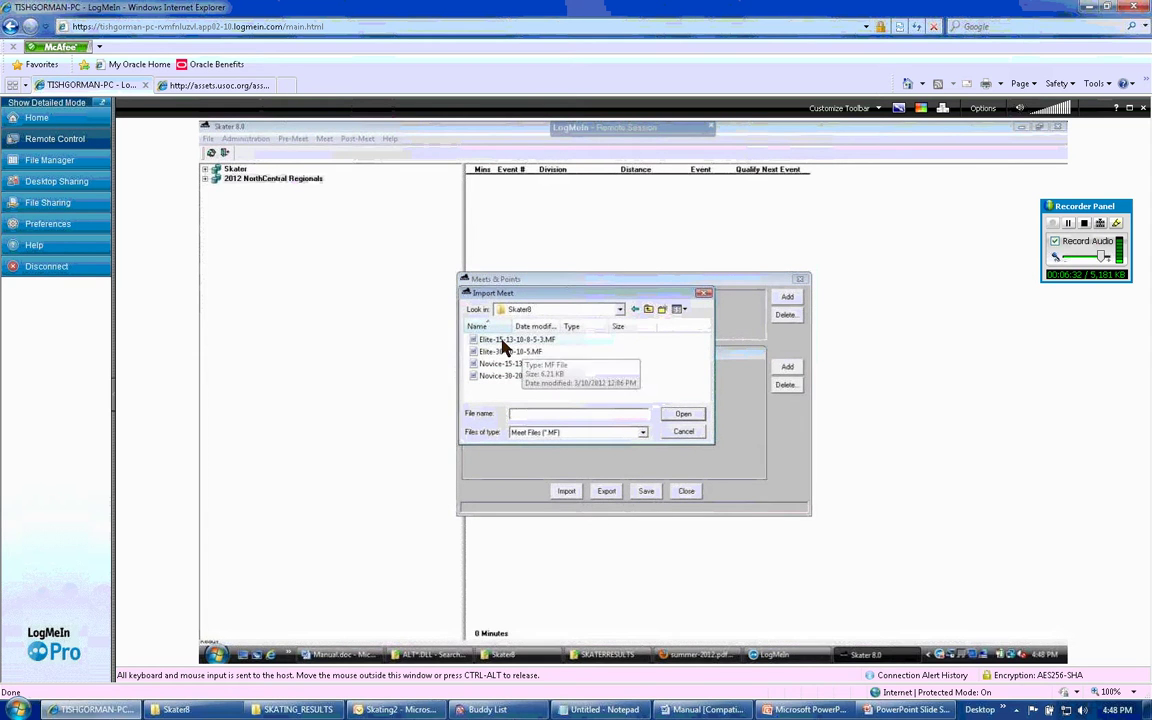
left_click(503, 342)
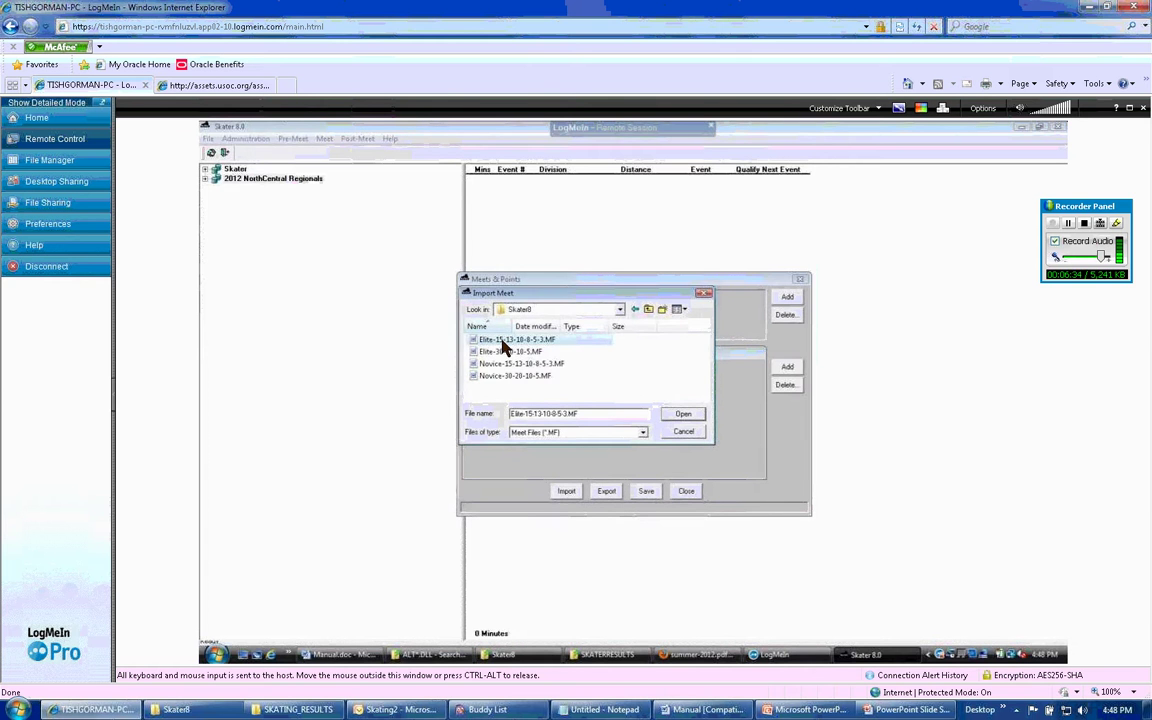
left_click(684, 414)
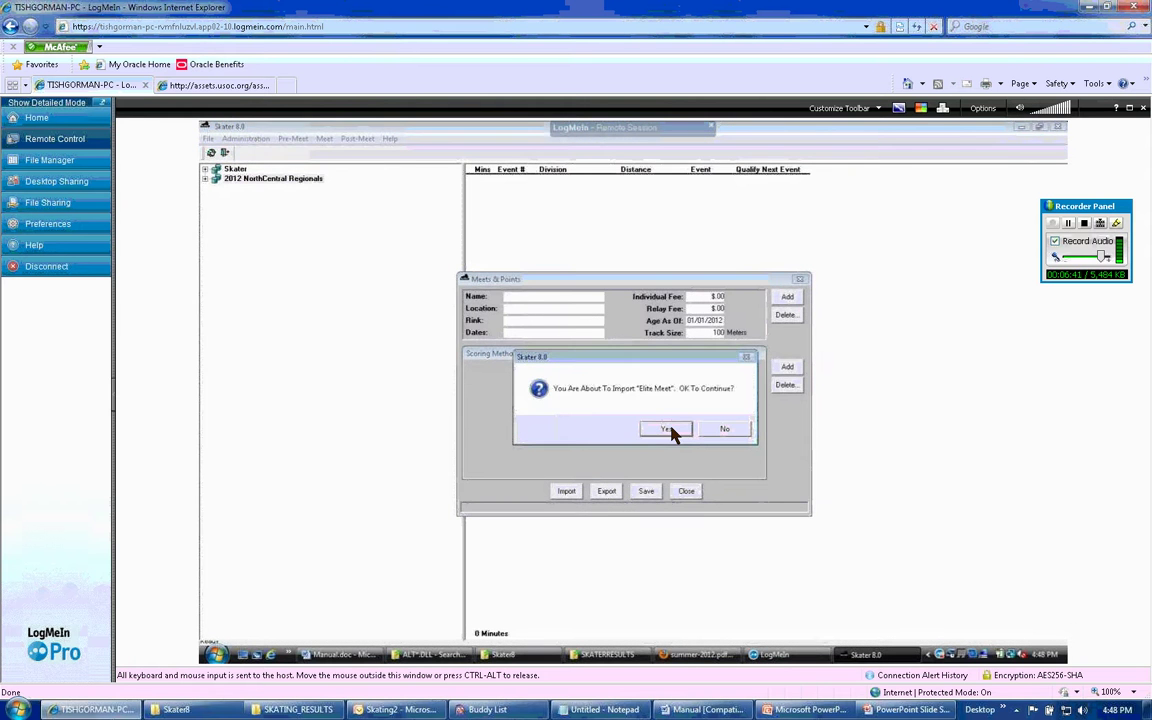
Confirm the Elite Meet import and acknowledge the Import Complete message
left_click(667, 429)
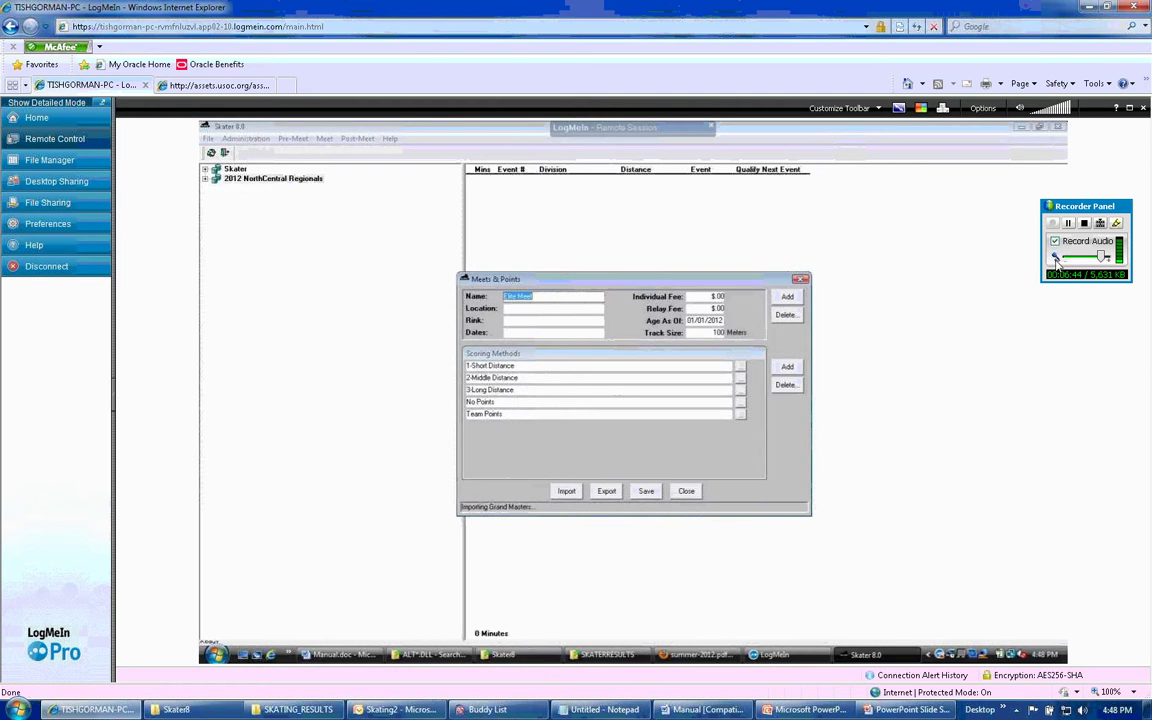
left_click(1068, 223)
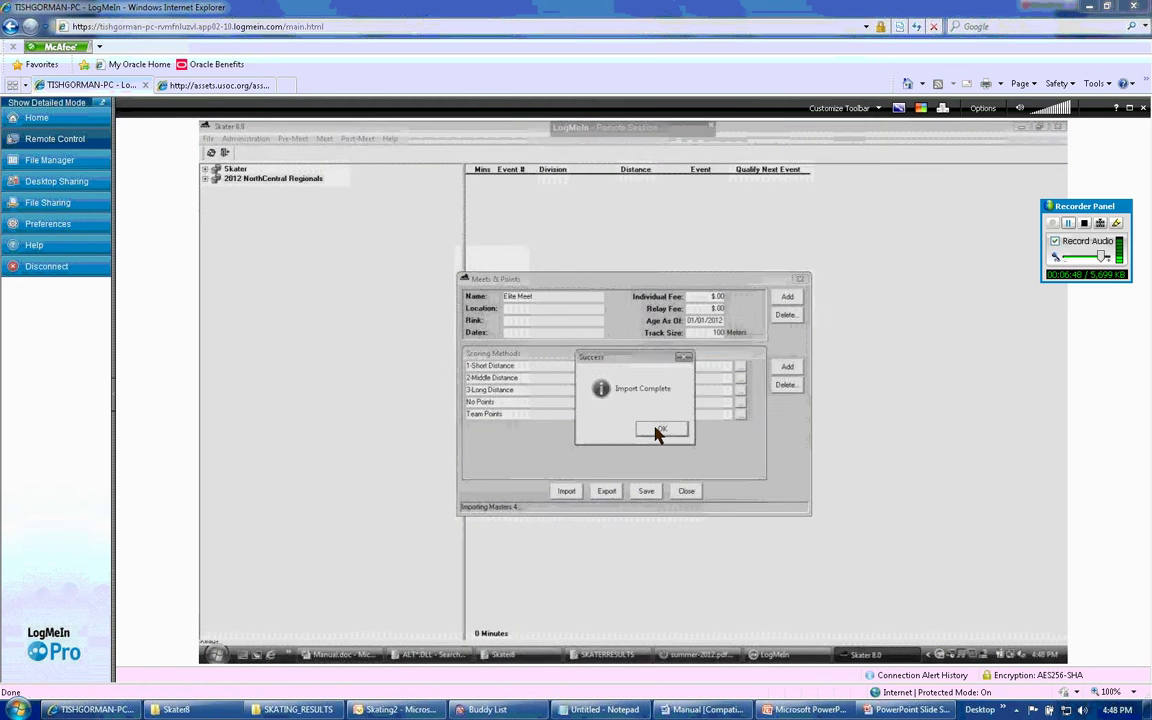
left_click(657, 432)
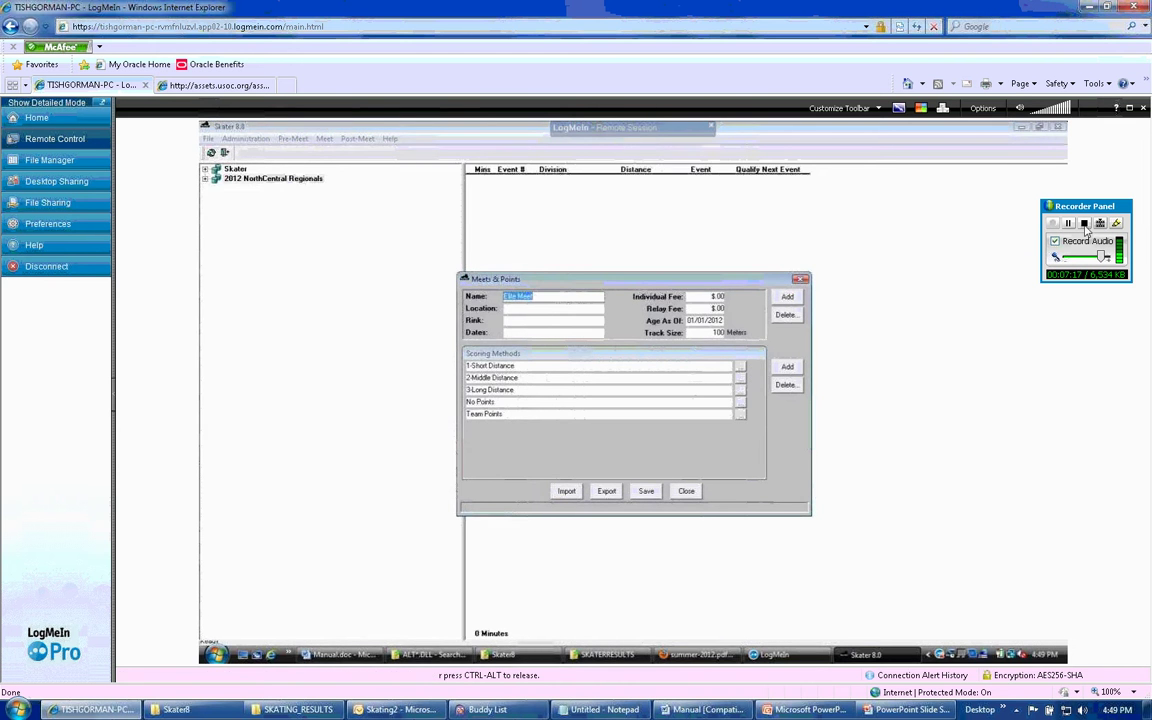
left_click(1070, 225)
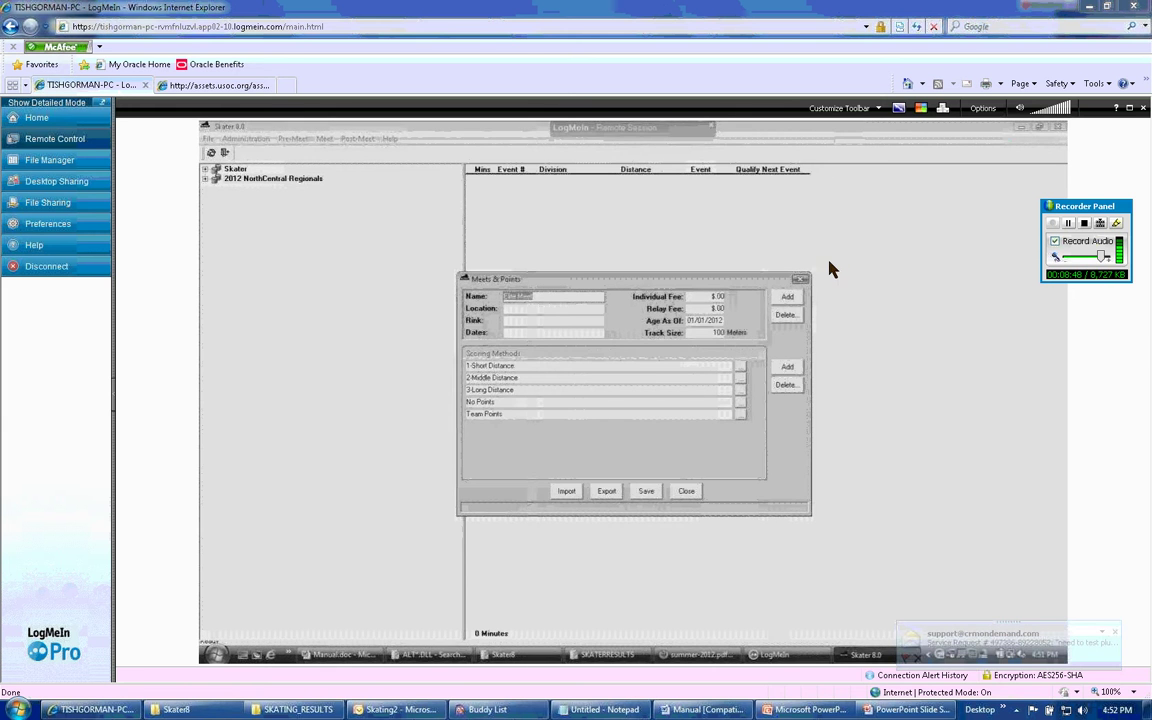
left_click(740, 414)
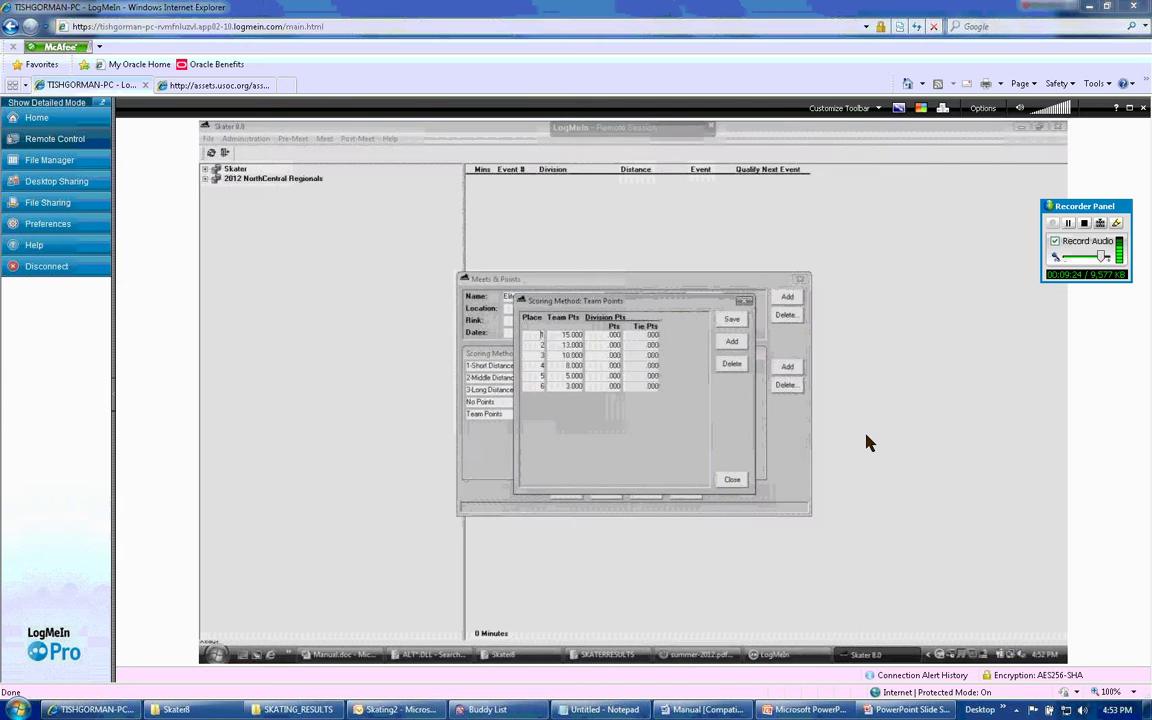
left_click(730, 481)
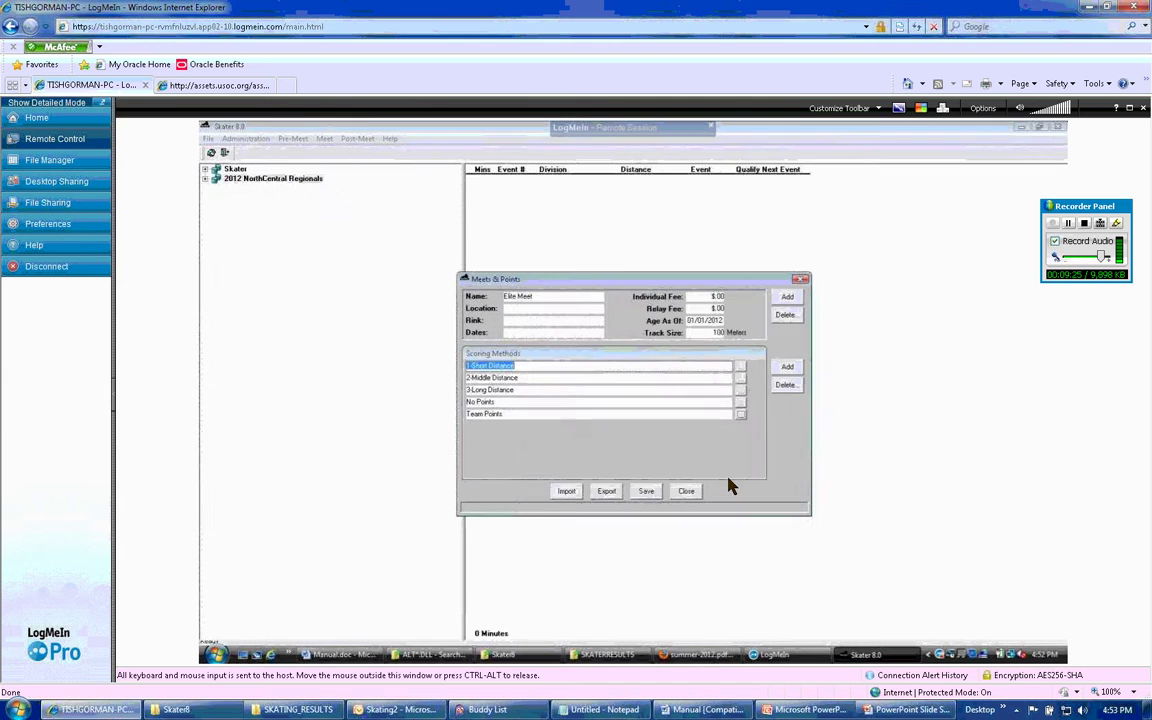
Open the 1-Short Distance points table (15-13-10-8-5-3) and add a seventh place row
left_click(741, 370)
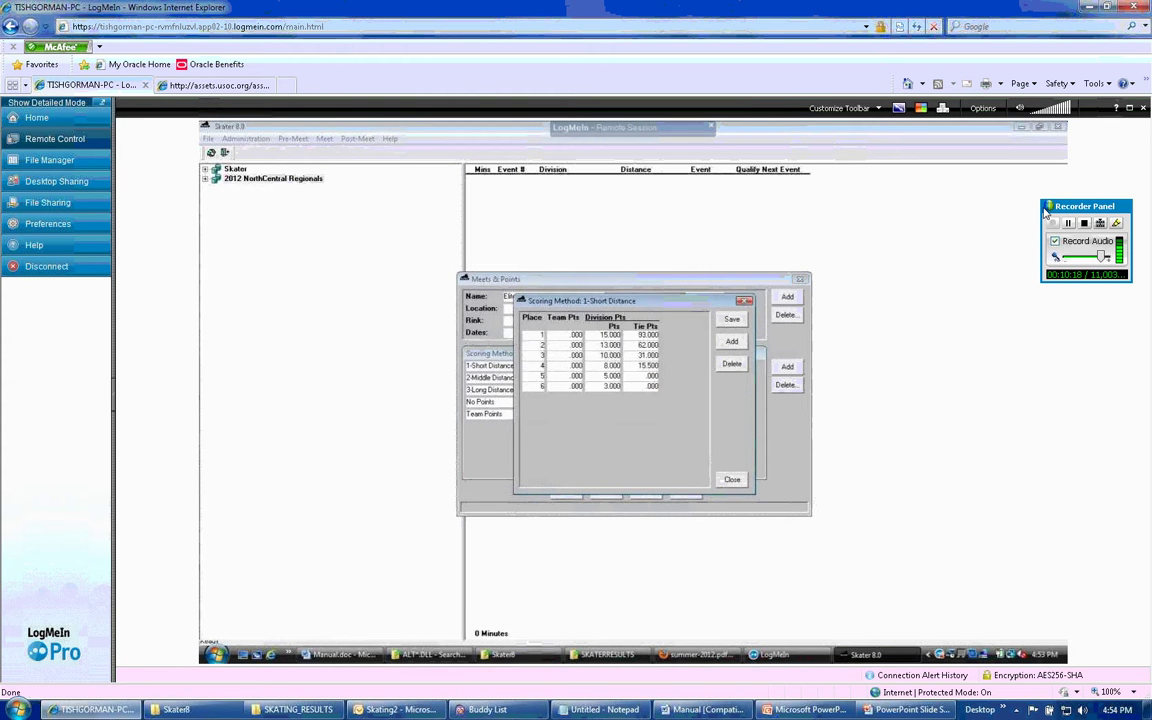
left_click(1068, 224)
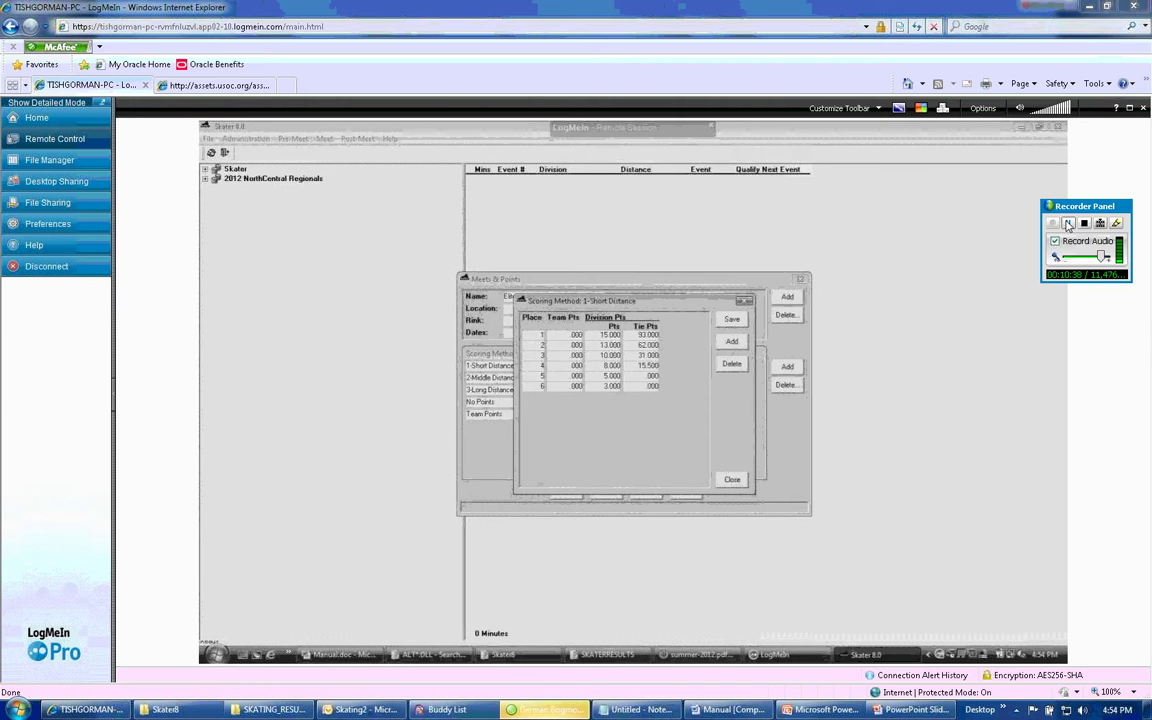
Add seventh and eighth place rows, then close 1-Short Distance discarding the changes
left_click(733, 343)
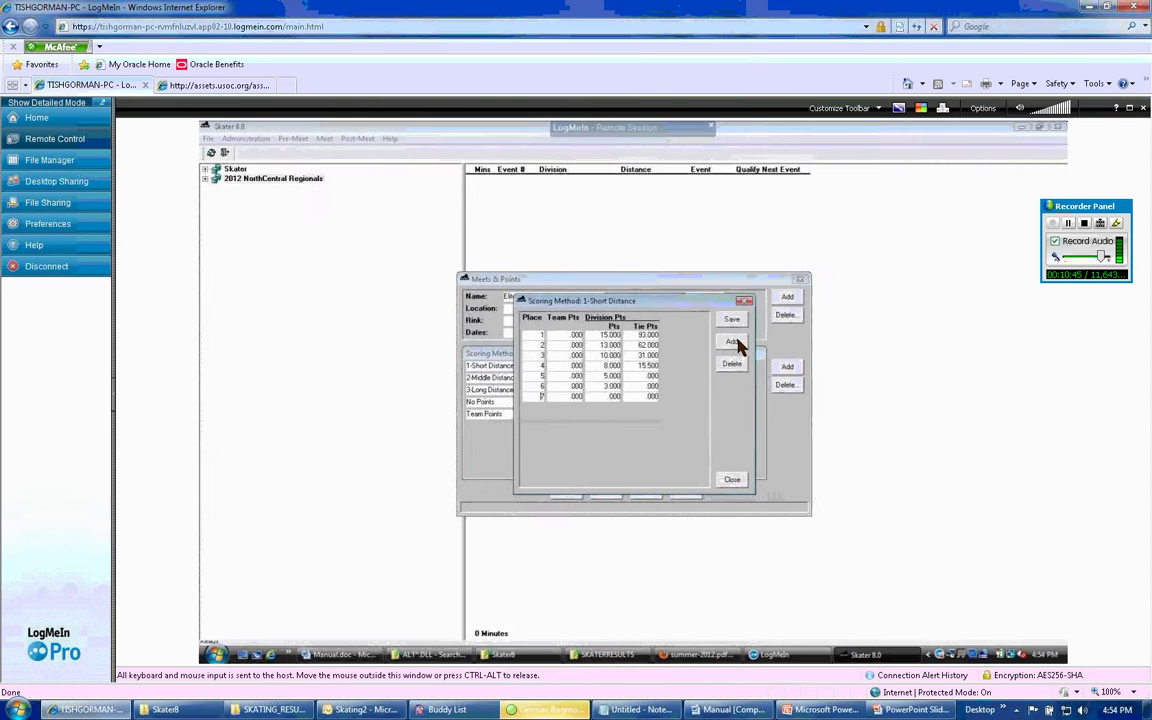
left_click(735, 343)
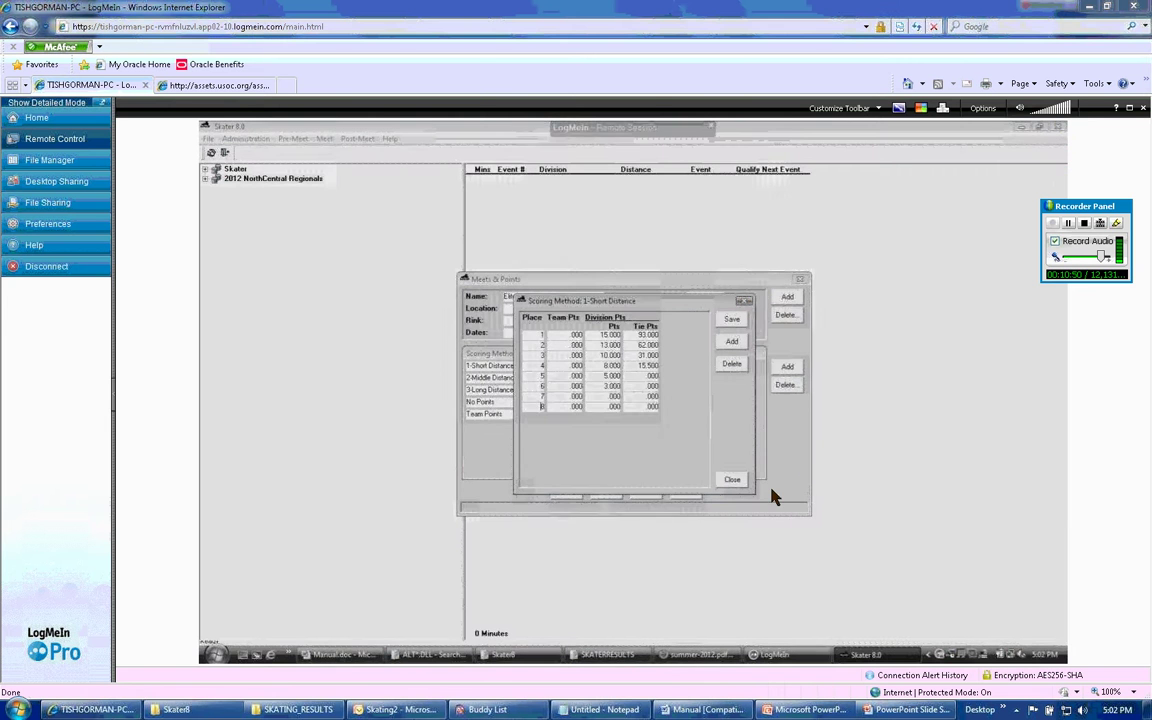
left_click(728, 481)
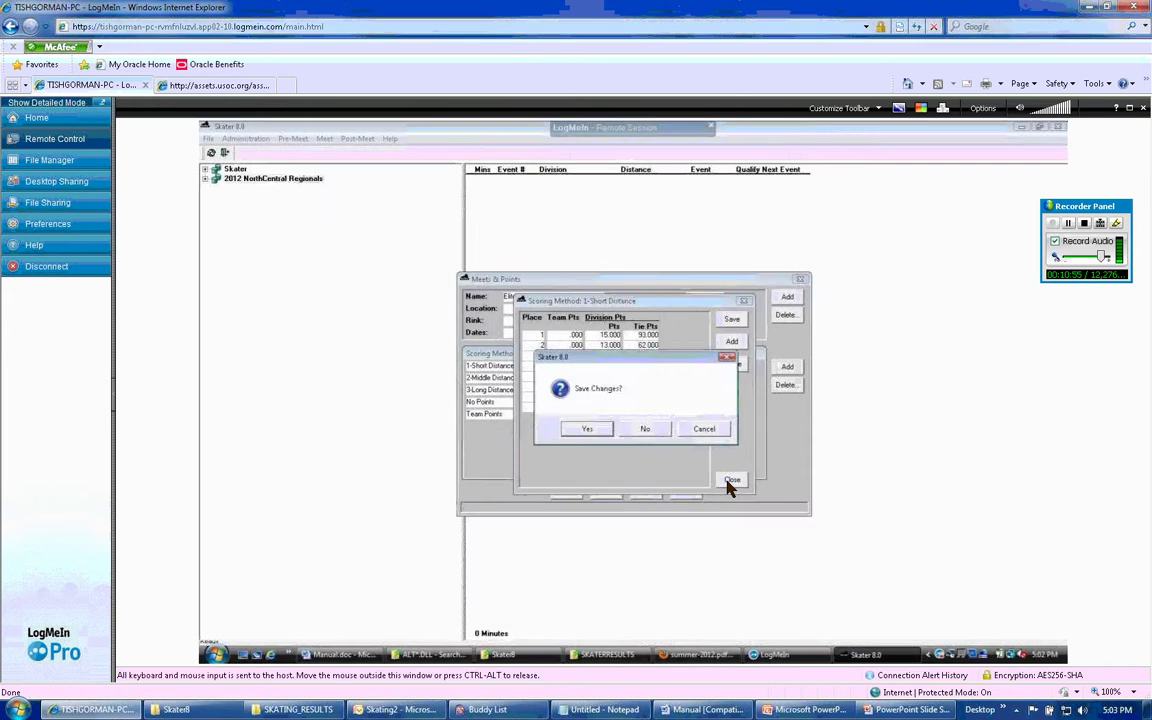
left_click(645, 430)
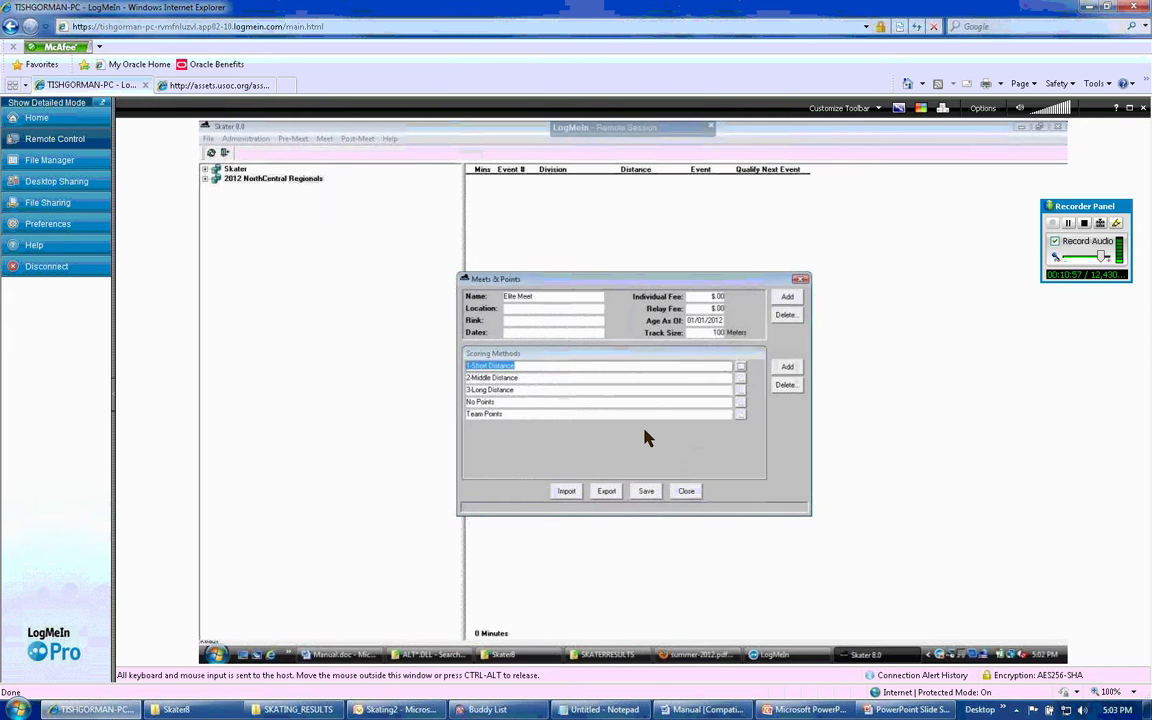
left_click(740, 379)
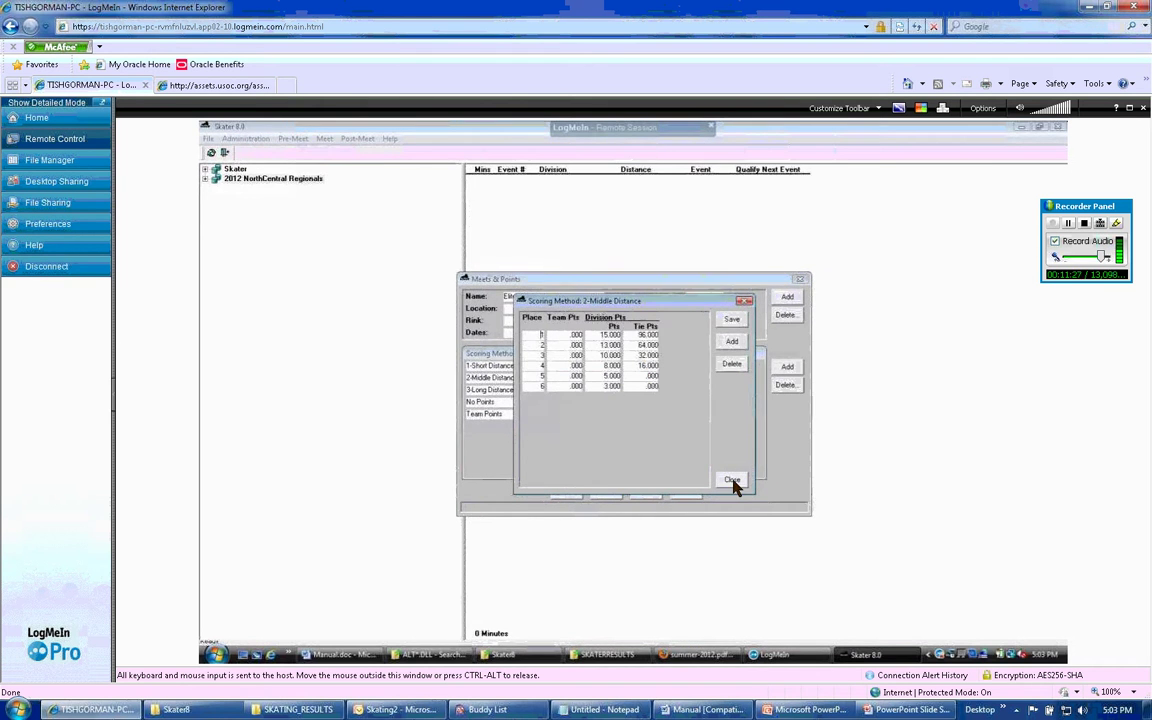
left_click(633, 337)
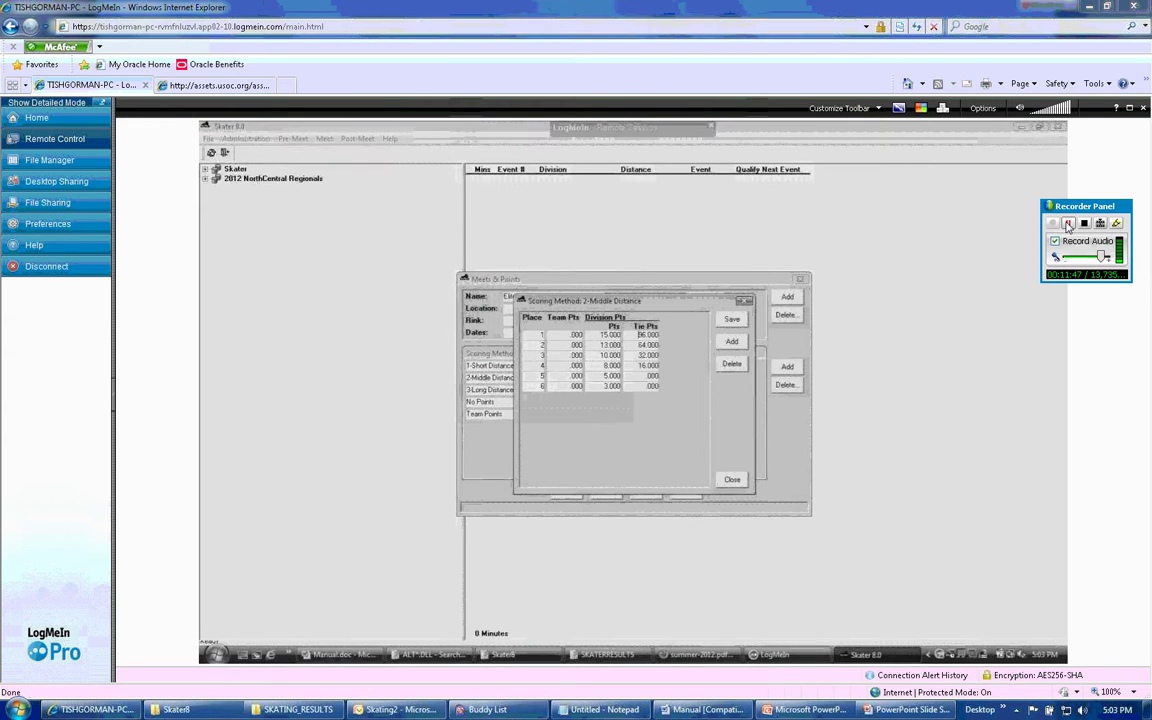
left_click(731, 480)
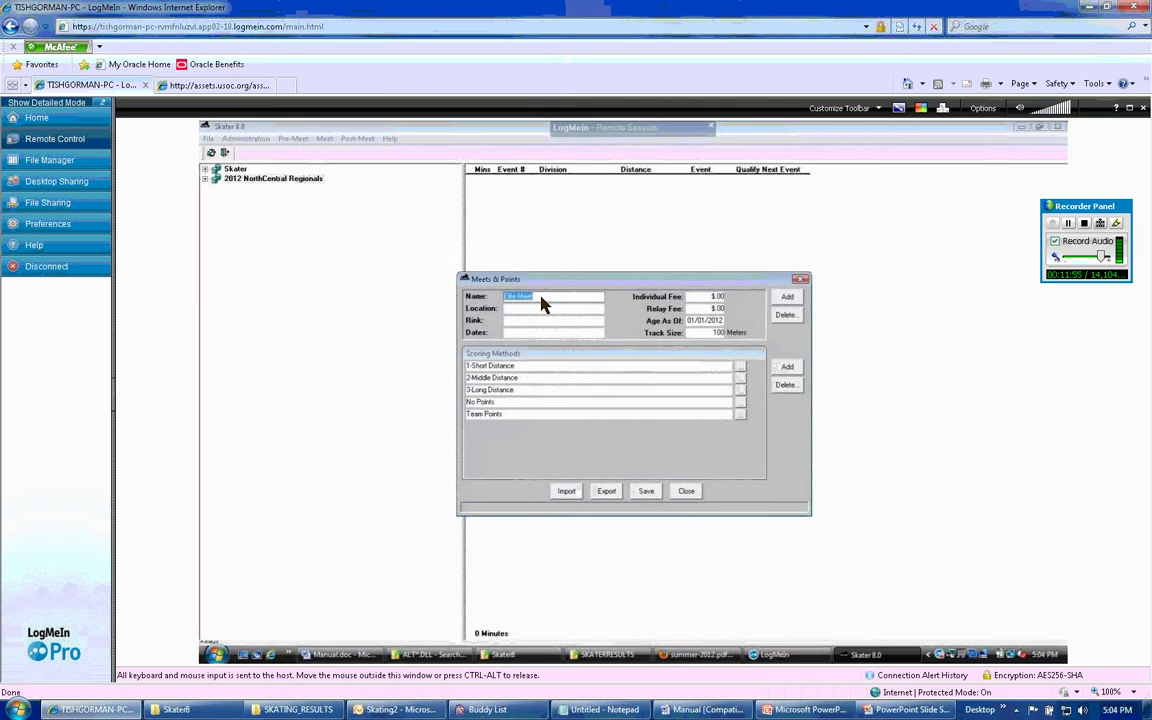
Name the meet 2012 NC Regionals with location NC Region
type("2012 NC Region")
key("BackSpace")
key("BackSpace")
key("BackSpace")
type("ionals")
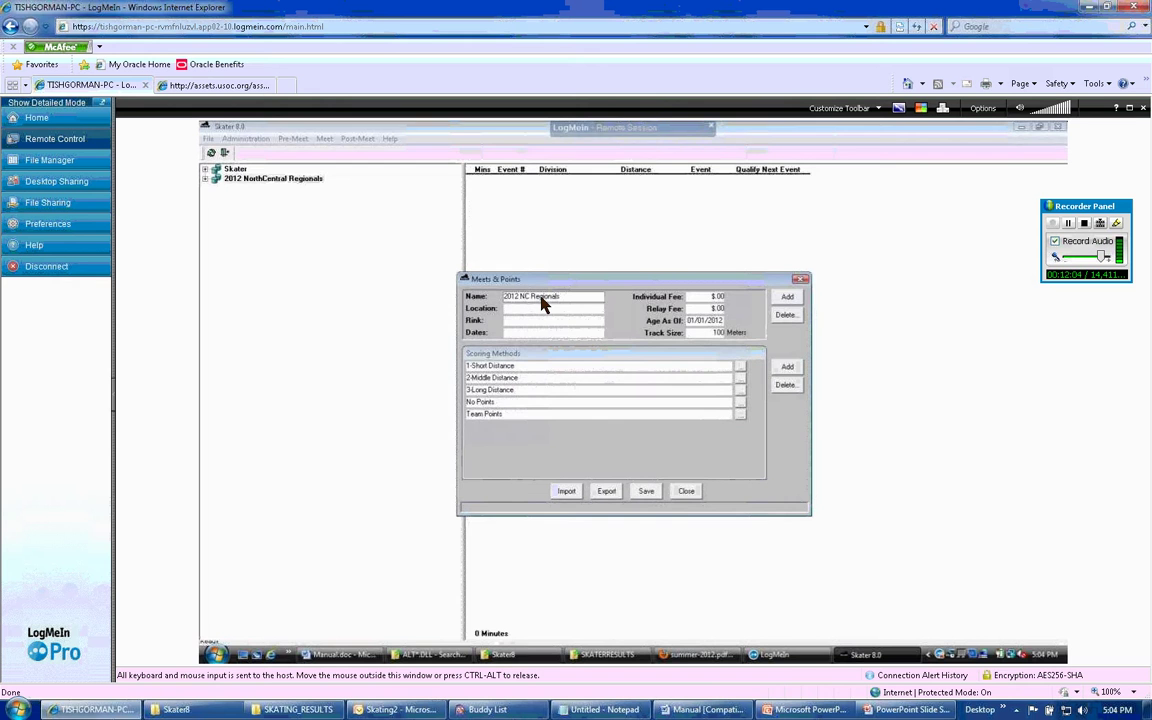
left_click(536, 309)
type("NC")
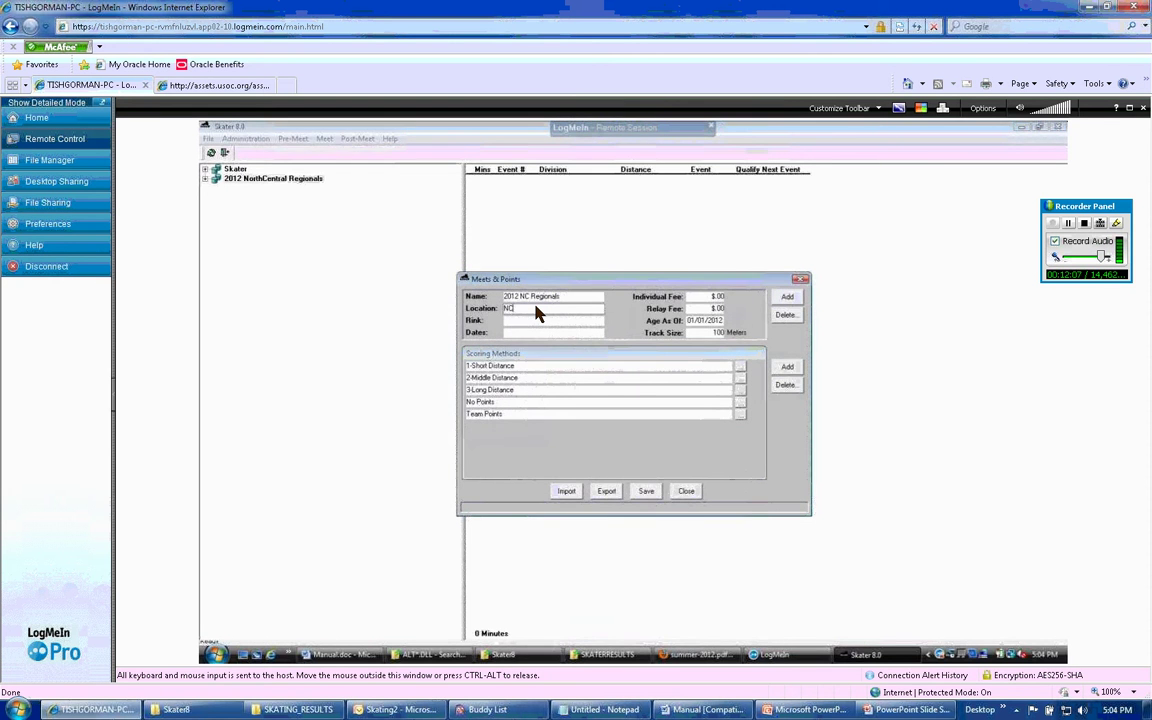
type(" R")
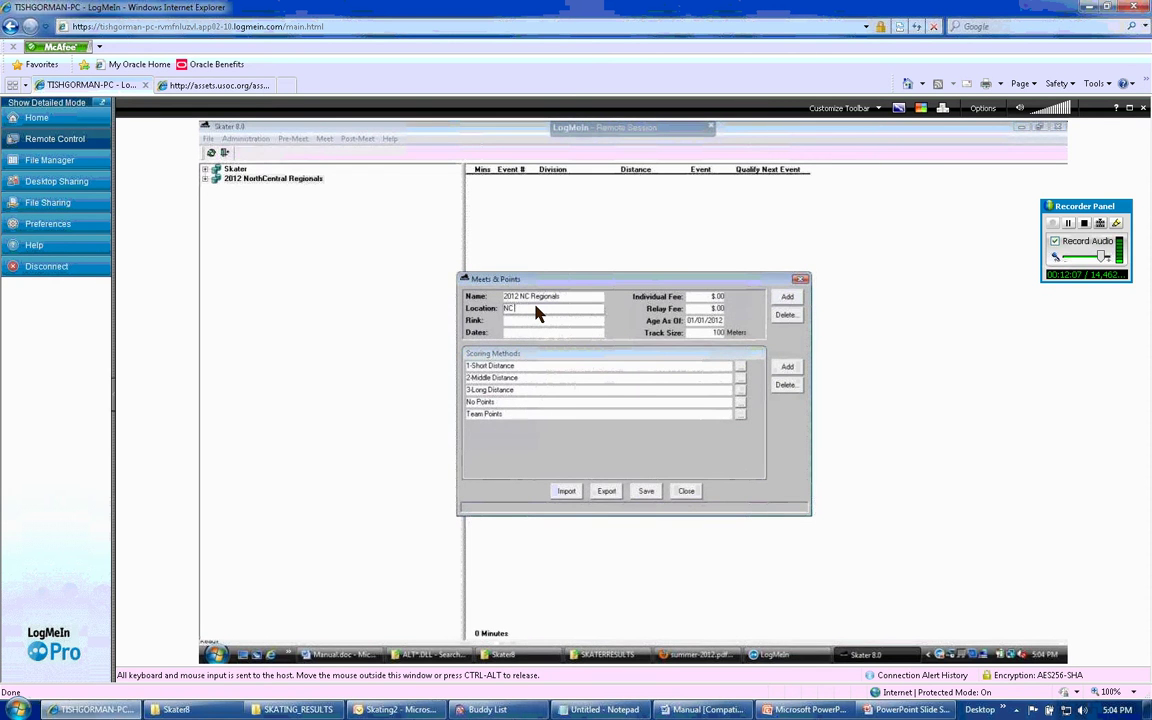
type("egion")
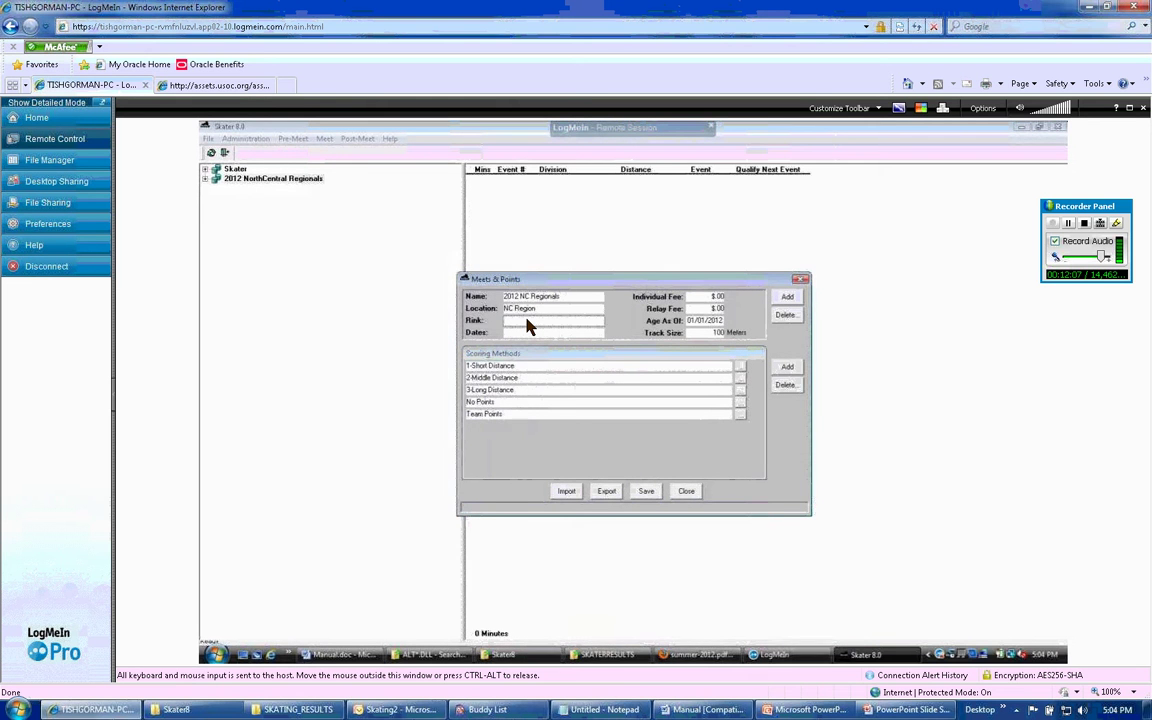
Enter rink 'some tink' and date May 15, 2012, then save the meet details
left_click(530, 321)
type("some")
type(" t")
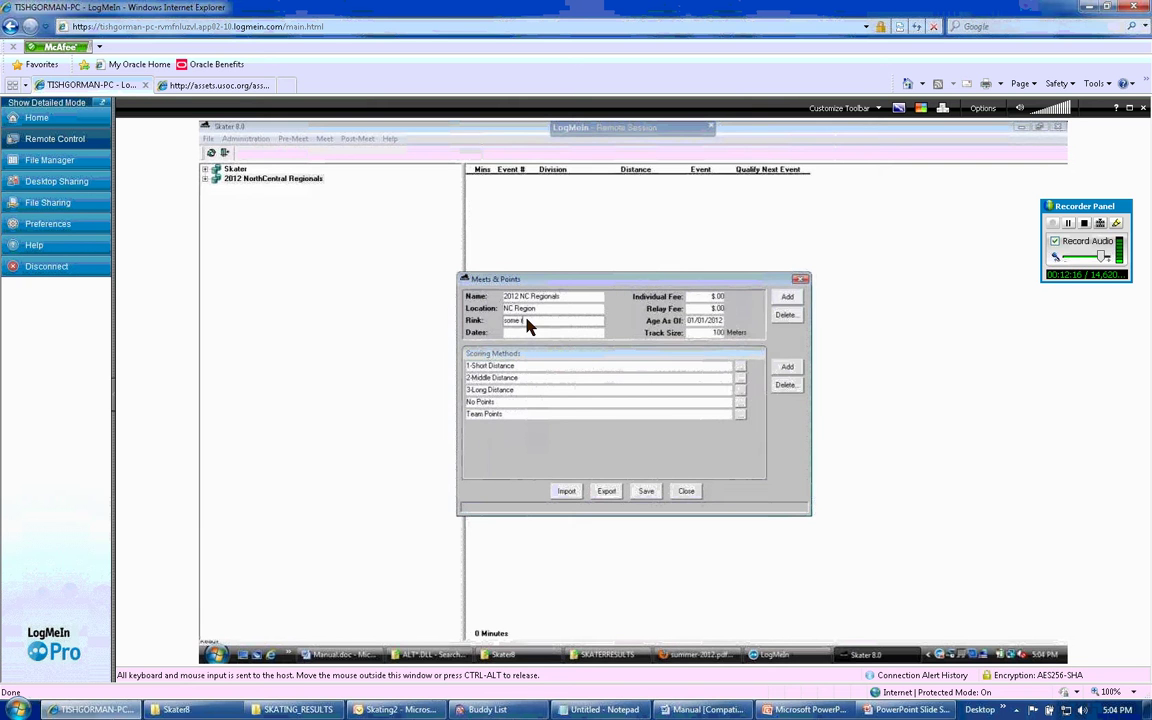
type("ink")
left_click(528, 333)
type("May 15")
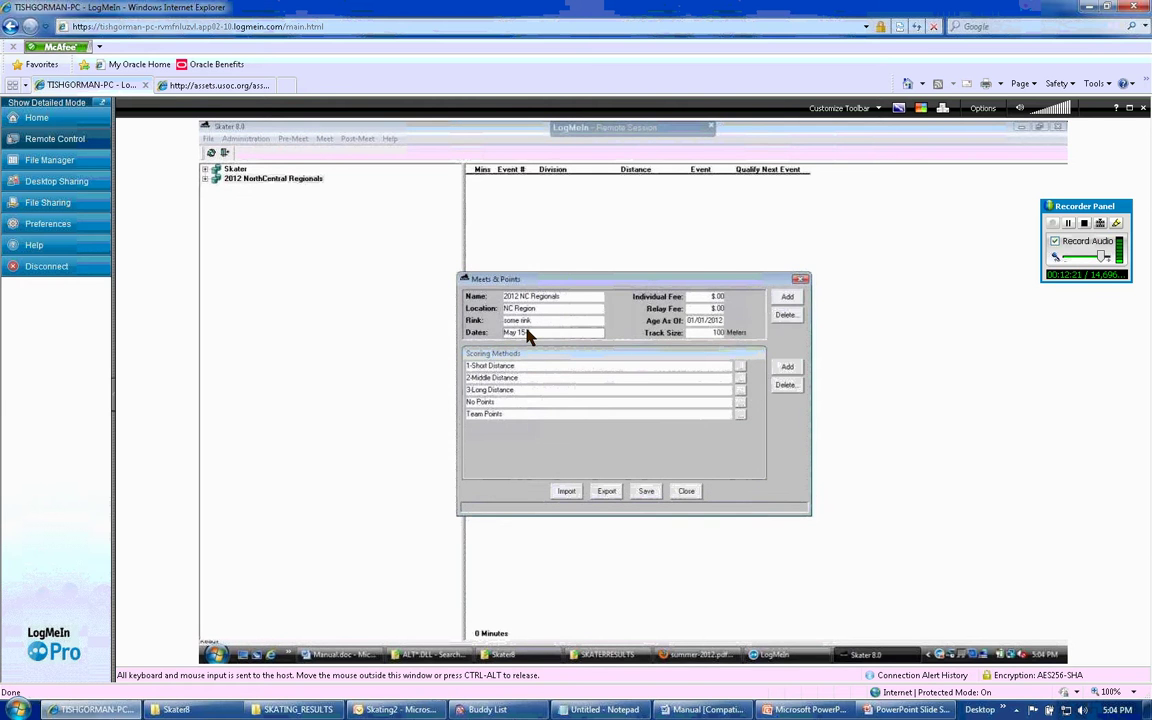
type(", 2012")
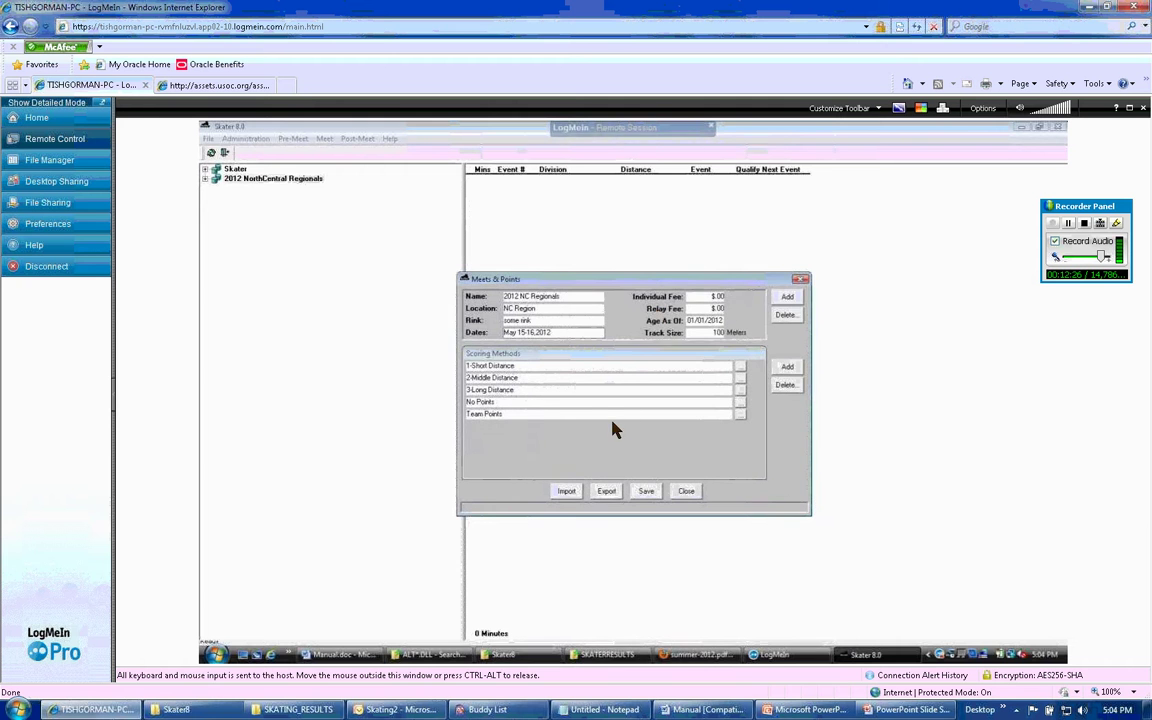
left_click(648, 492)
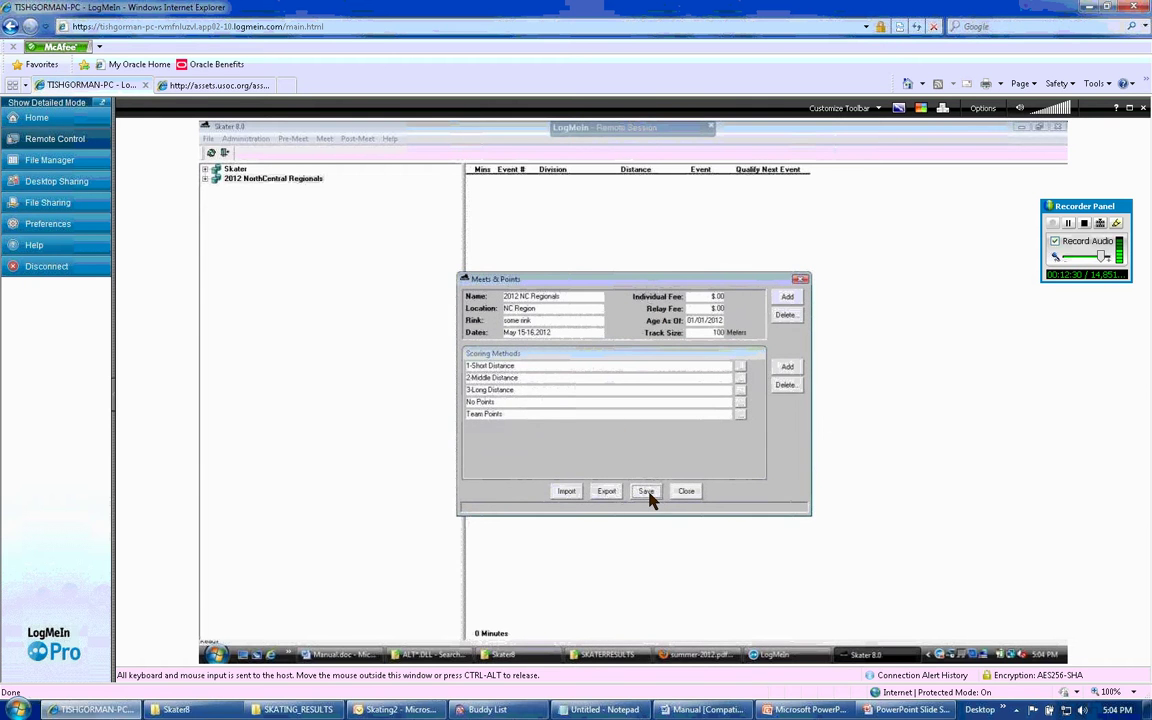
Close meet settings, log in as tabulator, and expand 2012 NC Regionals to list its divisions
left_click(687, 492)
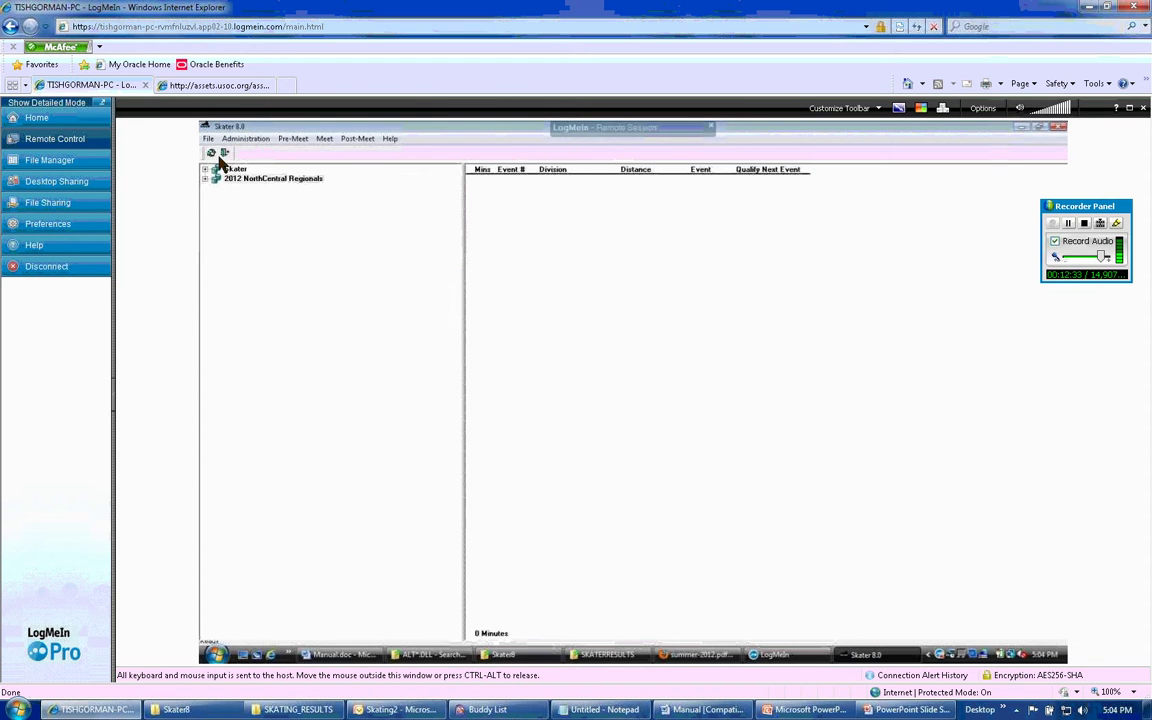
left_click(222, 154)
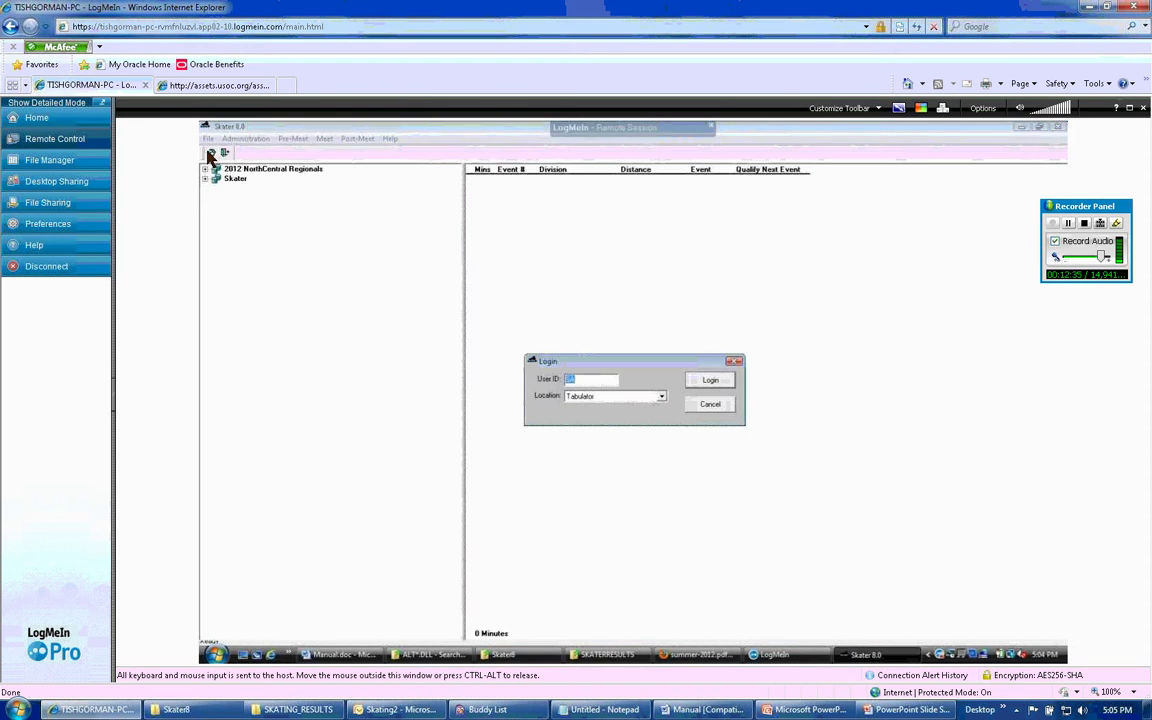
left_click(690, 381)
left_click(205, 170)
left_click(216, 178)
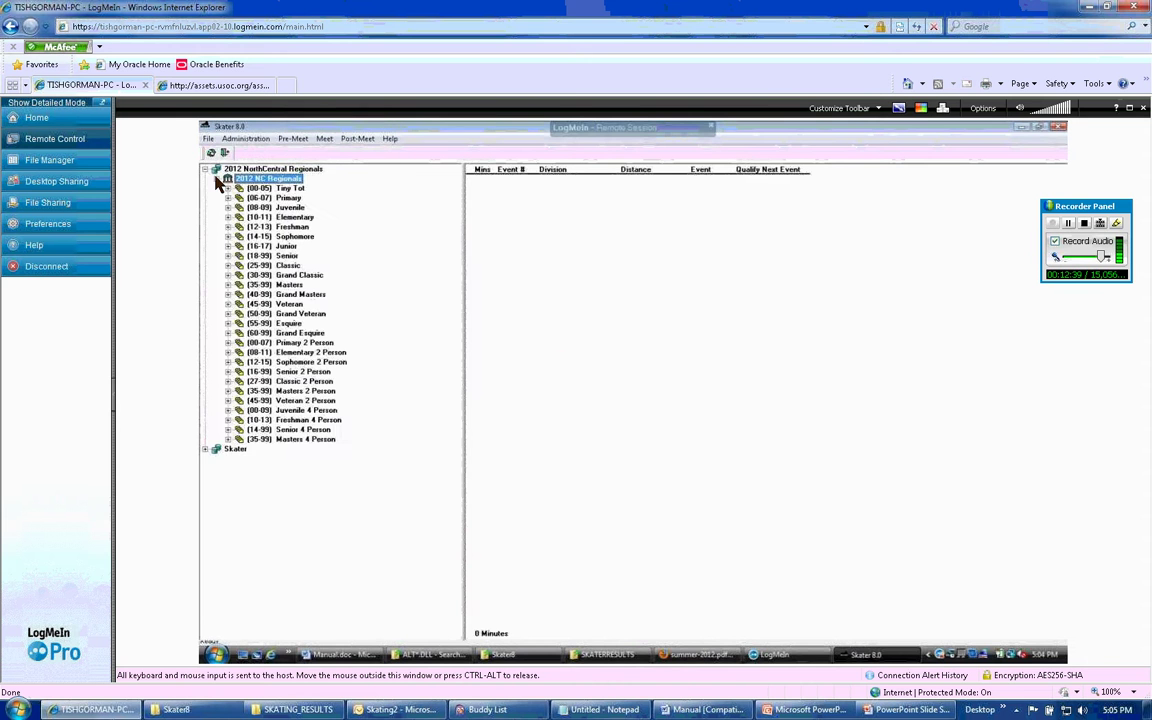
In Individual Divisions & Distances, set Tiny Tot's 100 m event type to Sprint
left_click(296, 140)
mouse_move(310, 166)
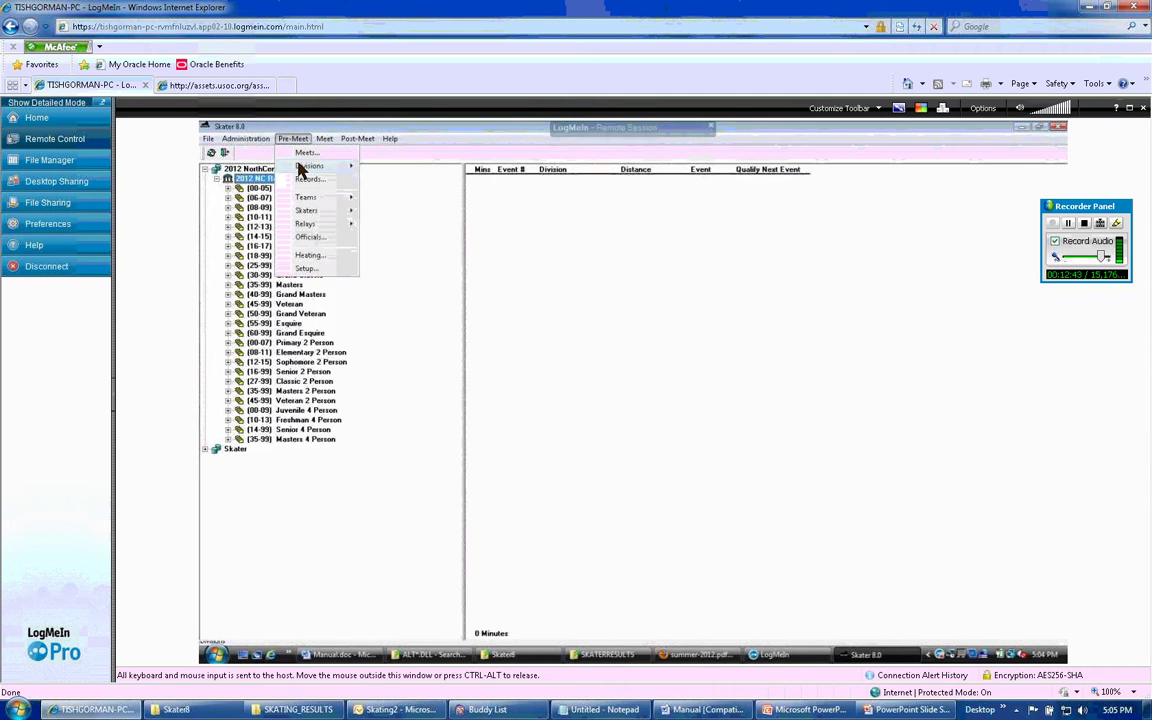
left_click(392, 166)
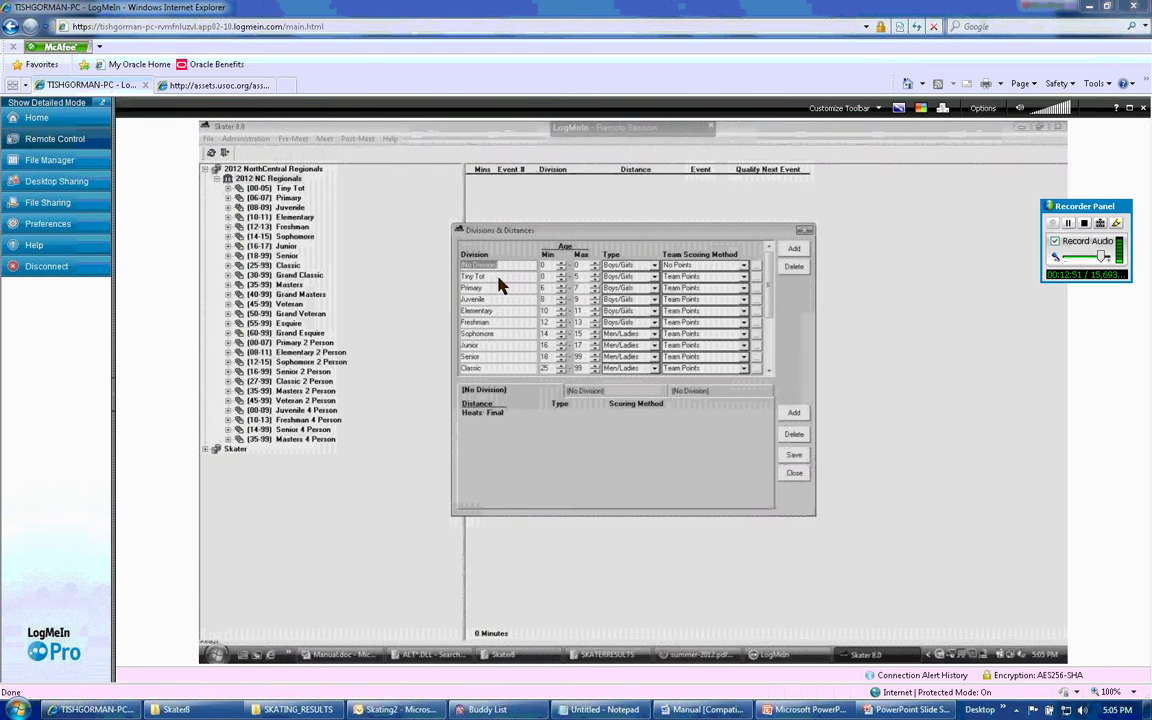
left_click(498, 278)
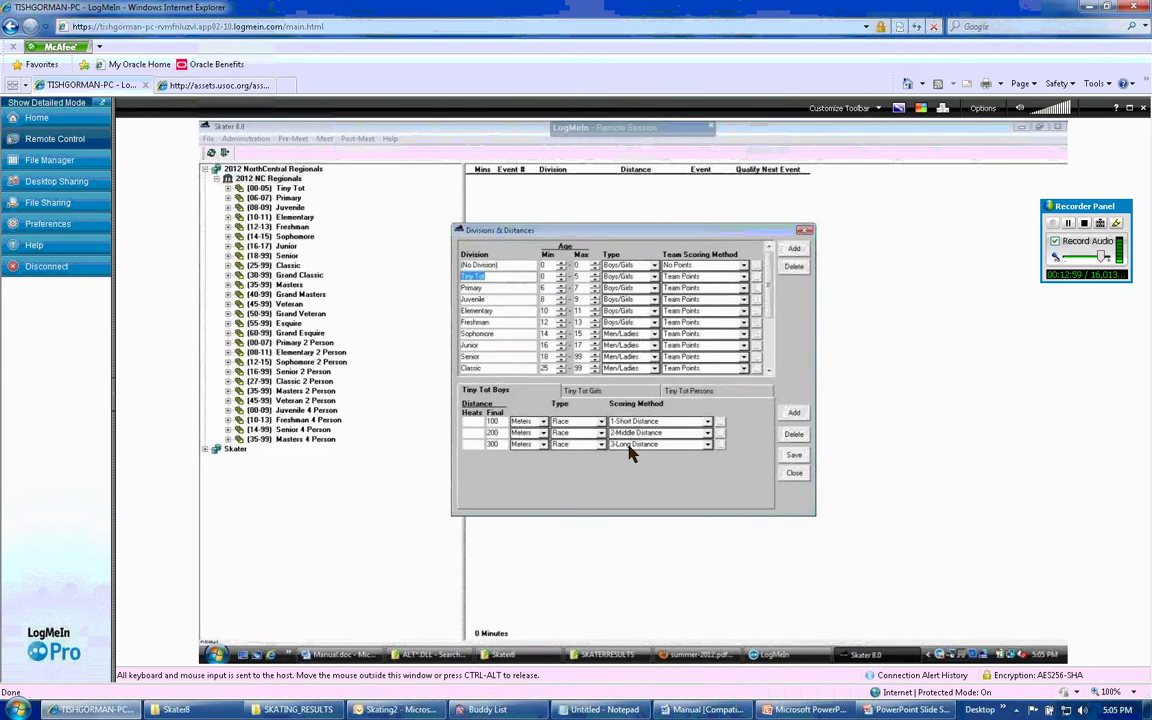
left_click(602, 421)
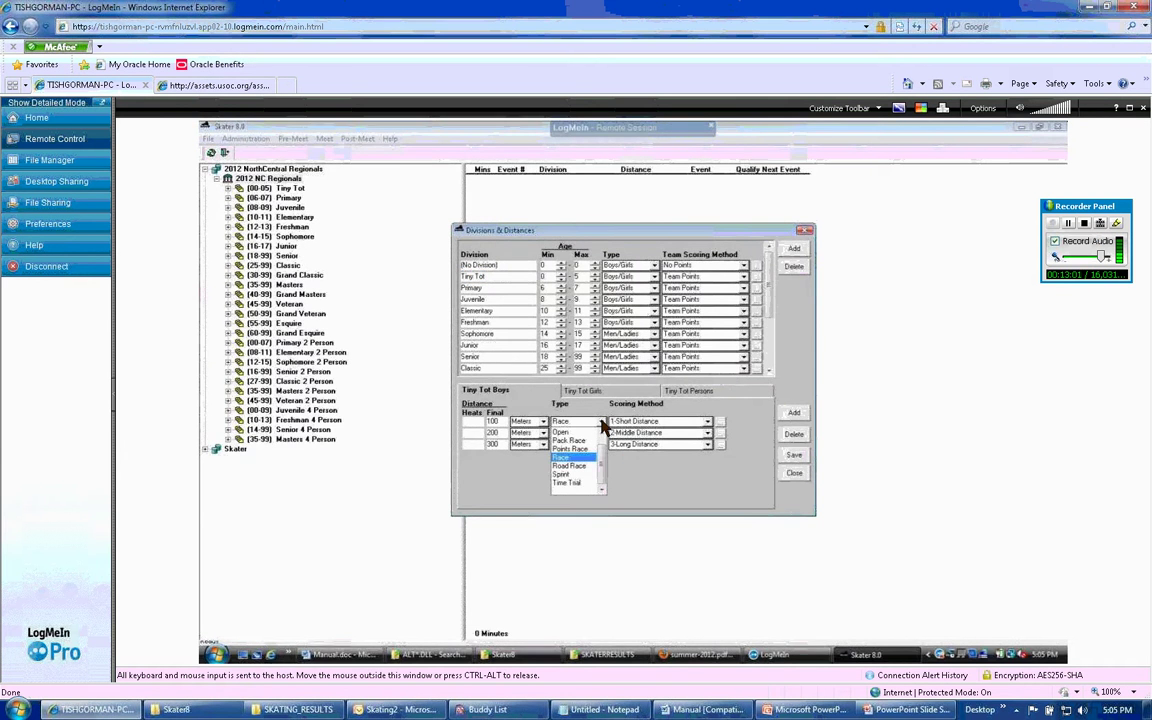
left_click(568, 474)
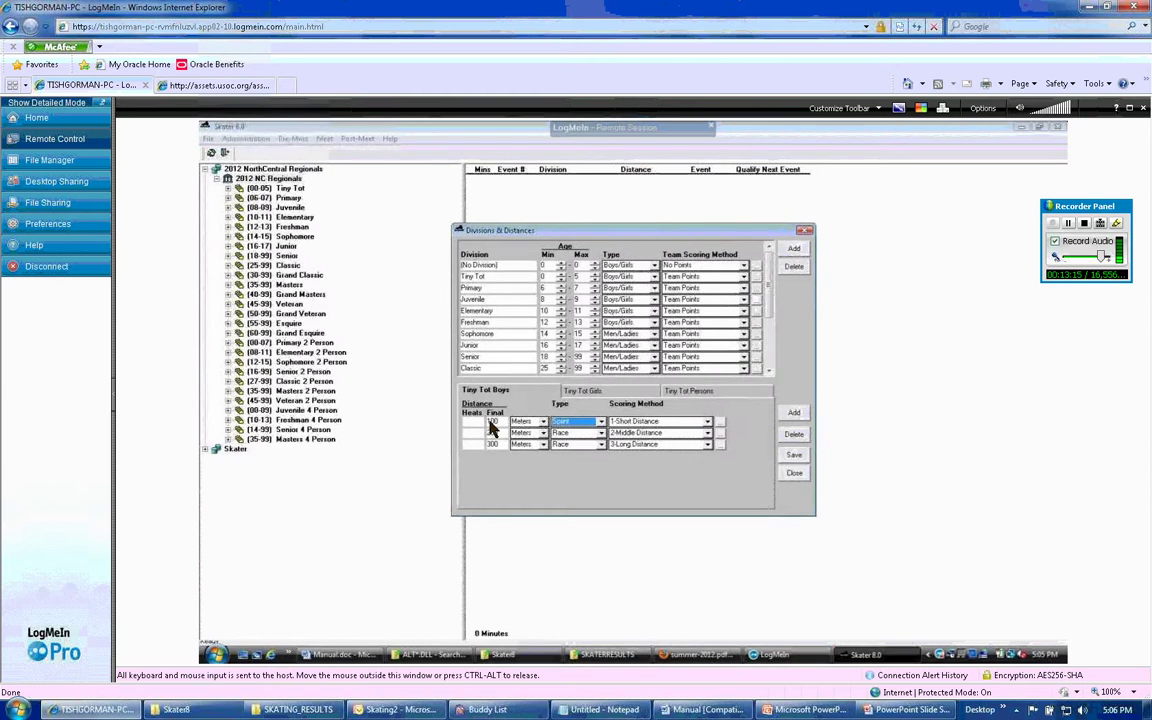
Keep 1-Short Distance as the 100 m scoring method and view its points table
left_click(655, 423)
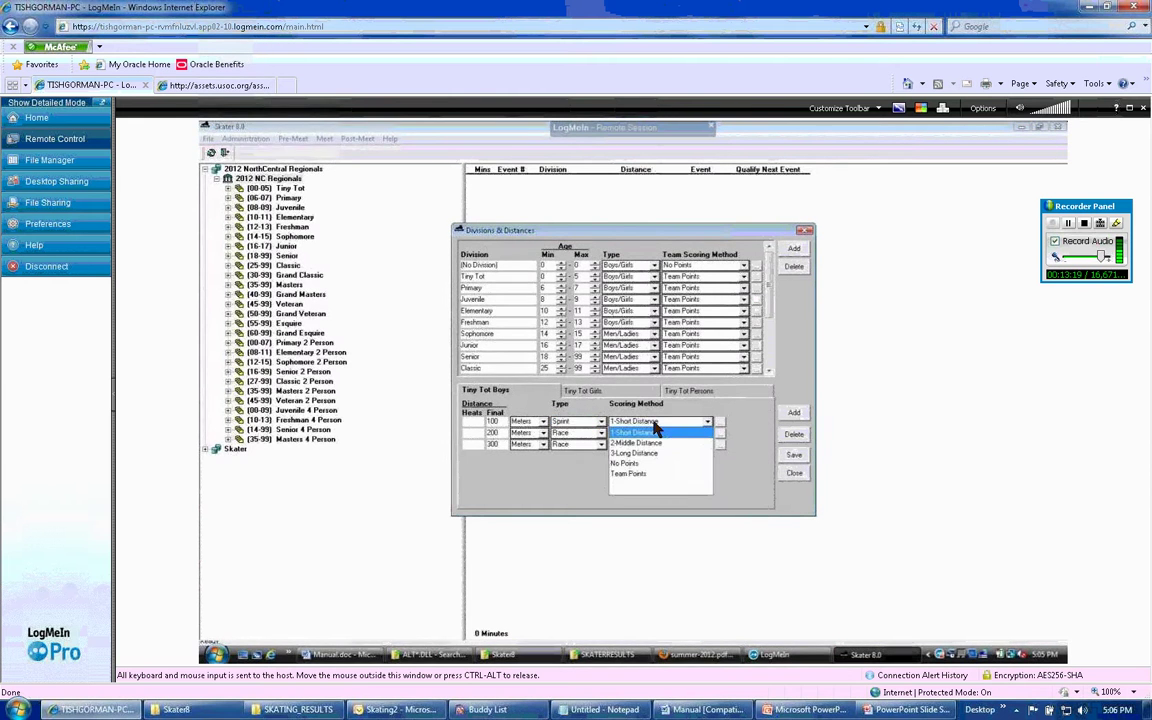
left_click(653, 424)
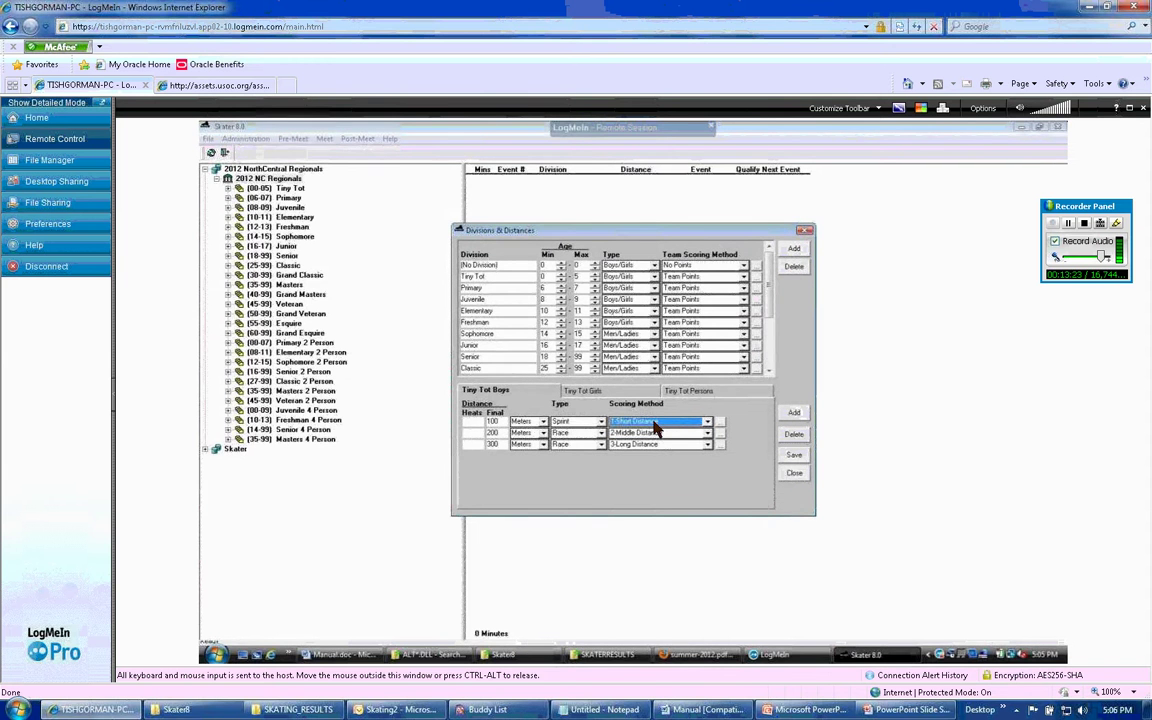
left_click(719, 426)
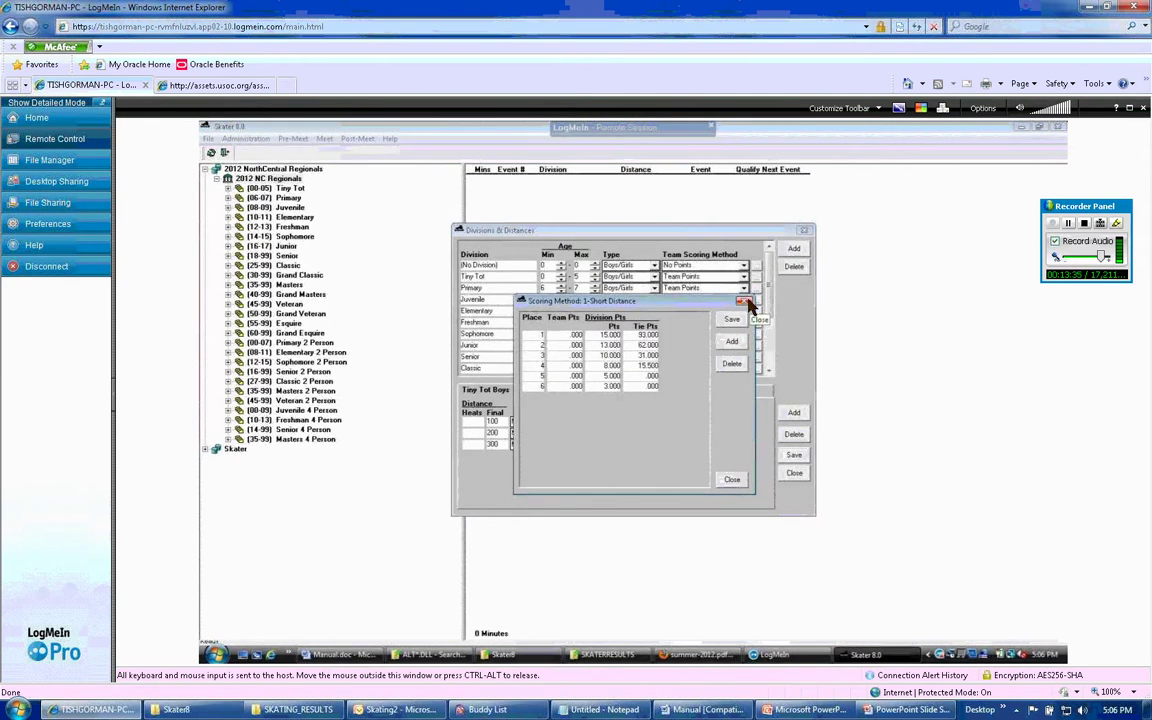
Close the points table, browse from Juvenile down to Freshman, and close Divisions & Distances
left_click(745, 301)
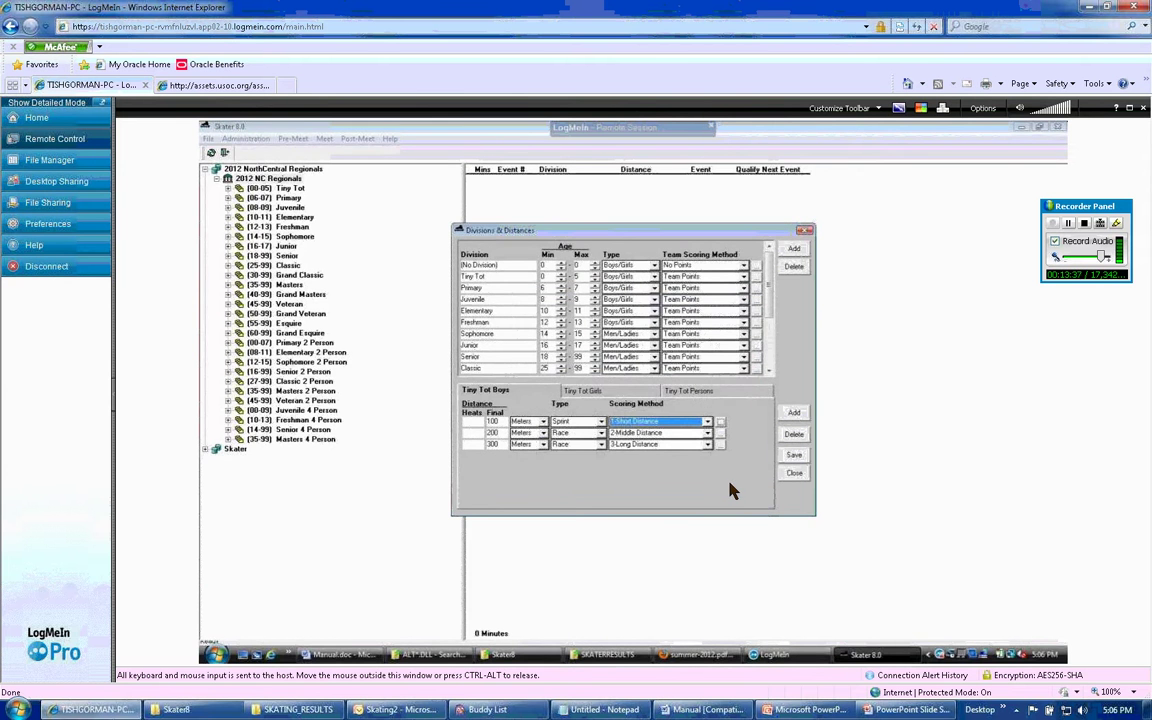
left_click(510, 299)
key("Down")
key("Down")
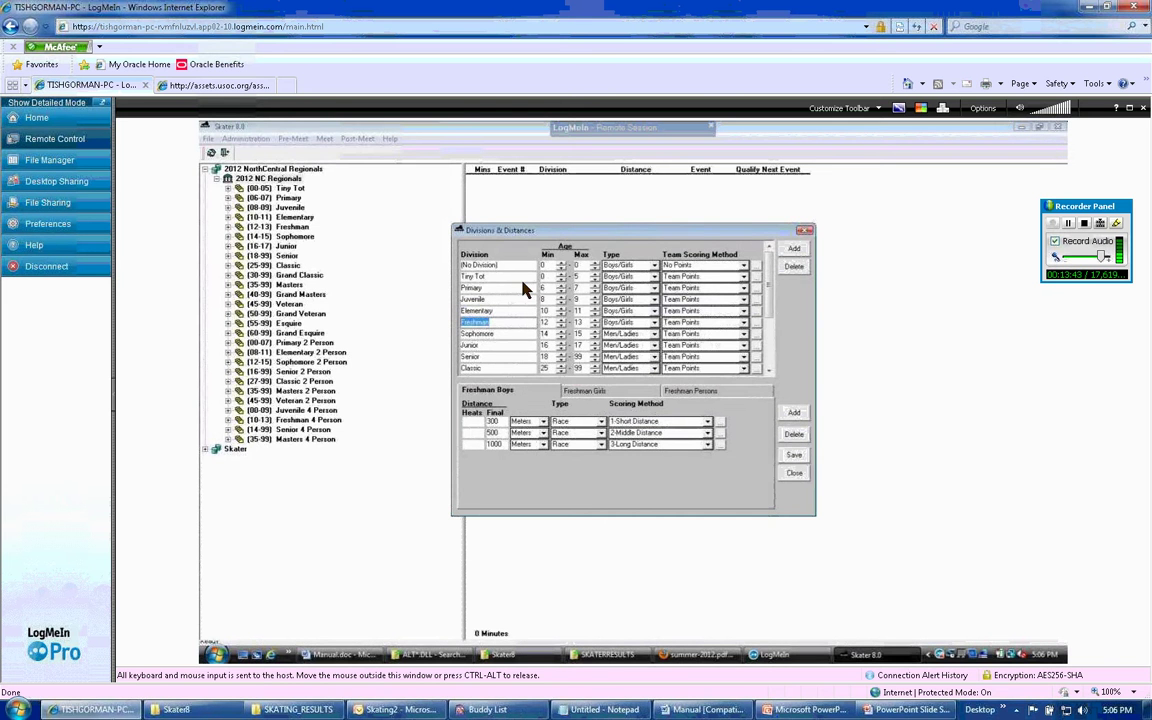
left_click(790, 472)
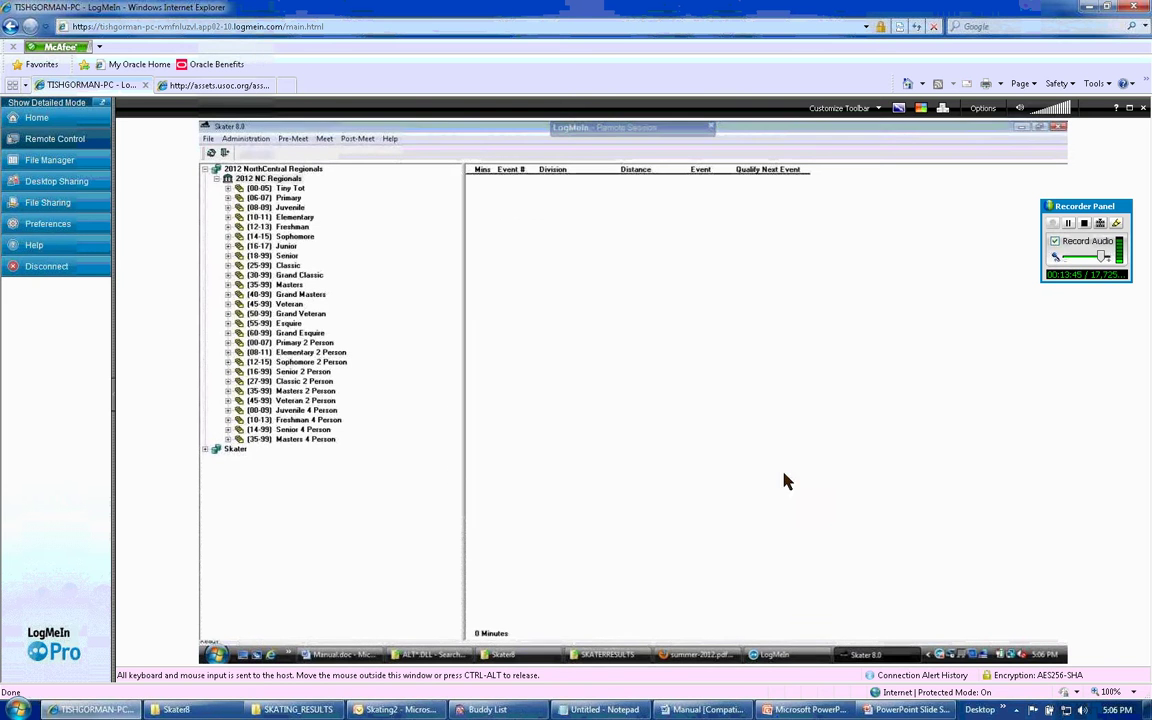
left_click(1068, 223)
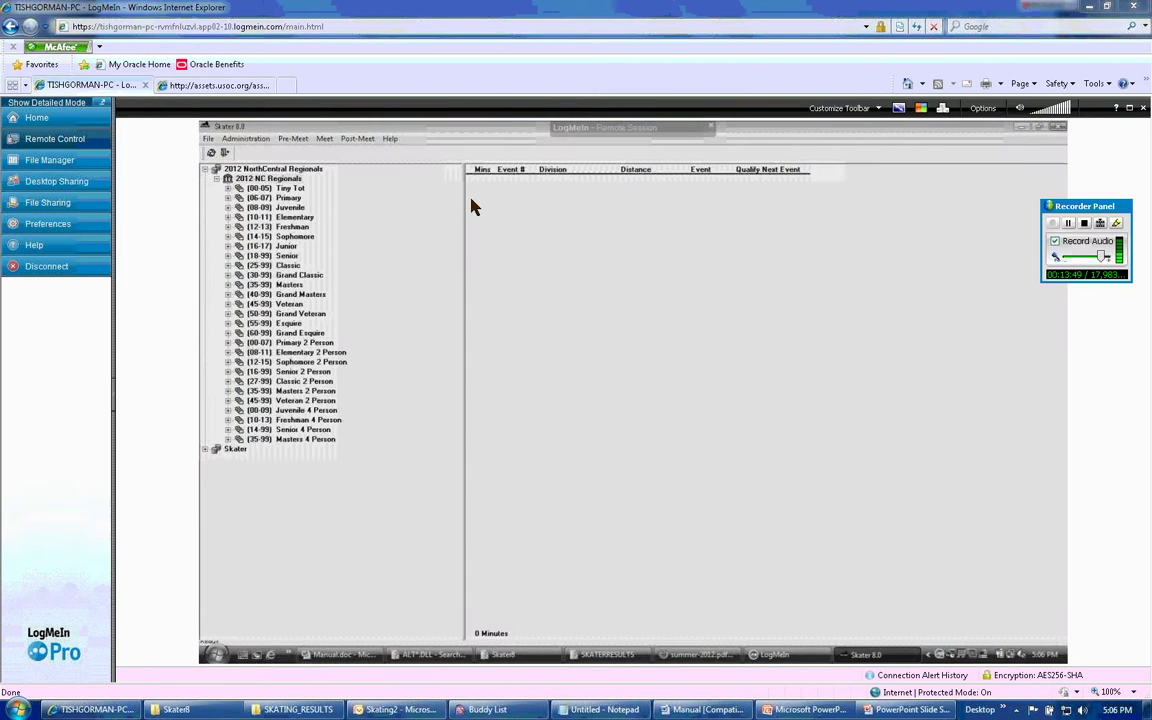
left_click(293, 140)
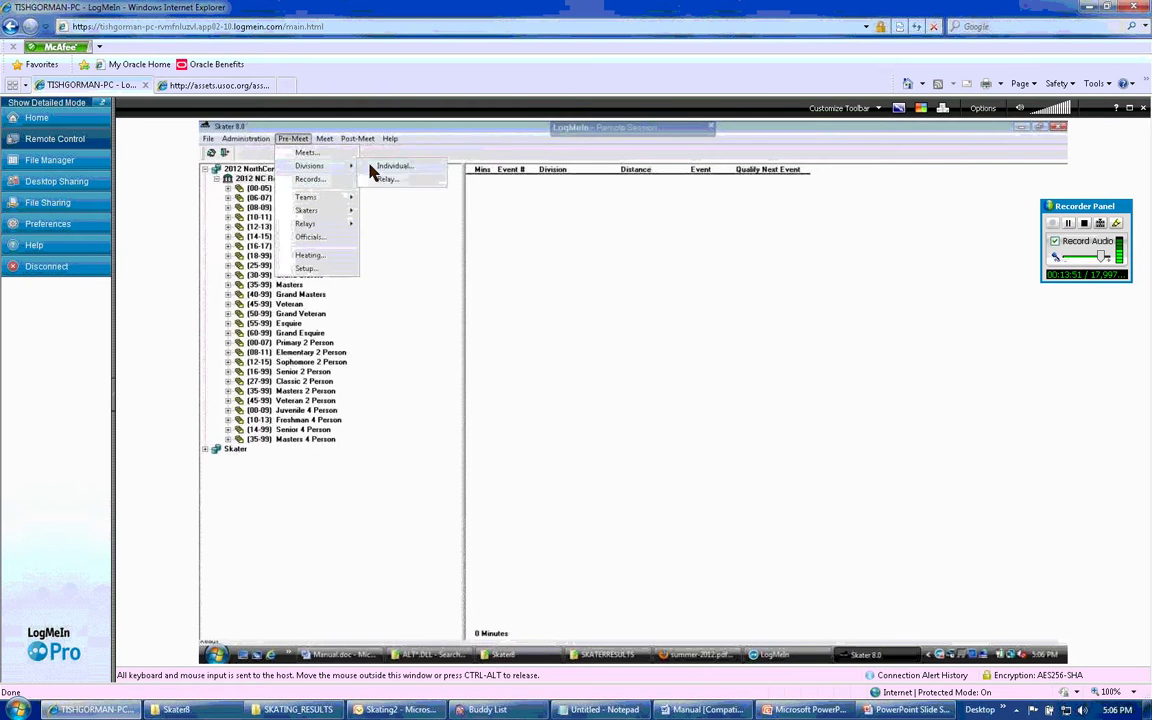
left_click(370, 167)
left_click(485, 300)
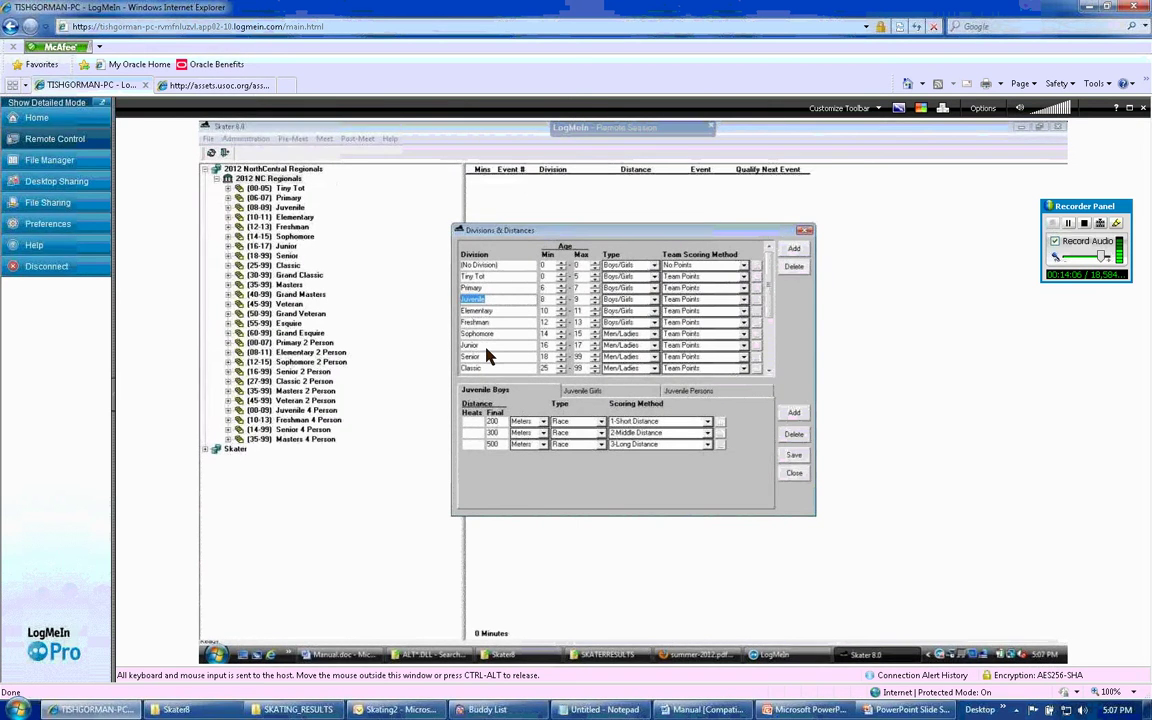
left_click(767, 290)
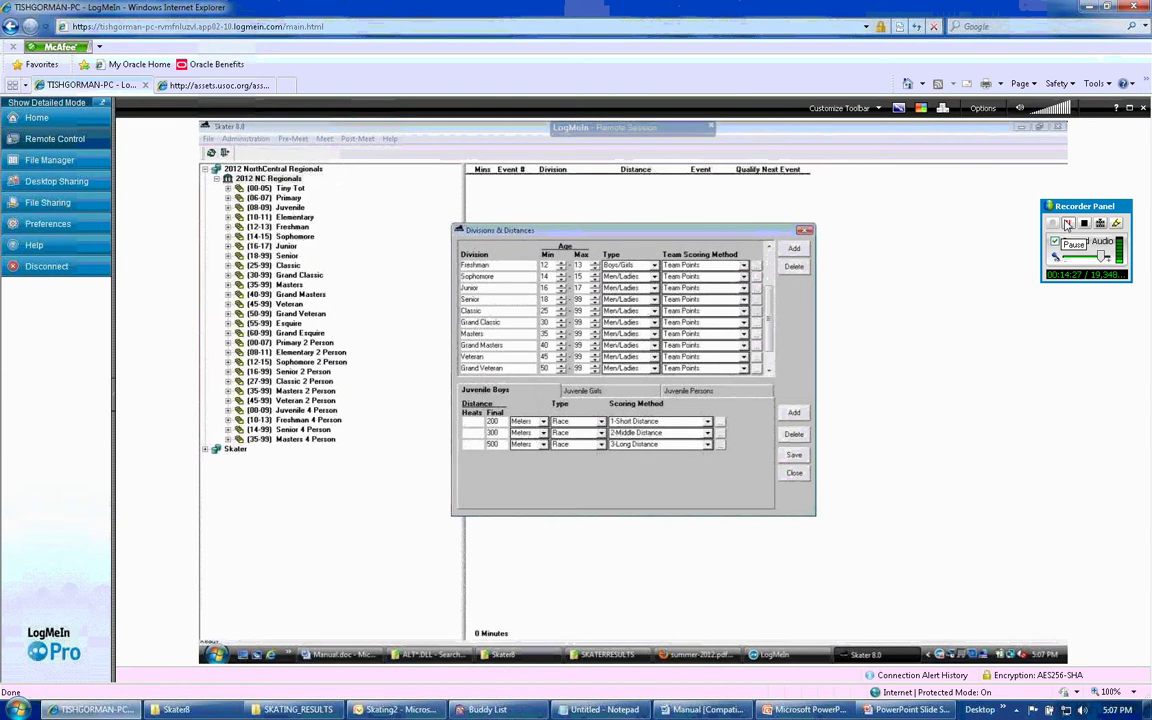
left_click(1068, 222)
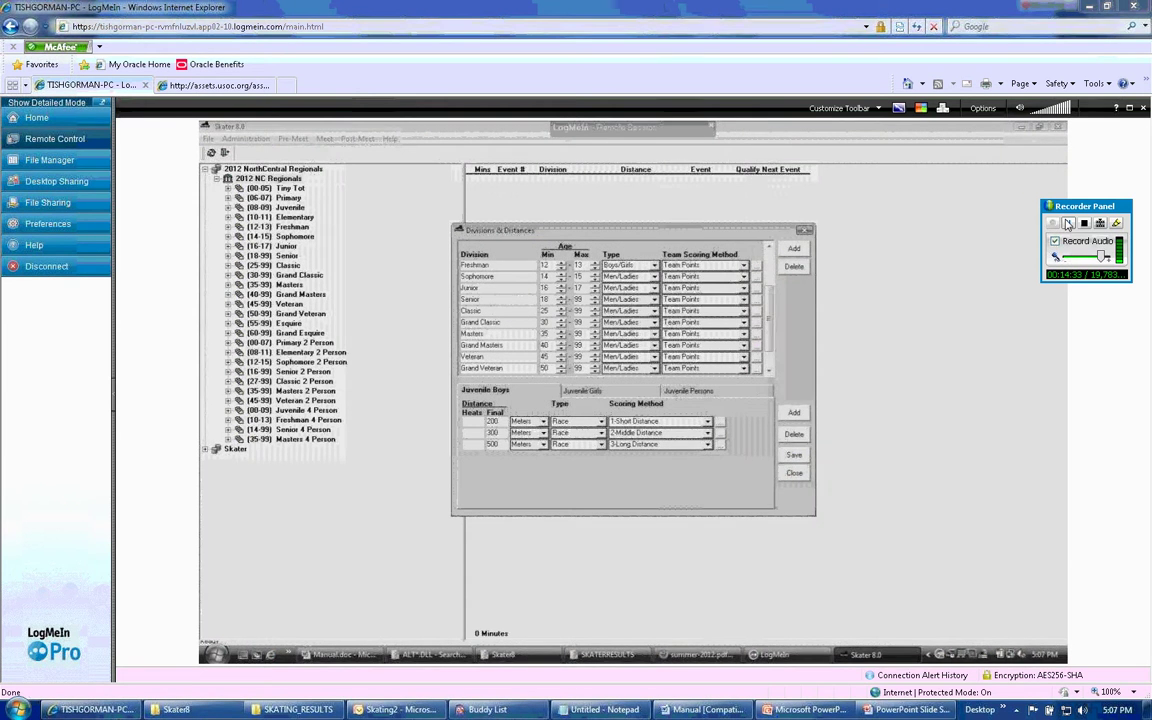
Close Divisions & Distances and open the Pre-Meet Teams Master Entry window
left_click(788, 472)
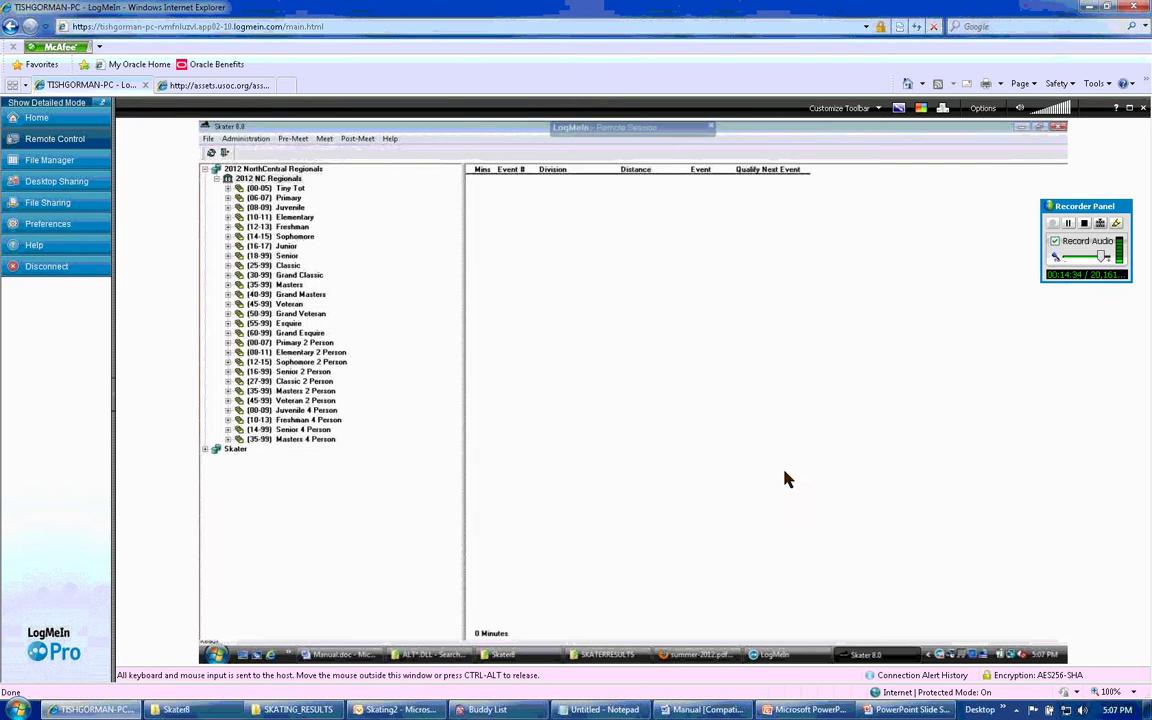
left_click(293, 139)
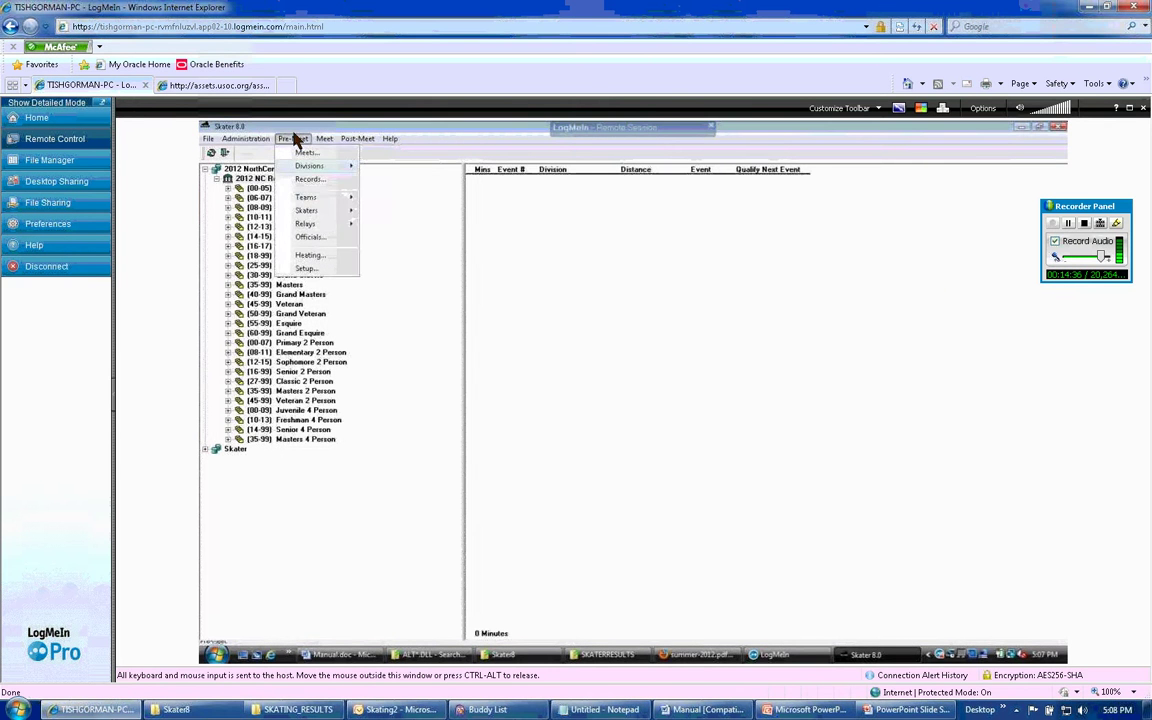
mouse_move(306, 197)
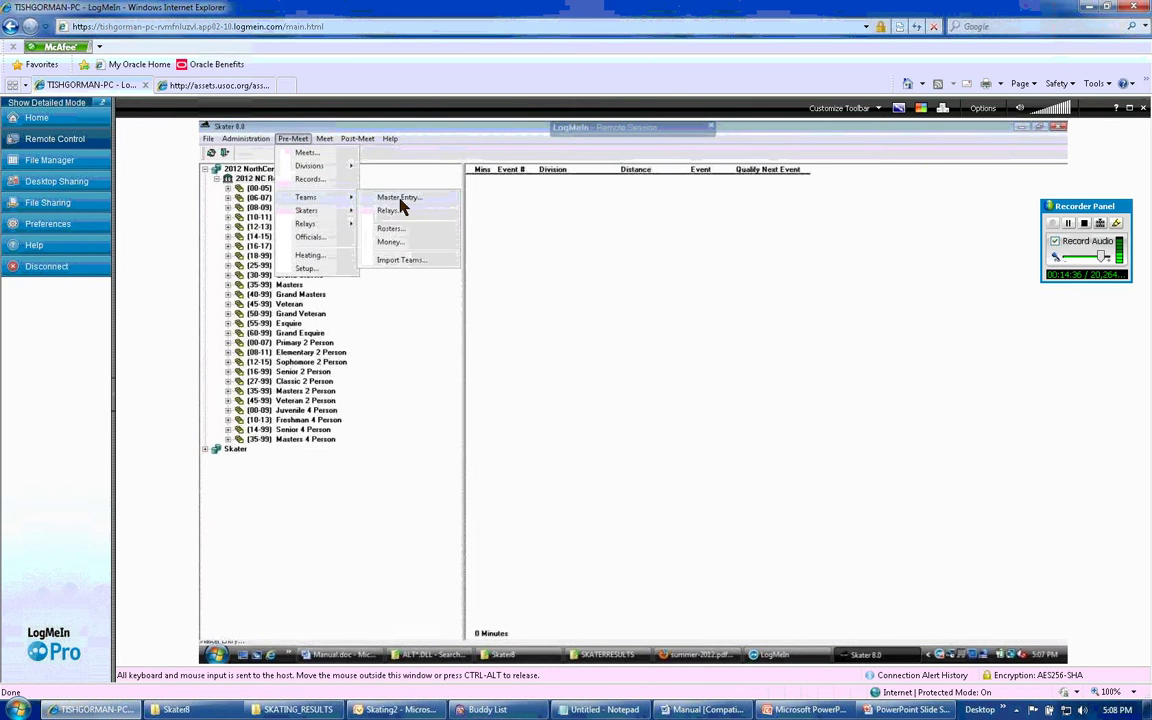
left_click(401, 199)
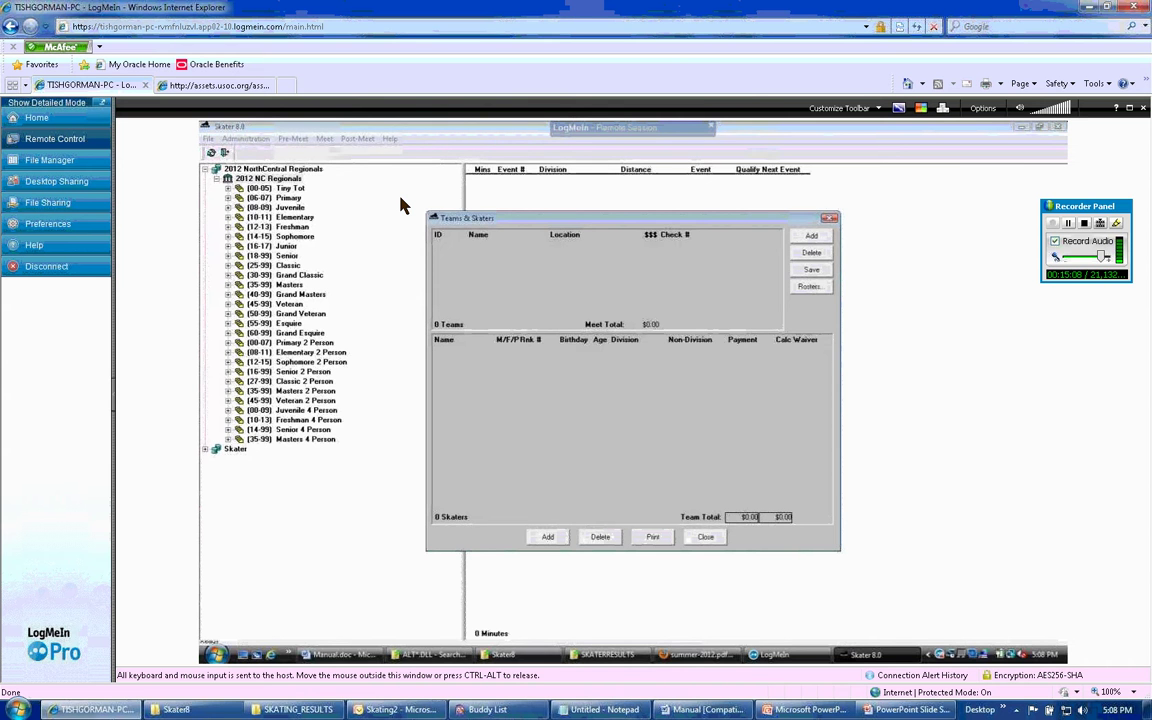
Add team GA-0725 named Precision Racing, located in Roswell, GA
left_click(810, 238)
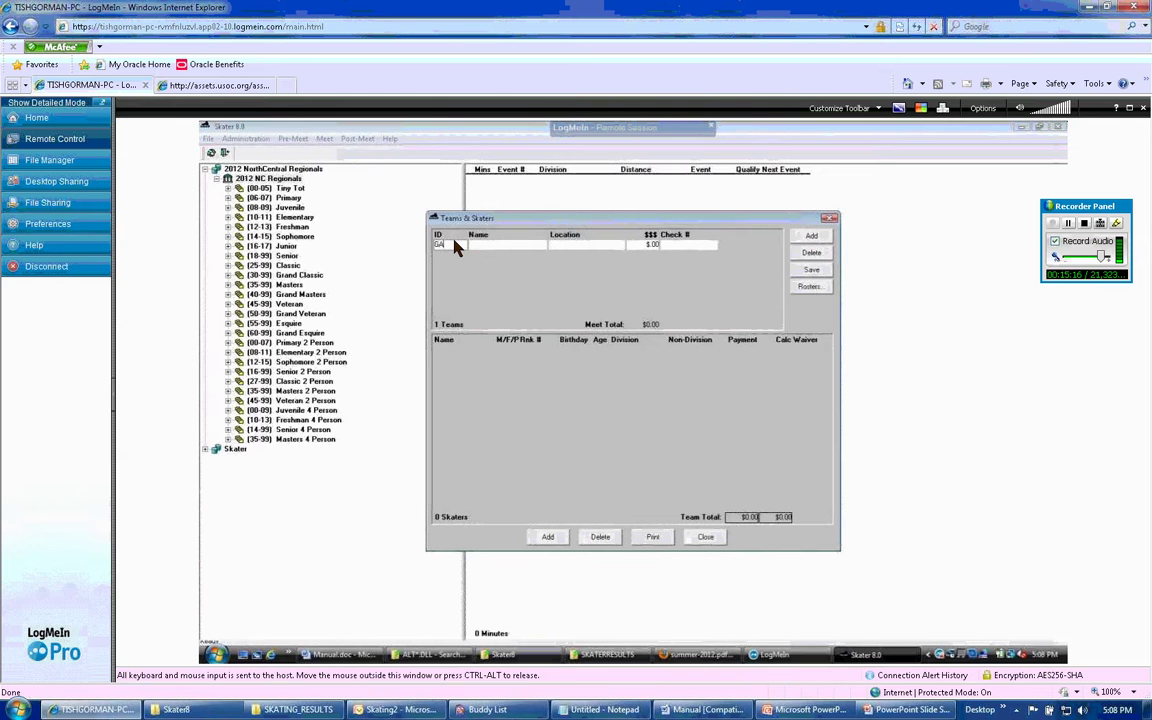
type("GA")
type("-")
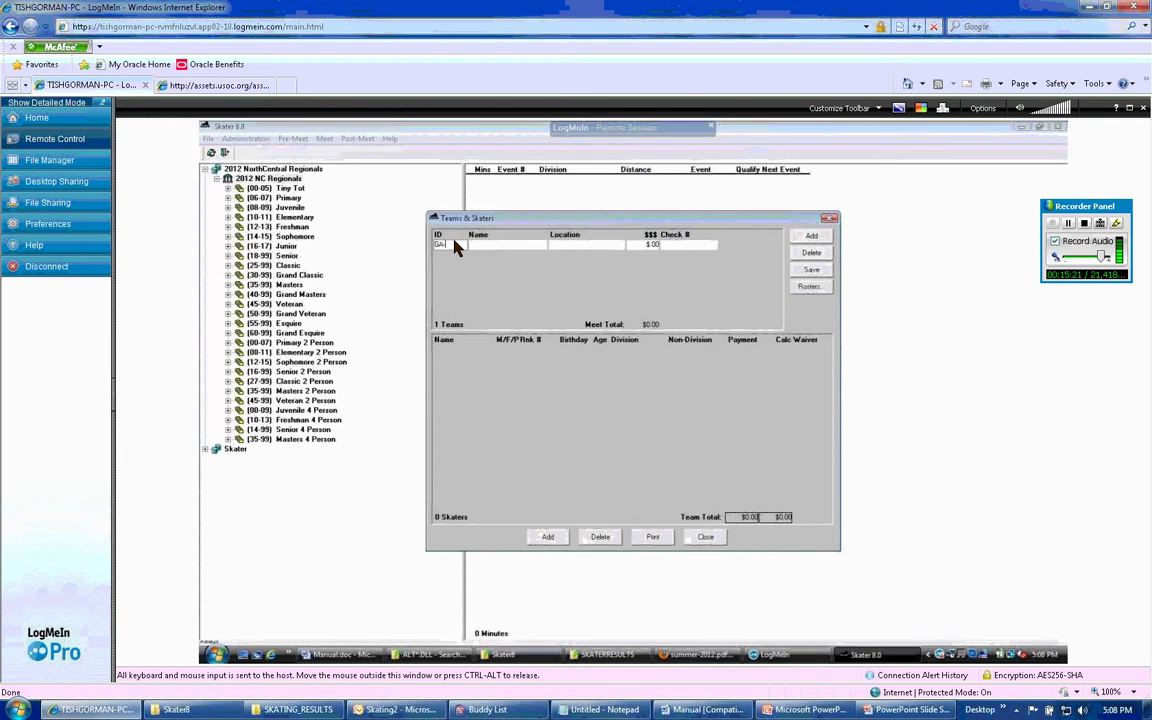
key("BackSpace")
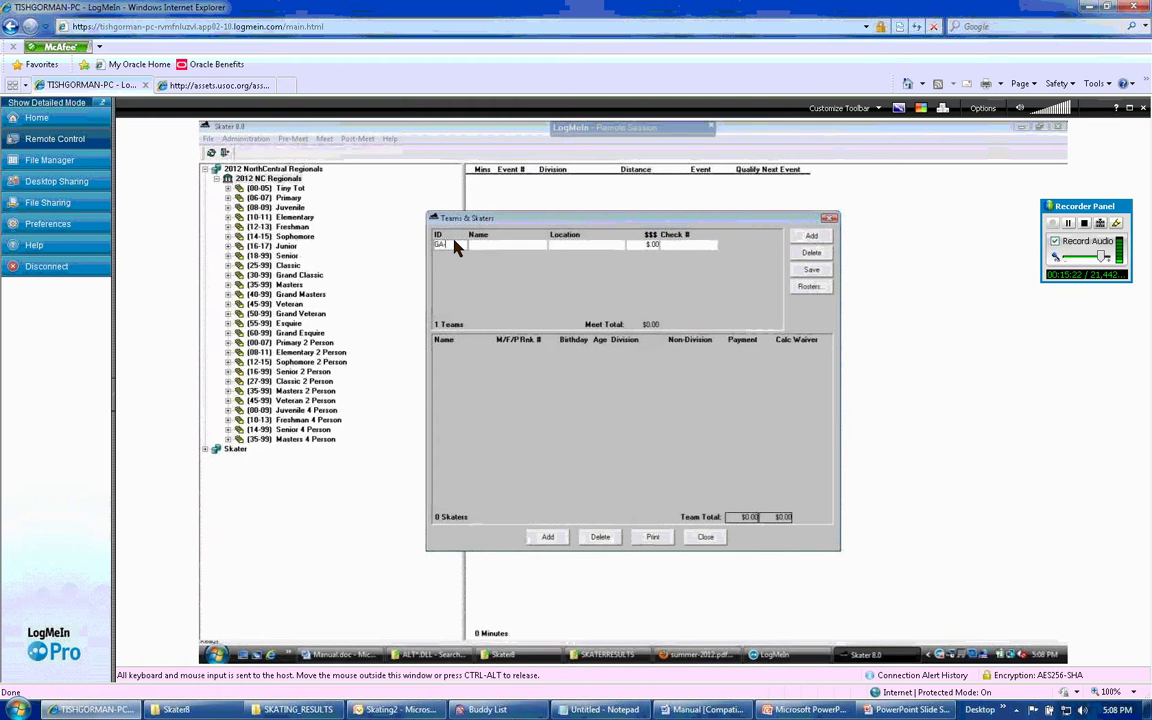
type("-07")
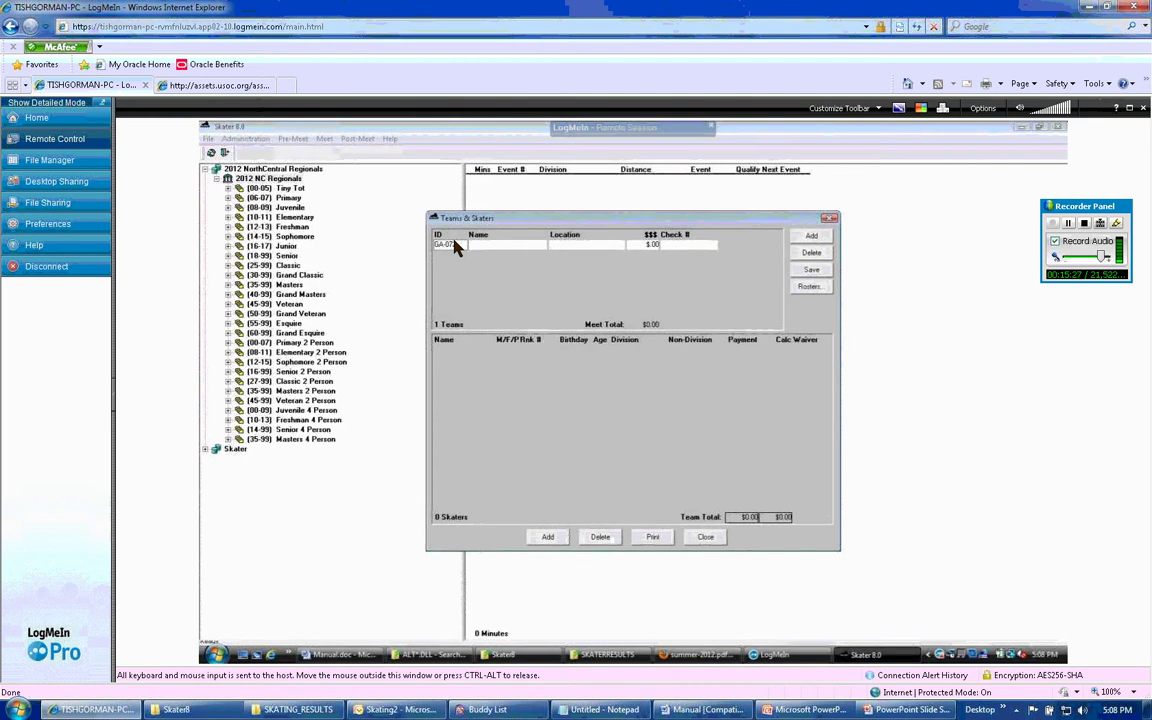
type("1")
type("25")
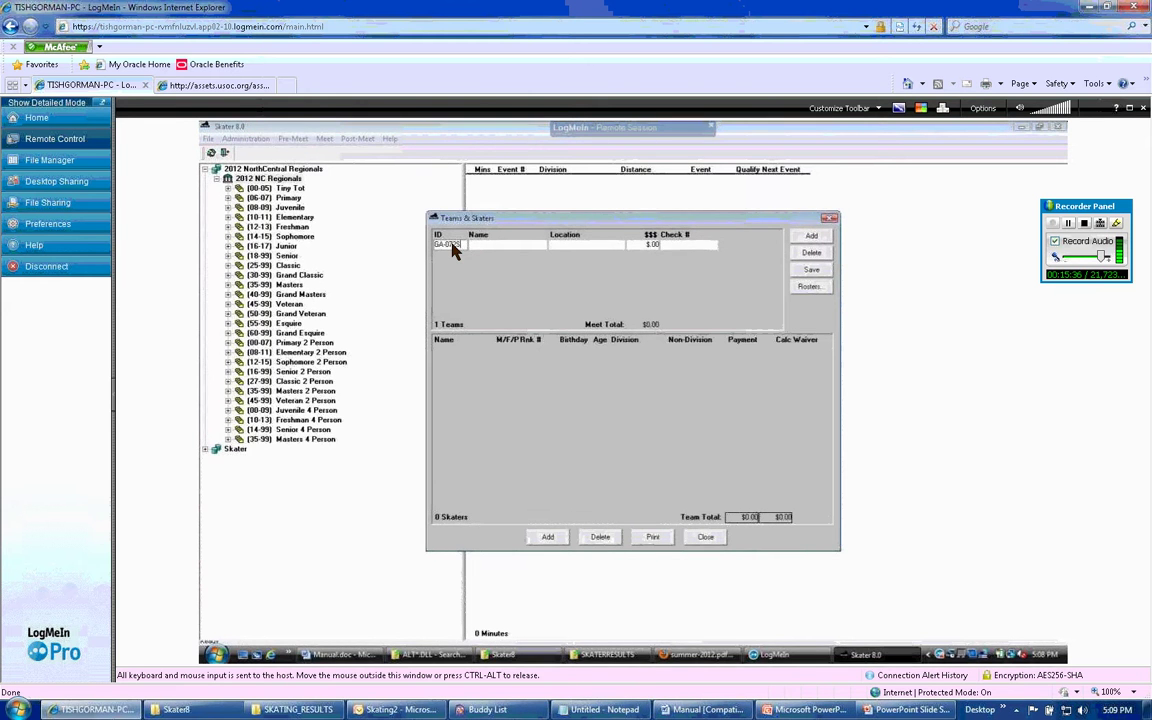
left_click(482, 250)
type("Precision")
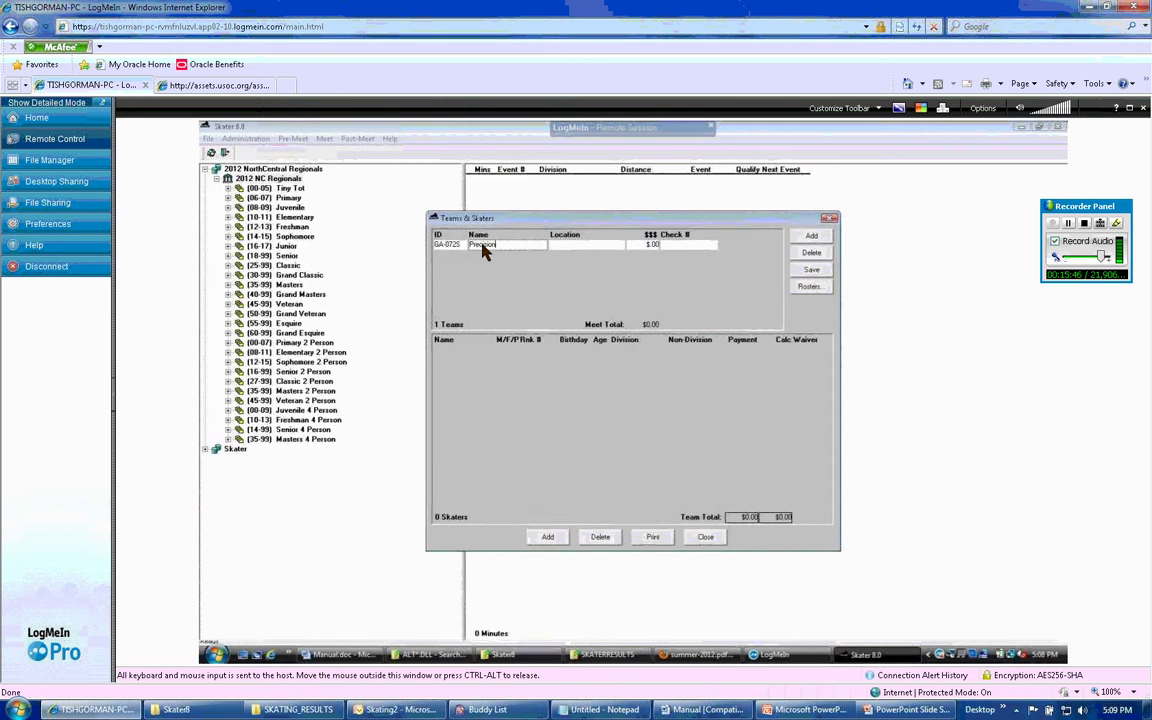
type("Rac")
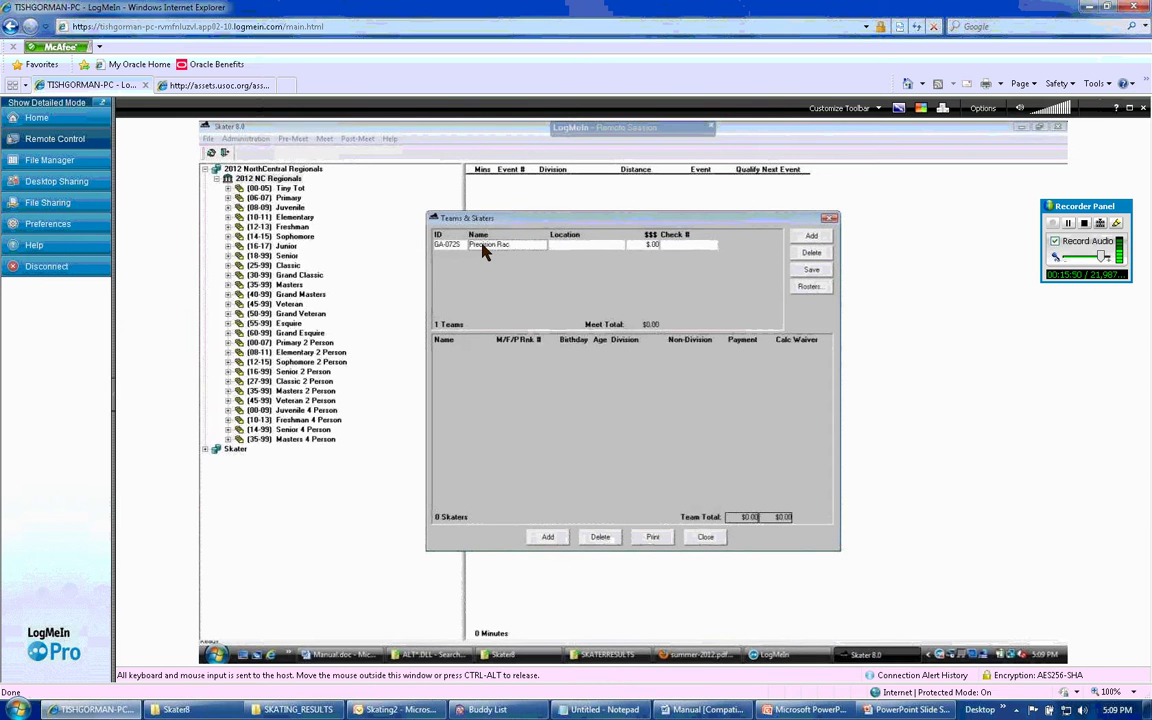
type("ing")
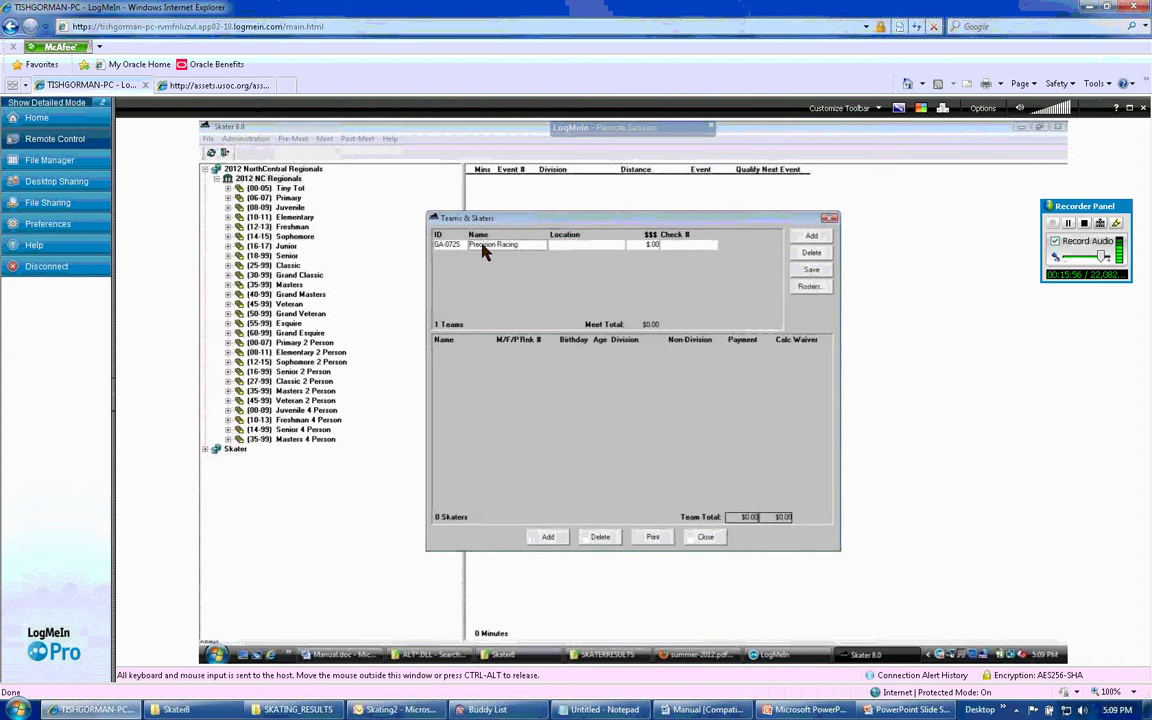
left_click(588, 250)
type("Roswell")
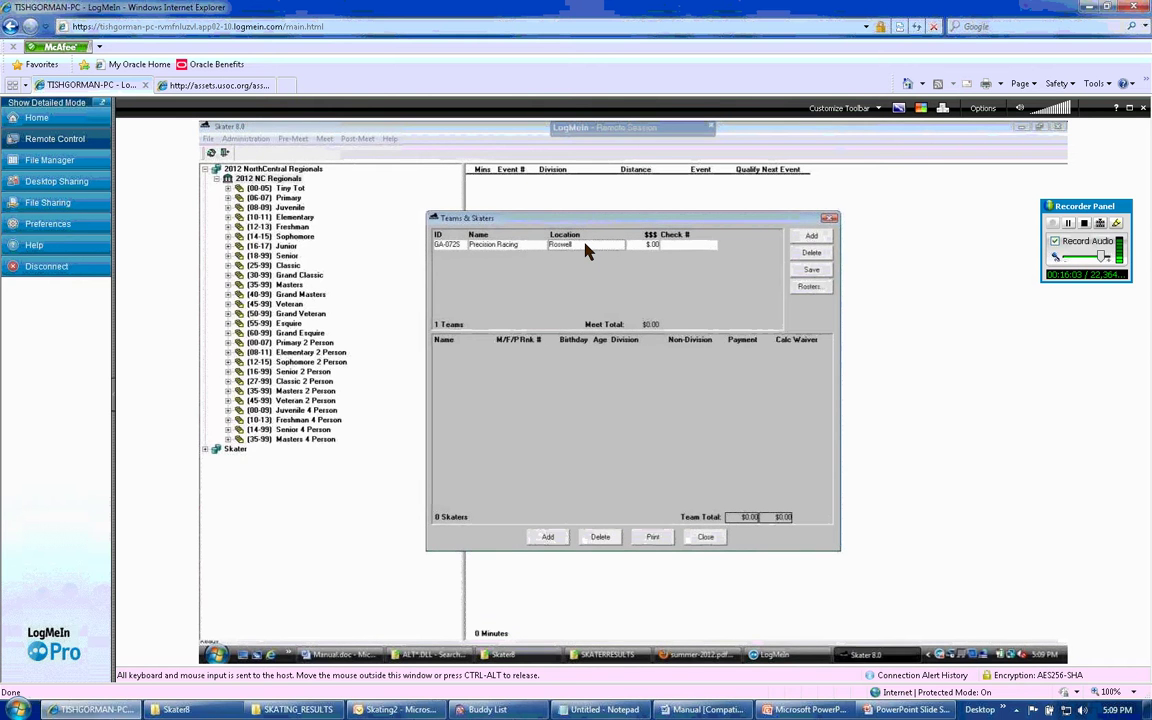
type(",")
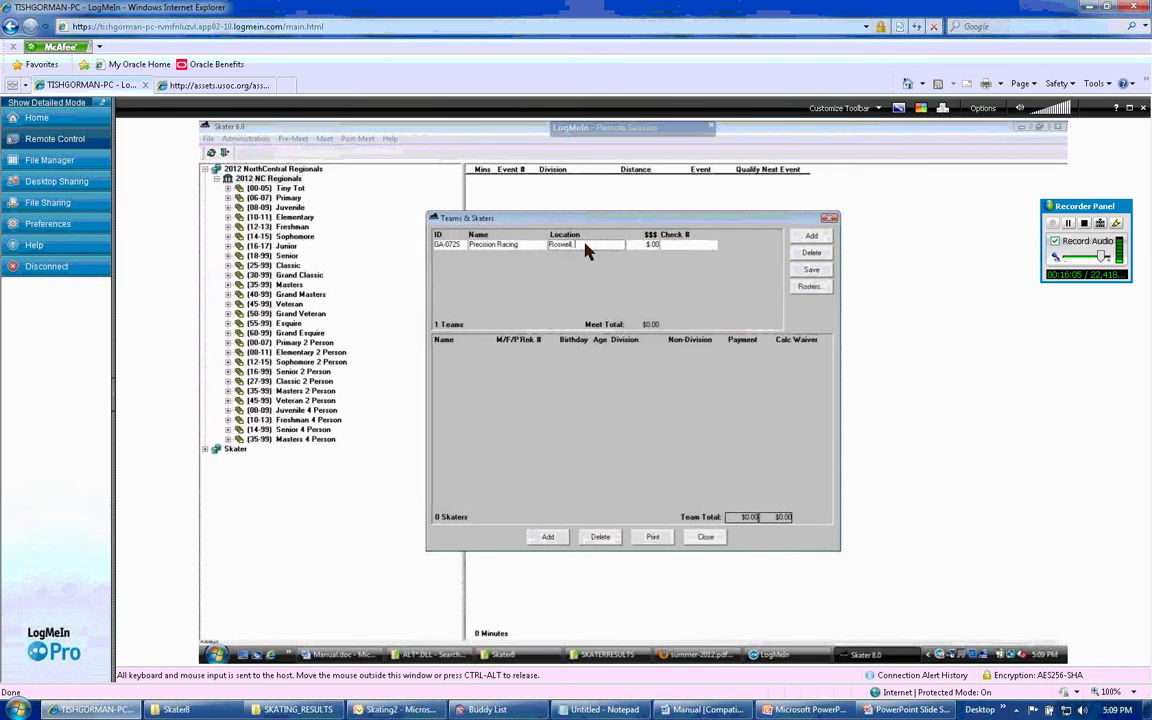
type(" GA")
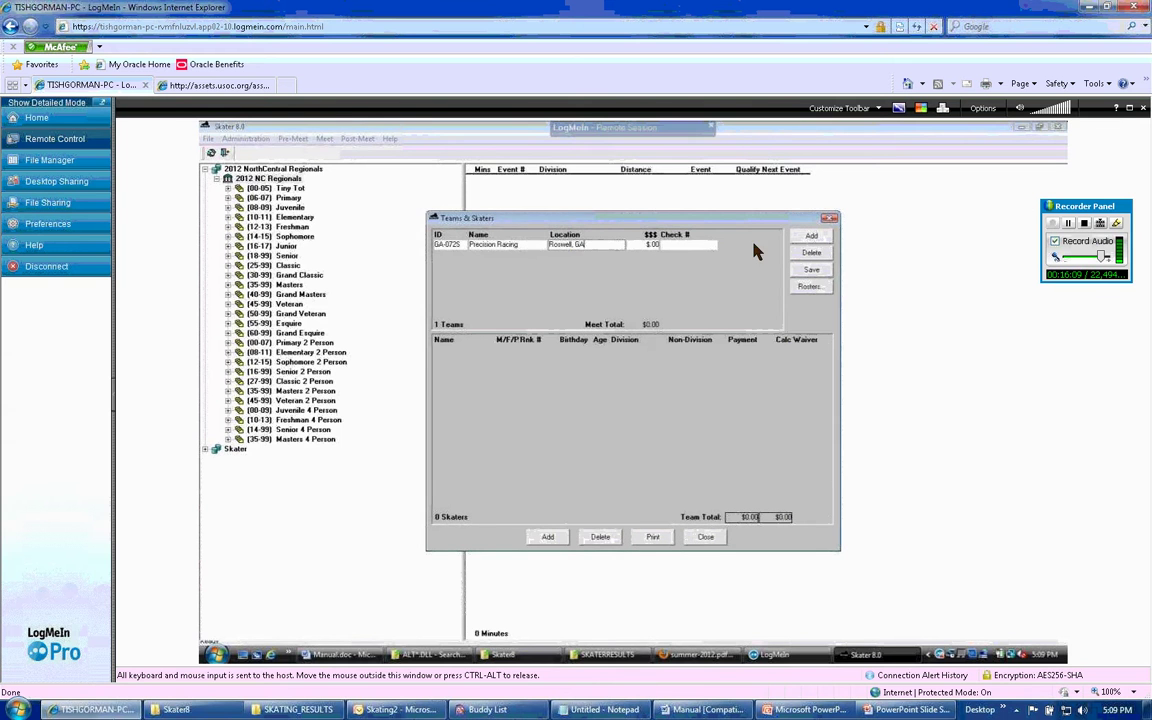
Add two teams with IDs NC-0015 and TX-2605
left_click(812, 238)
type("NC-0")
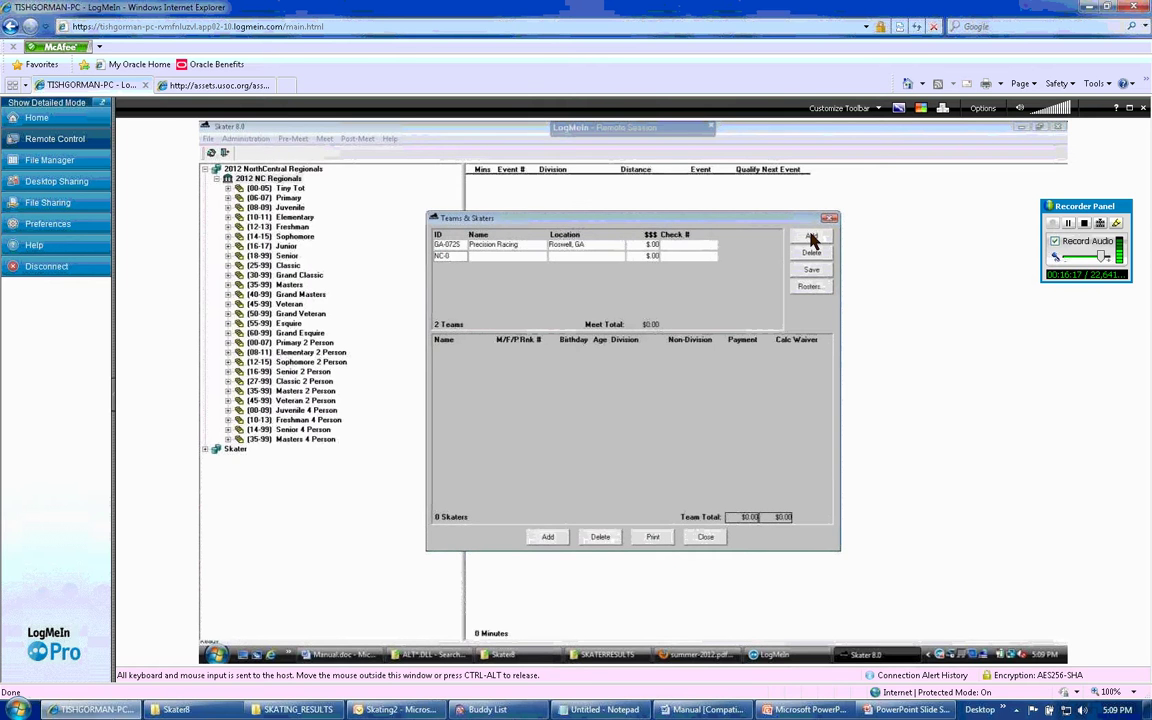
type("01")
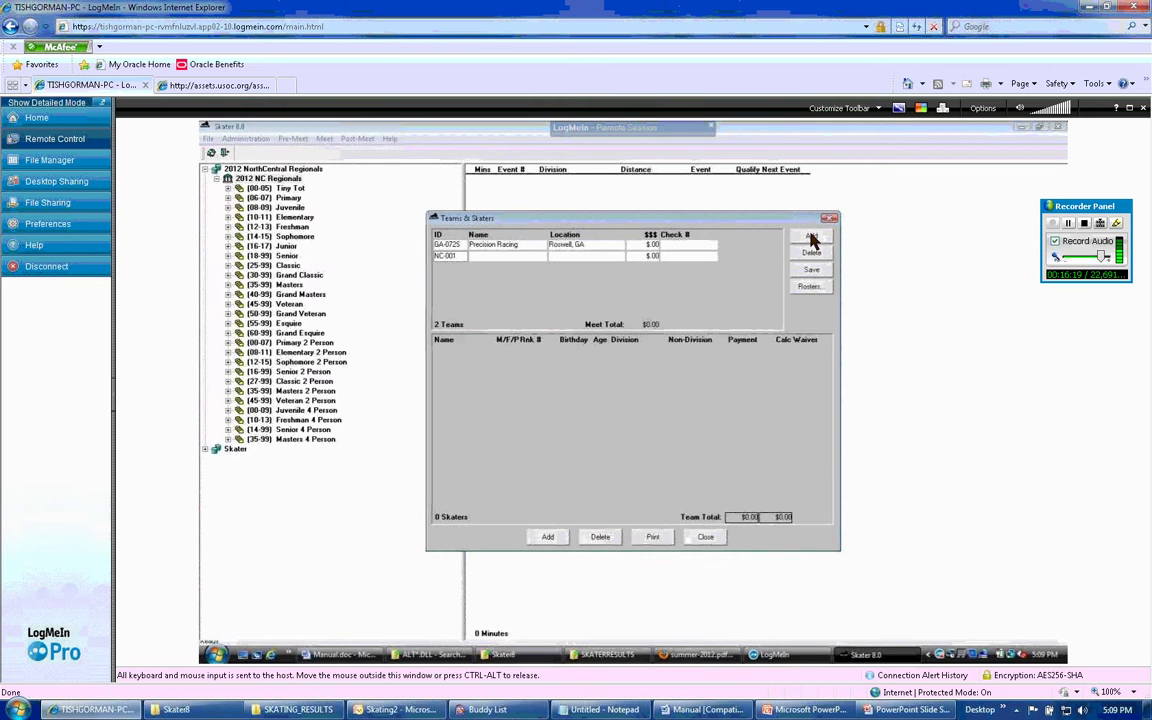
type("5")
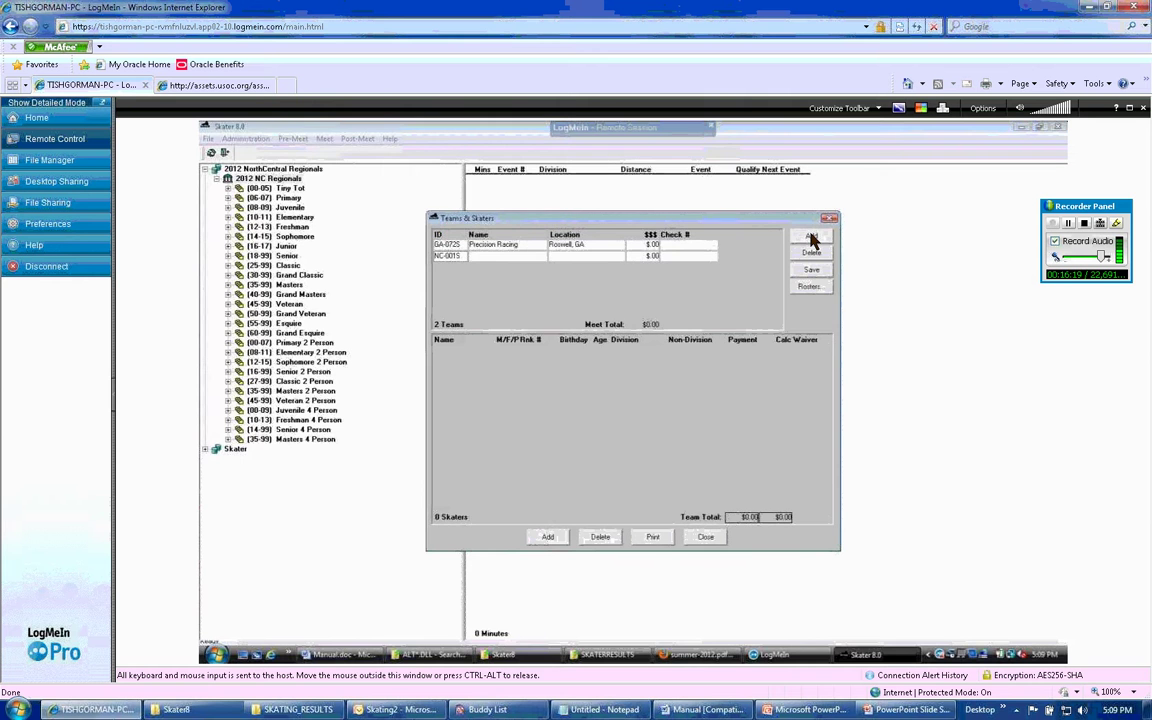
left_click(811, 237)
type("TX")
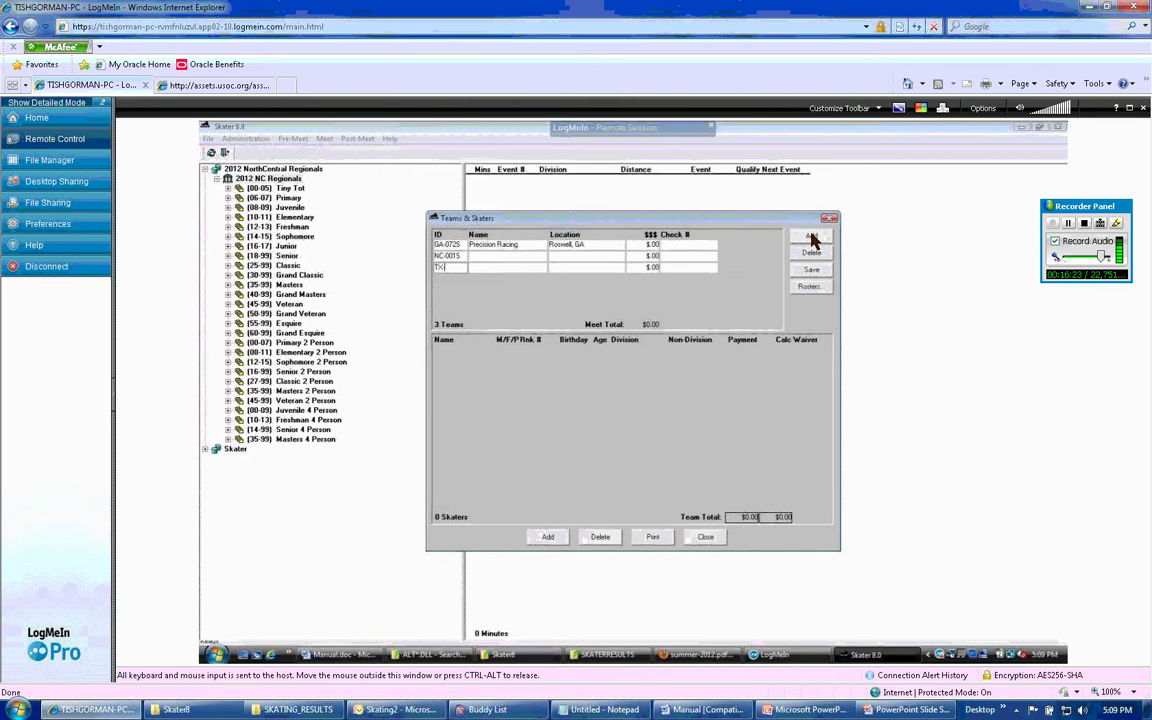
type("-2605")
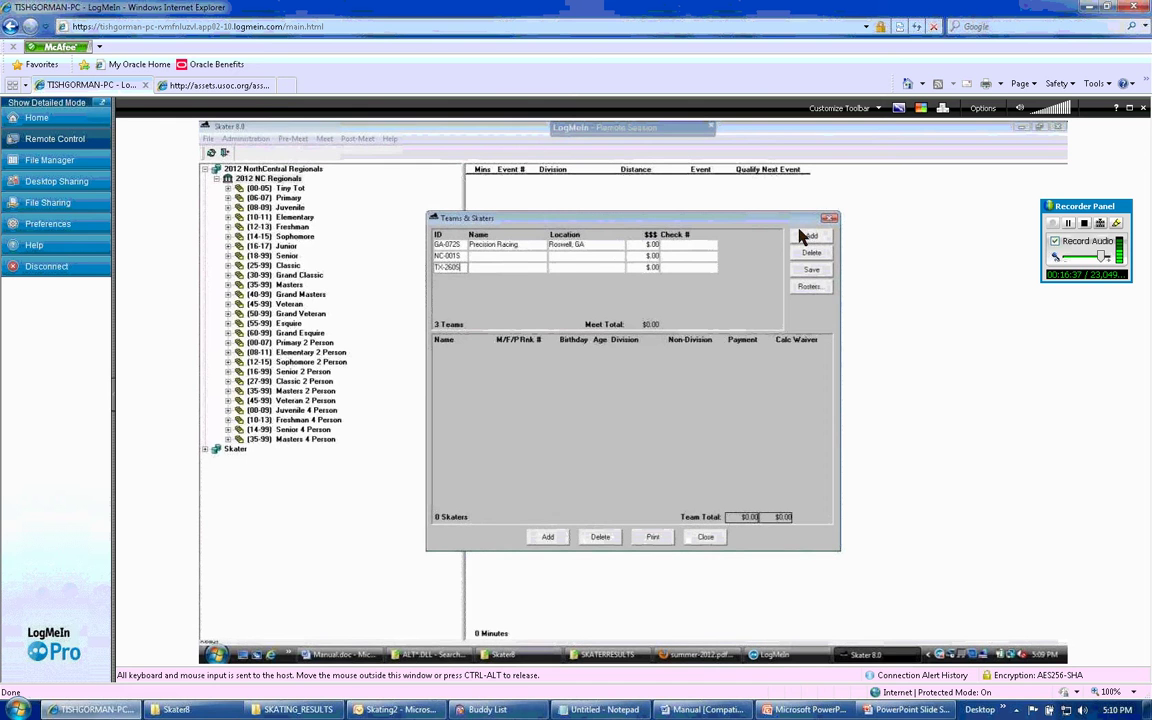
Name team NC-0015 High Point Speed, replacing the all-caps entry
left_click(498, 256)
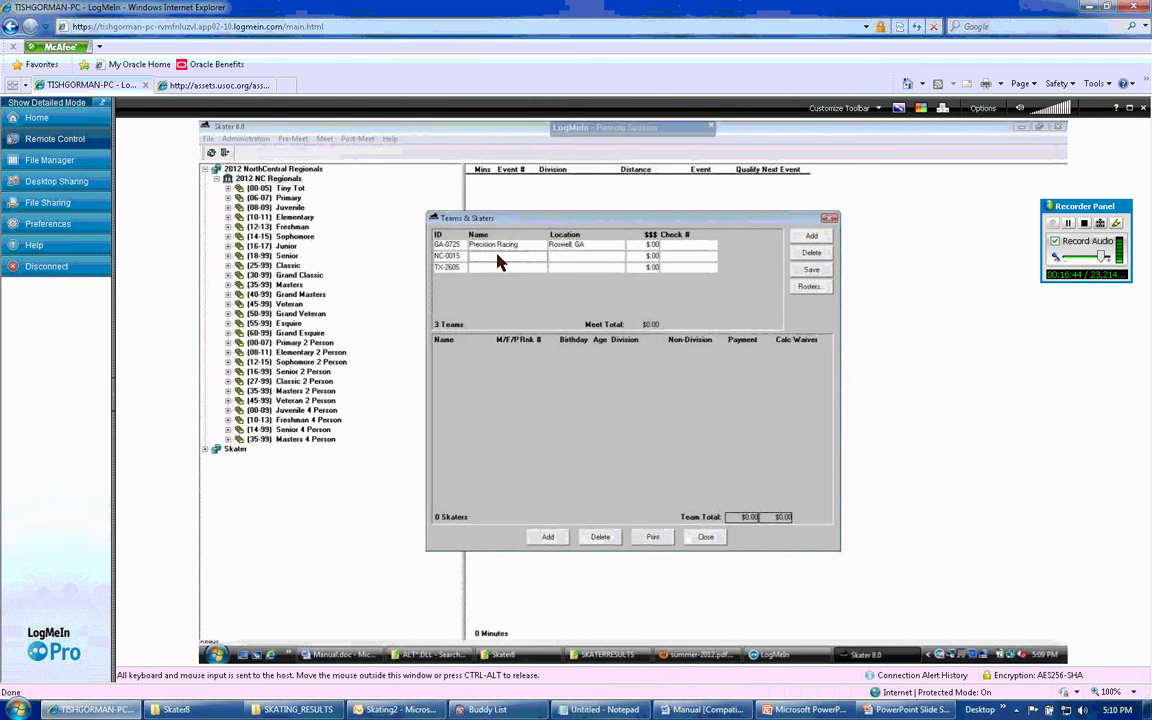
type("HIGH POINT SPEED")
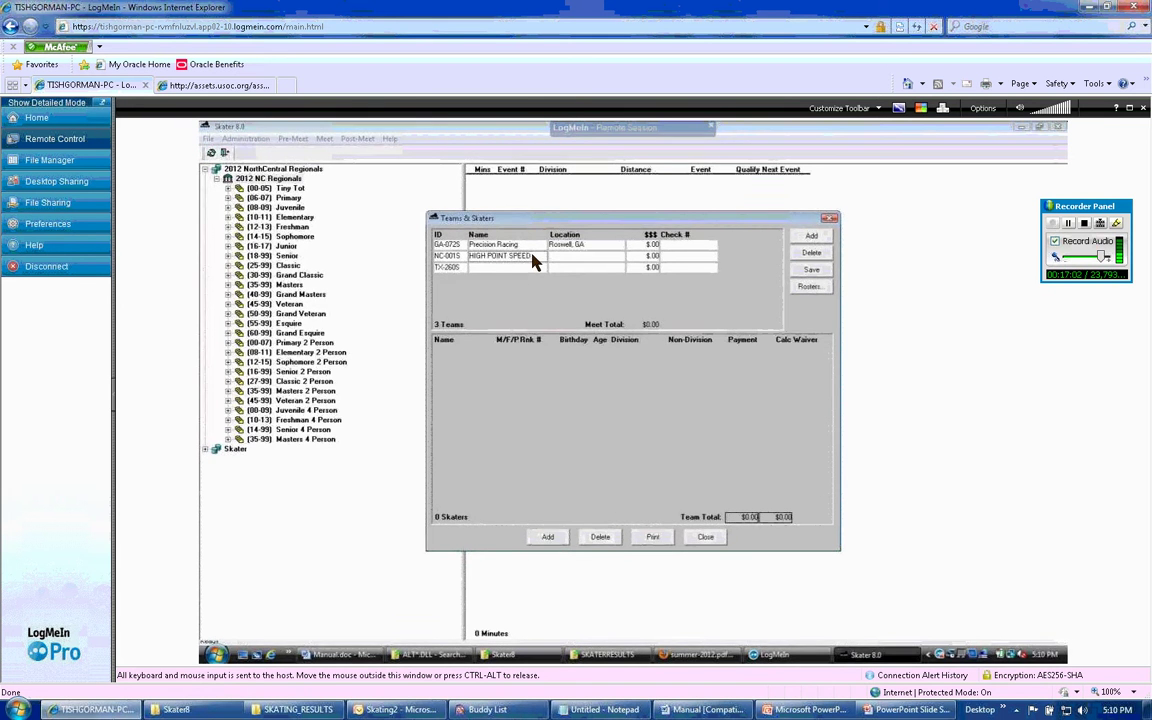
left_click_drag(532, 256, 469, 256)
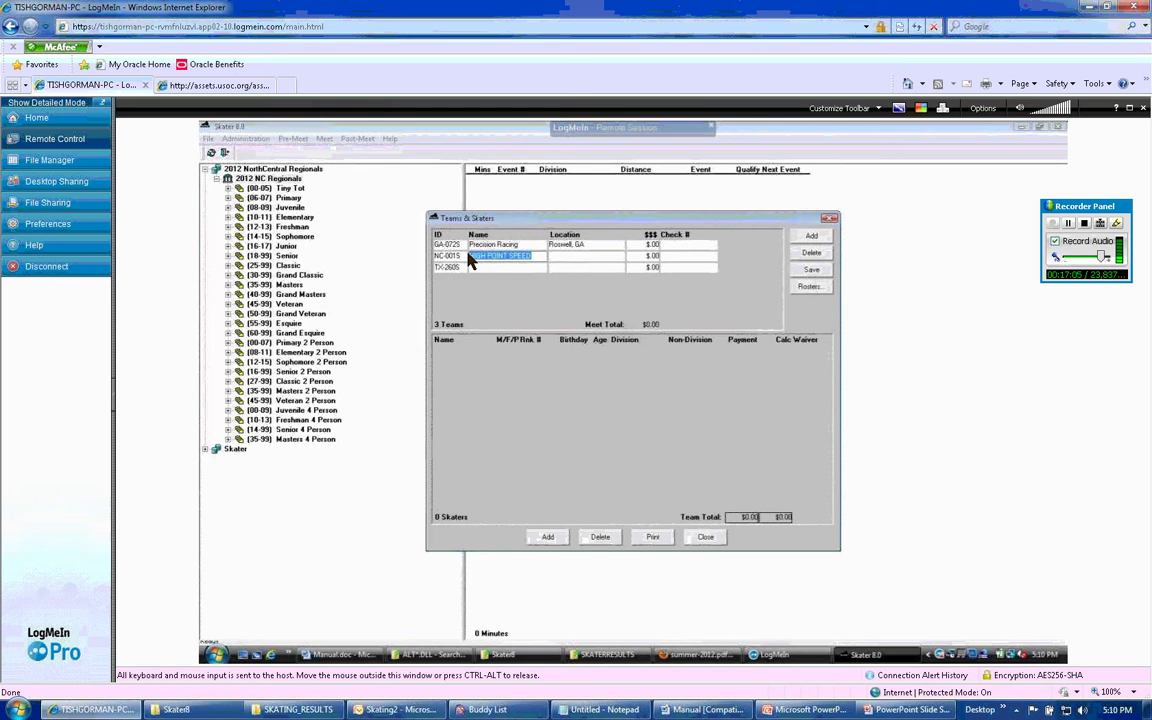
type("HG")
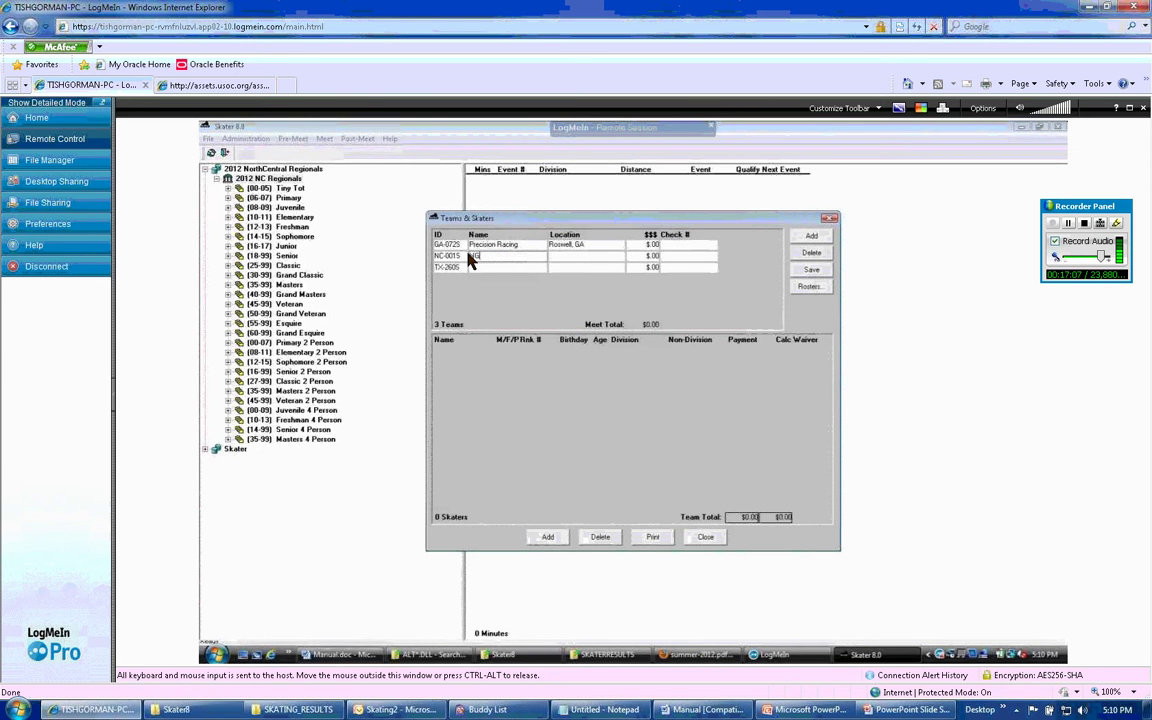
type("h Point ")
type("Speed")
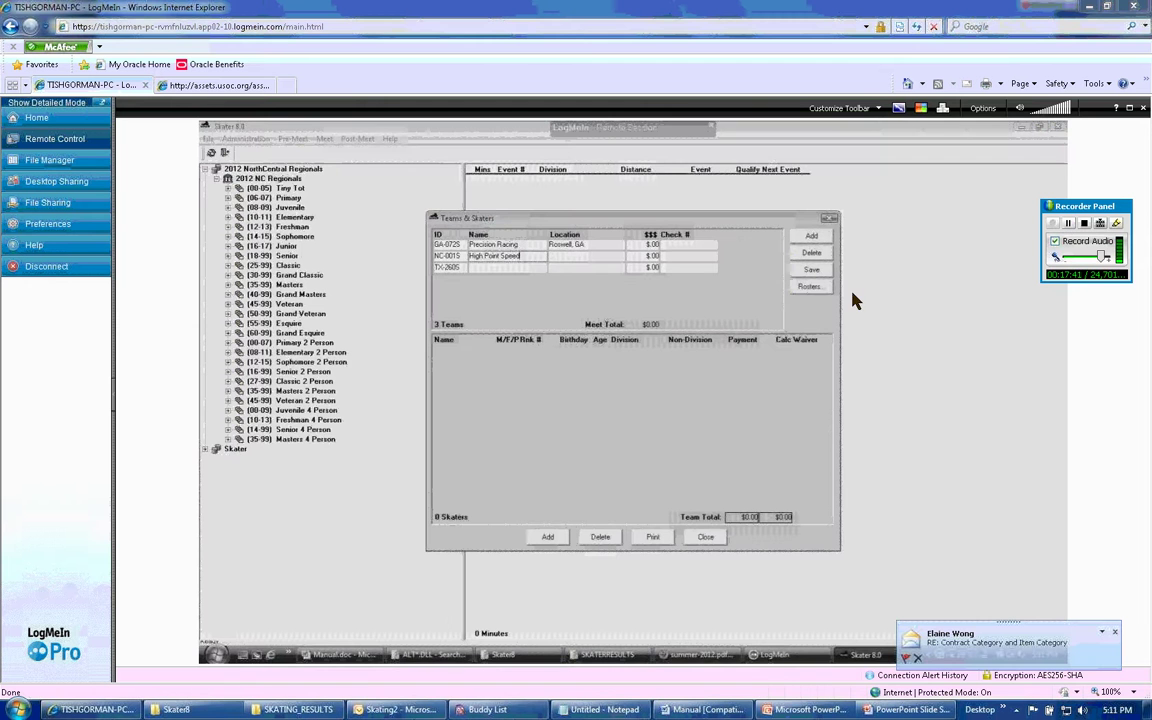
Add team UN-0005, entering Unattached as both its name and location
left_click(815, 238)
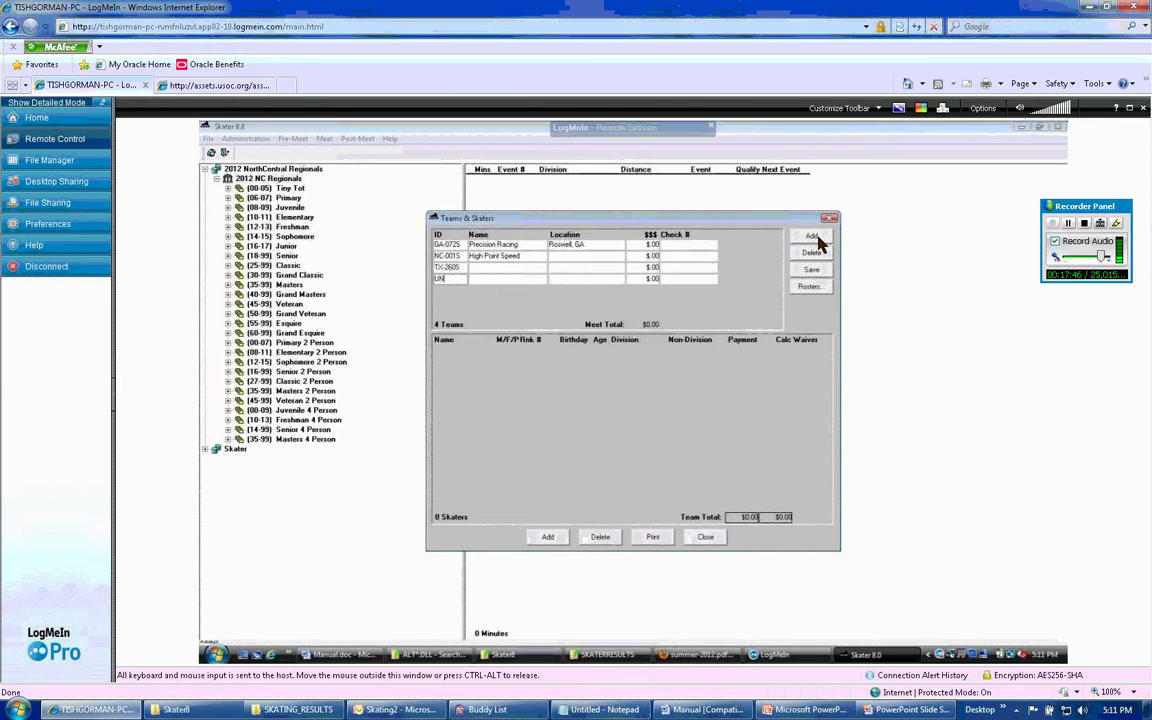
type("UN-0005")
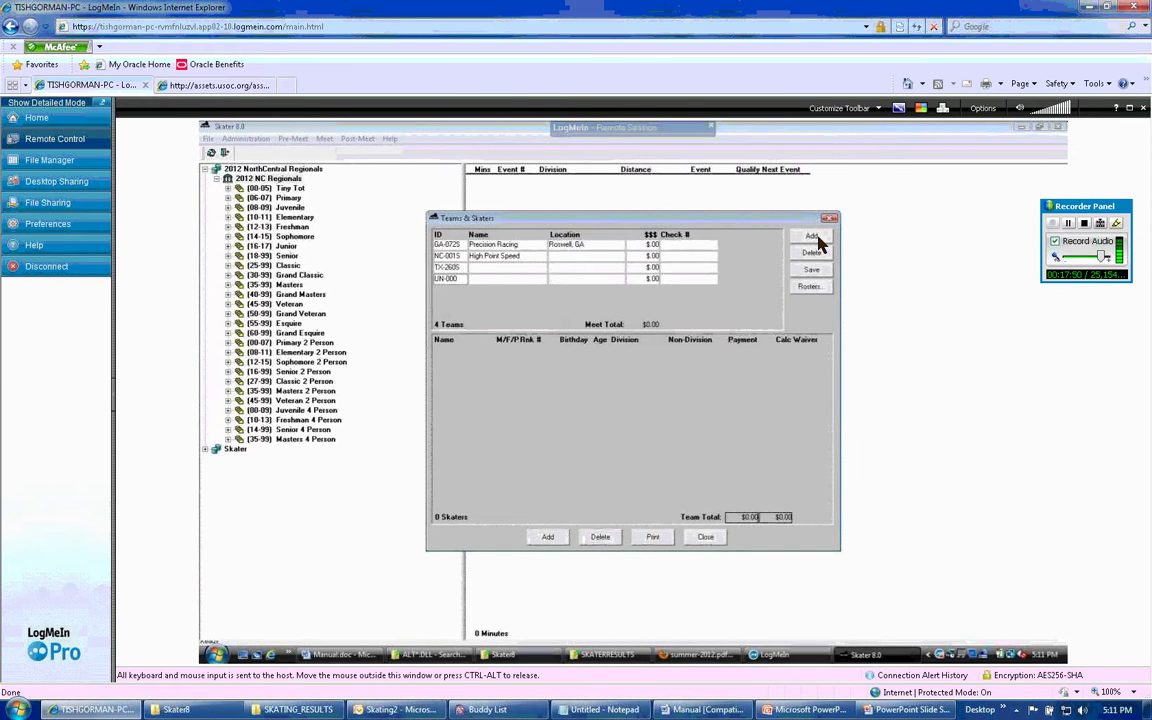
key("Tab")
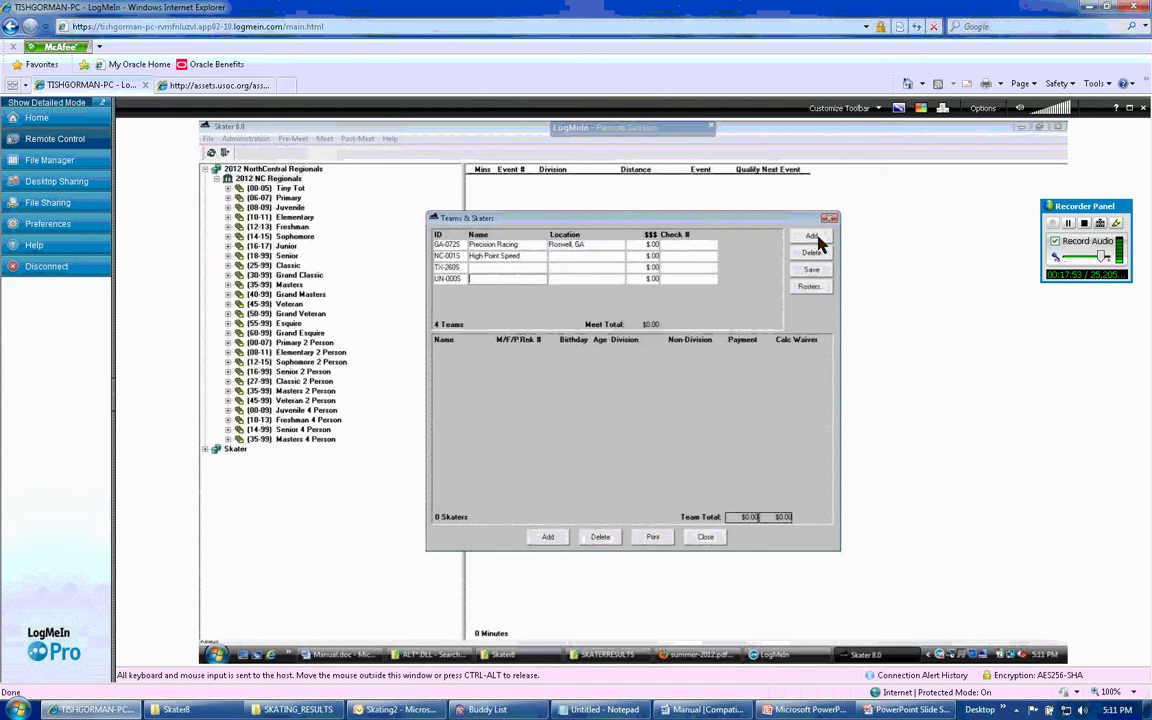
type("Unattached")
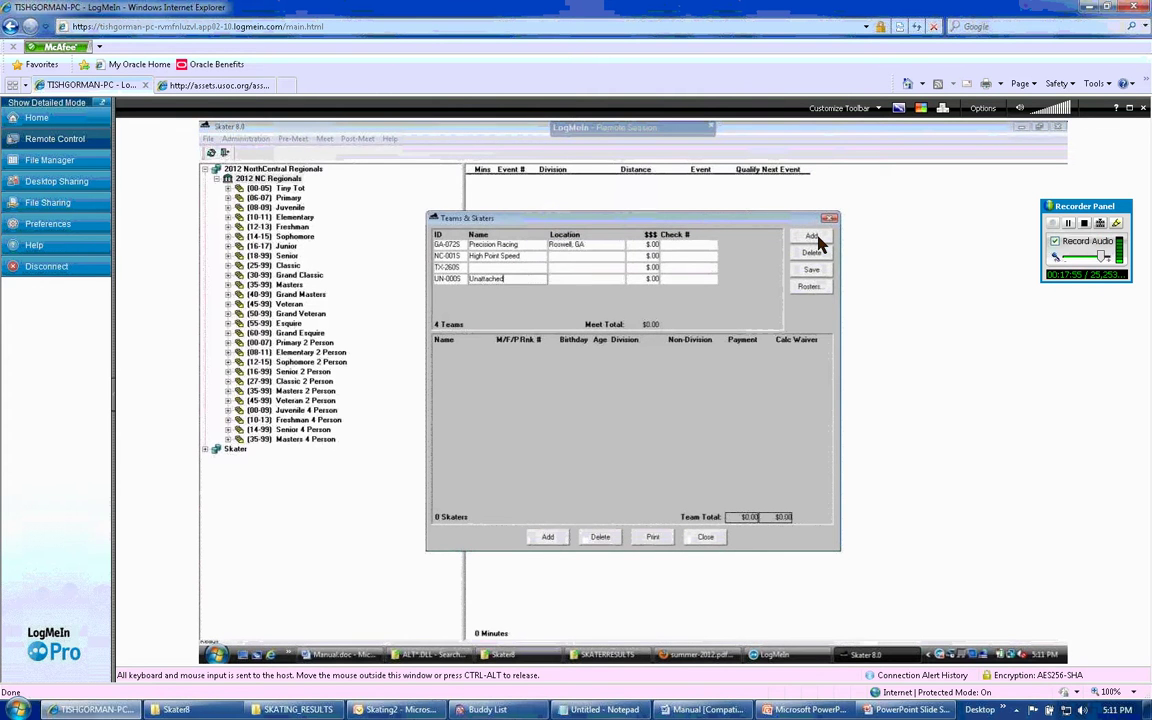
key("Tab")
type("Unattached")
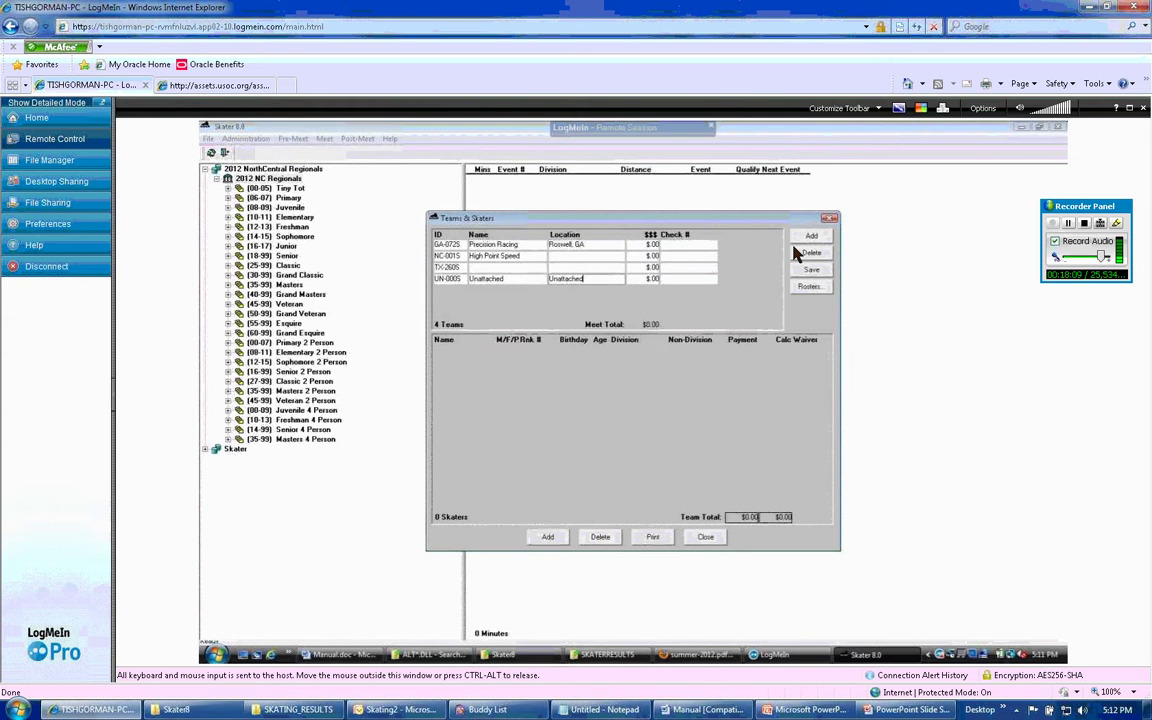
left_click(545, 538)
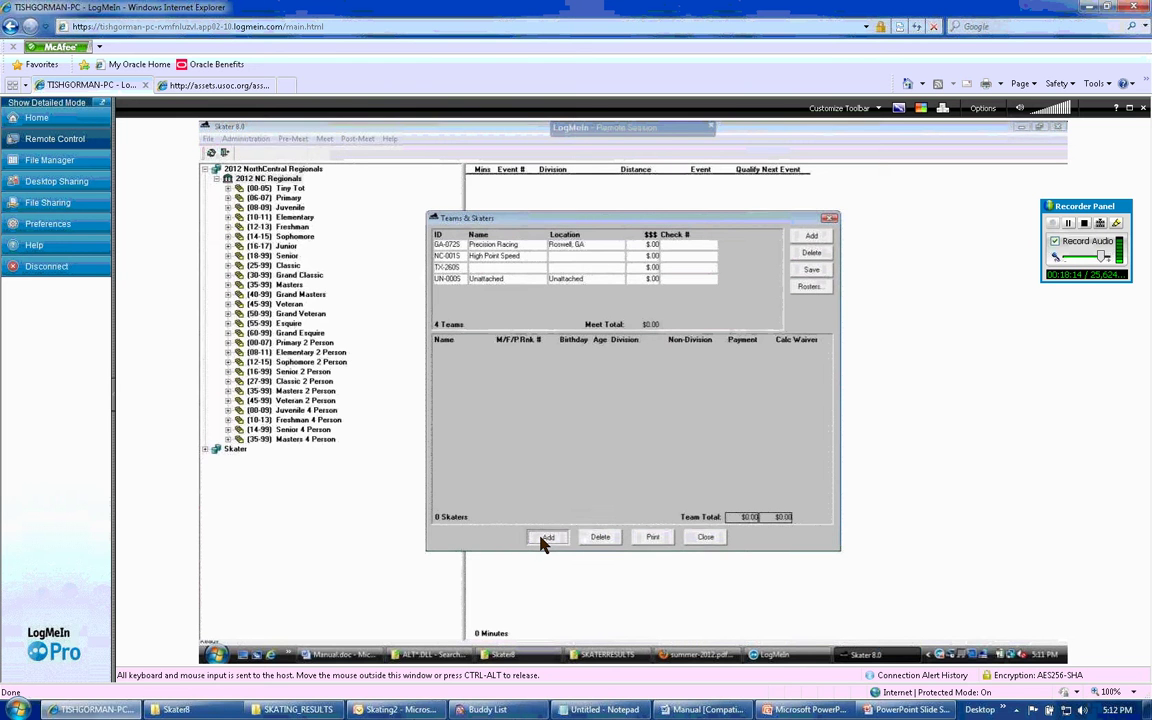
left_click(545, 538)
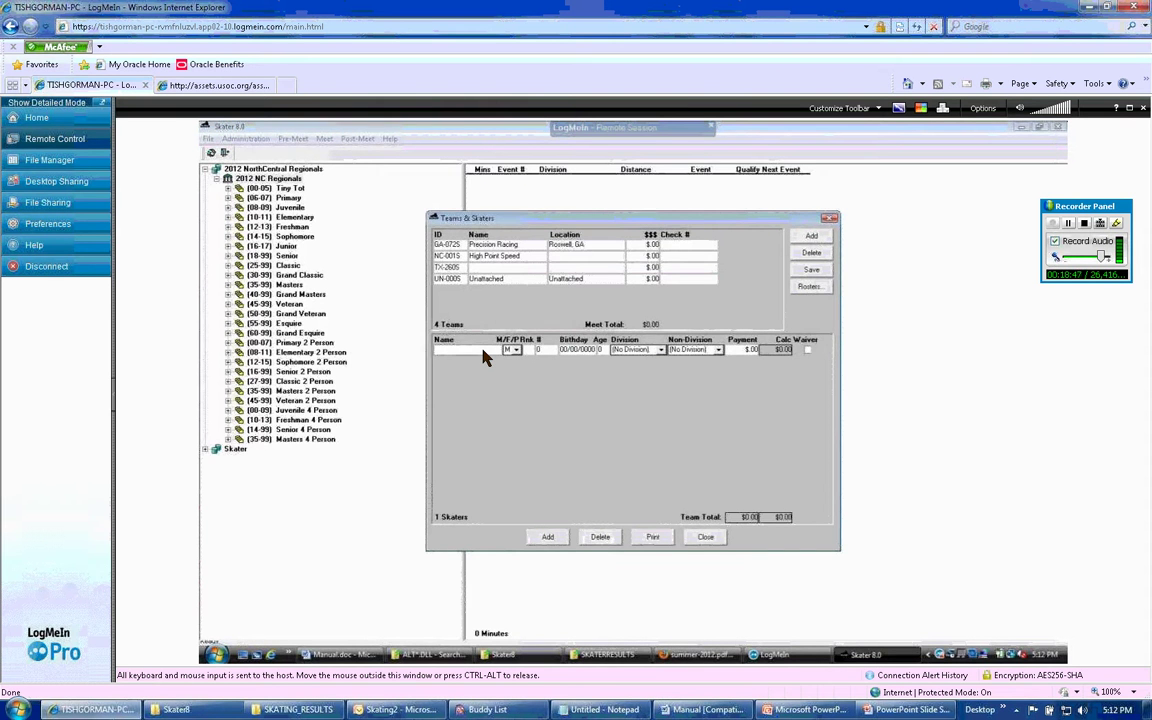
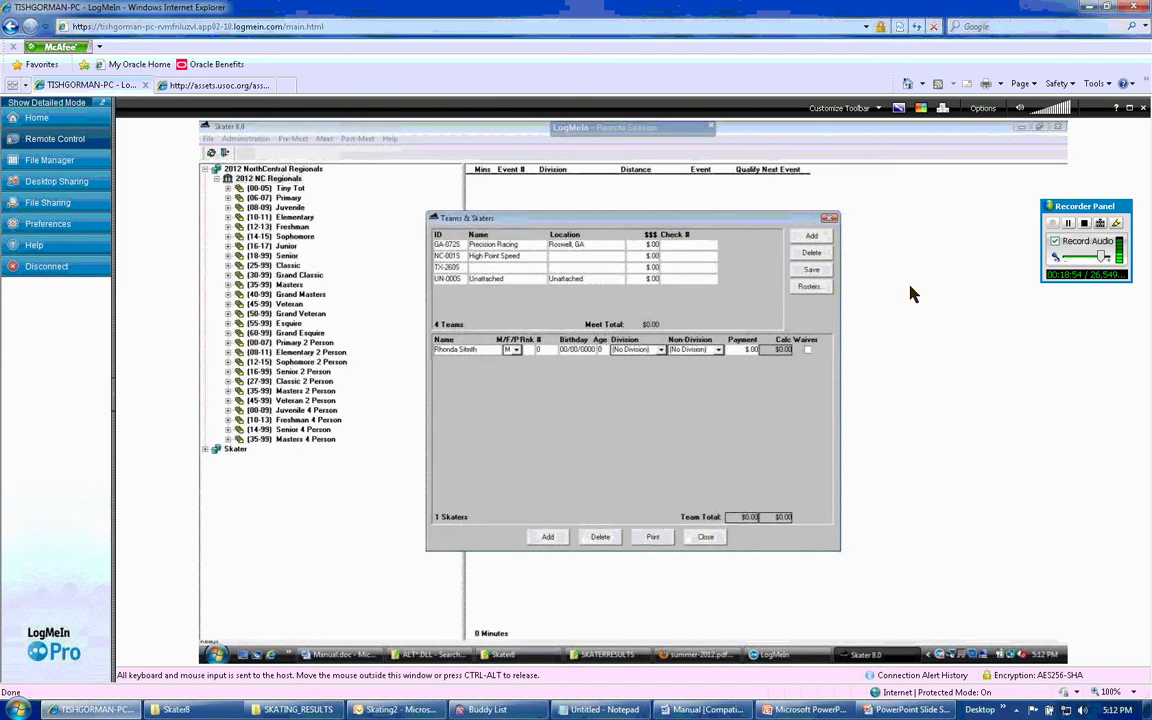
left_click(1068, 222)
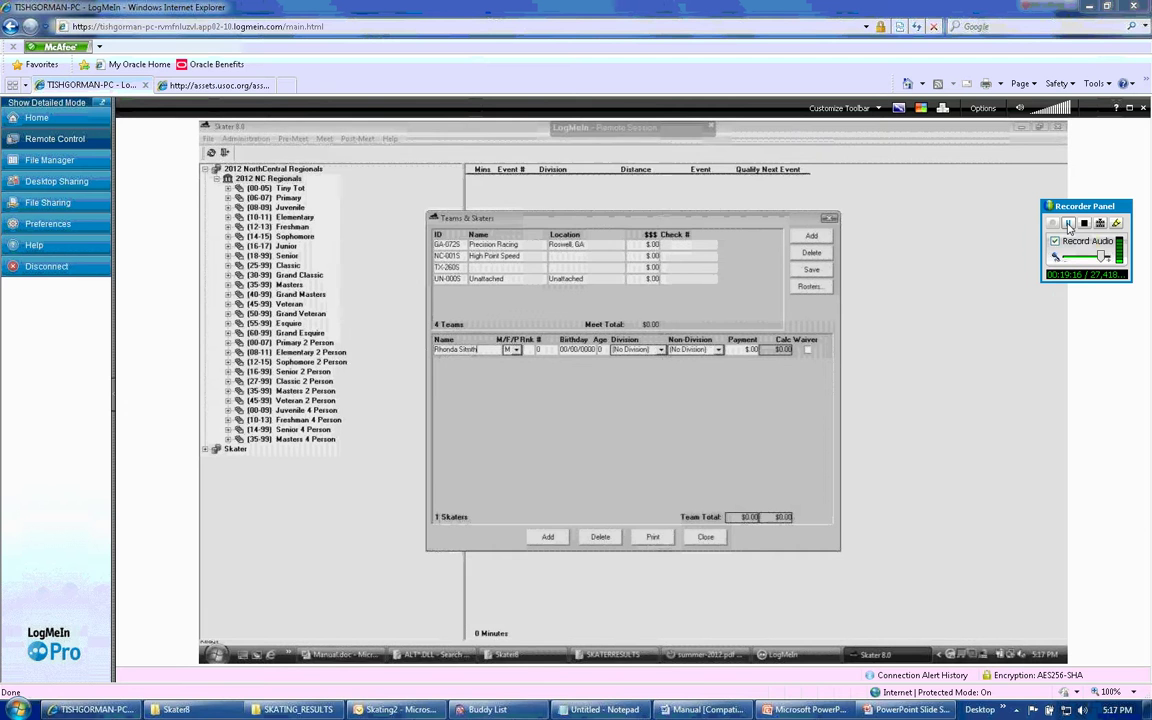
left_click(487, 357)
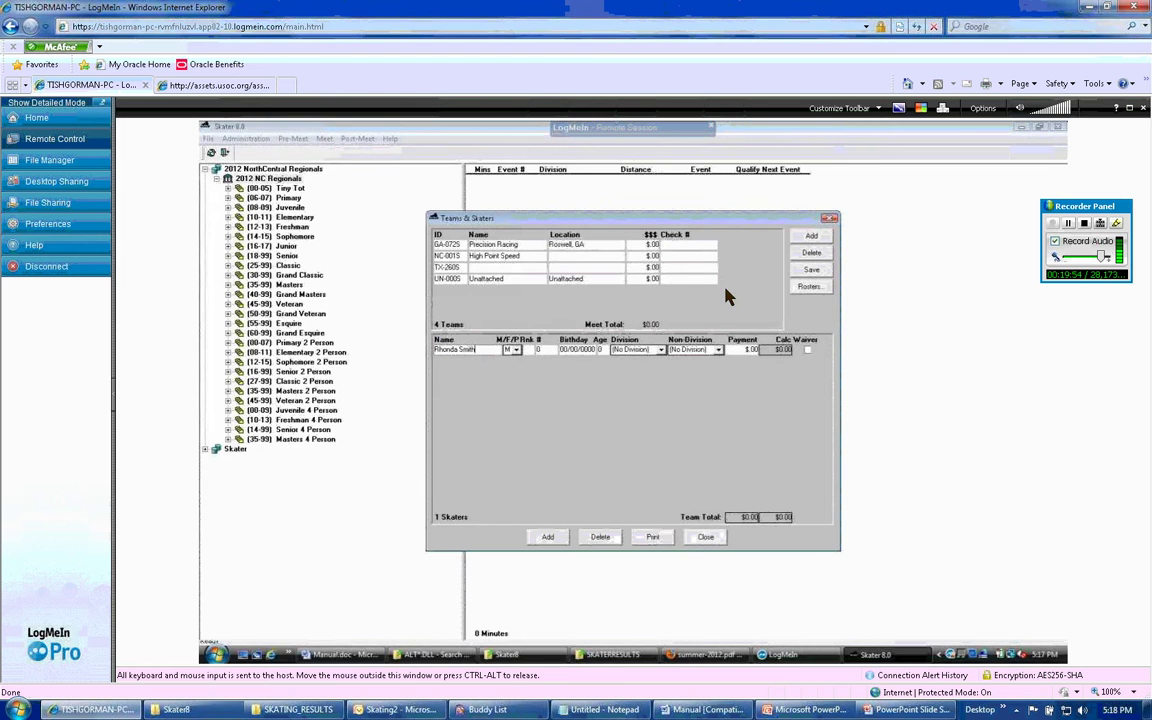
left_click(1068, 224)
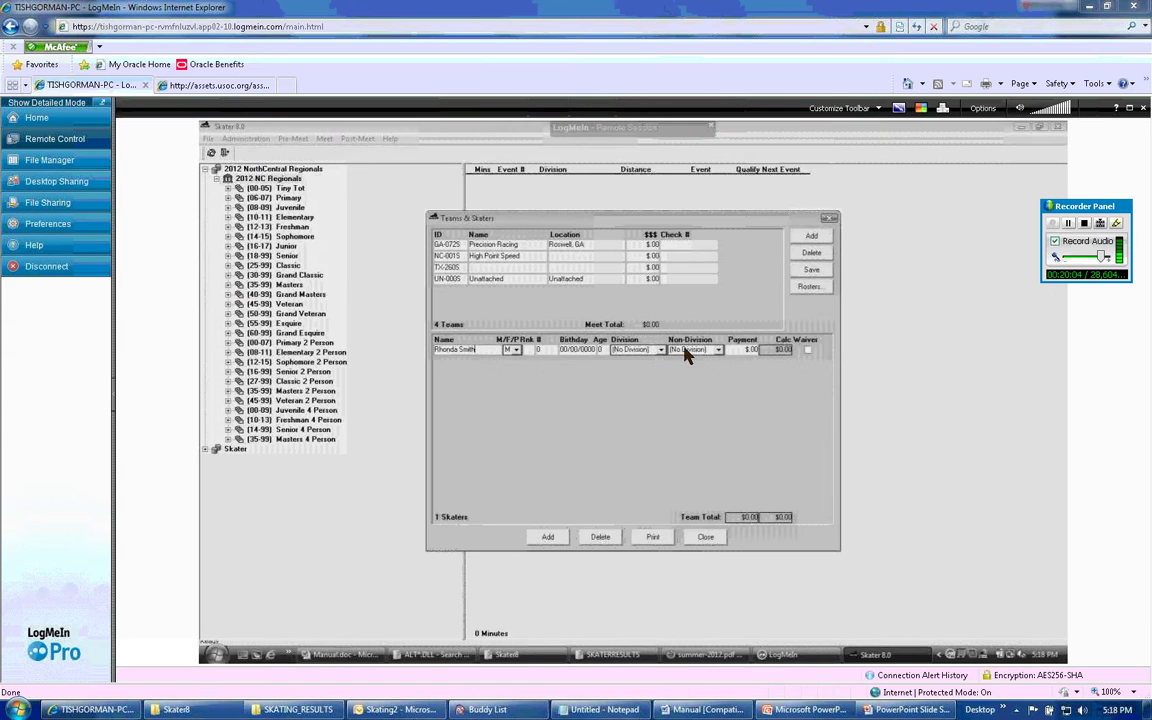
left_click(643, 352)
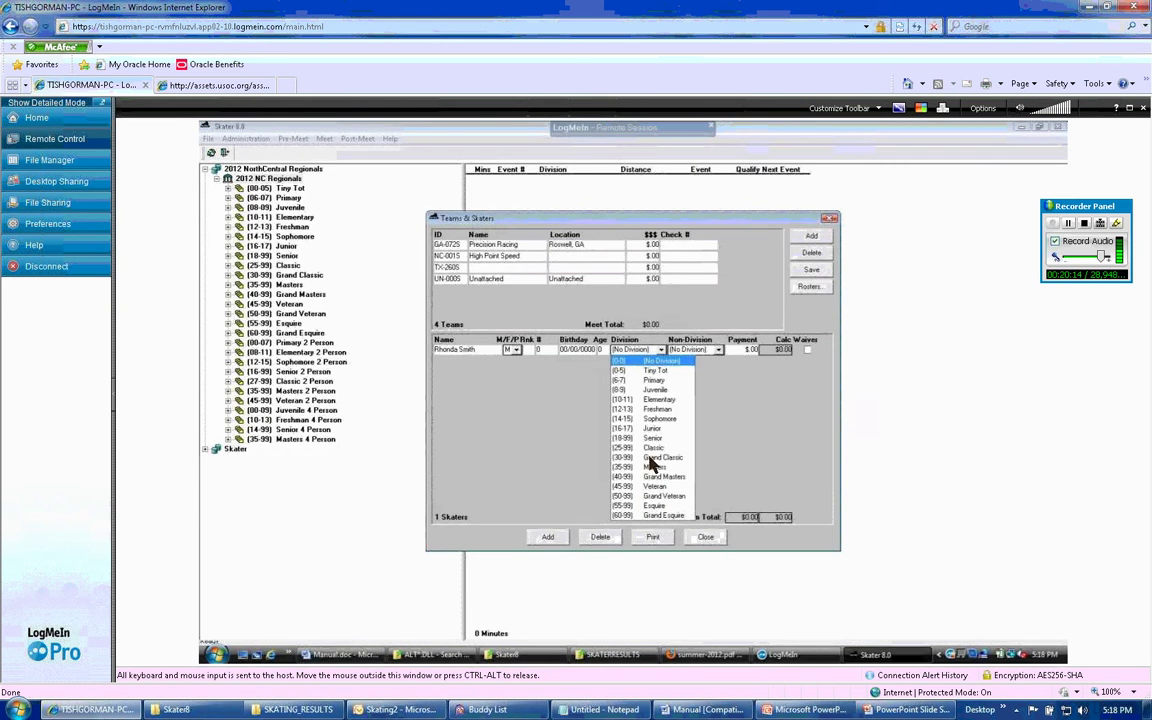
left_click(655, 419)
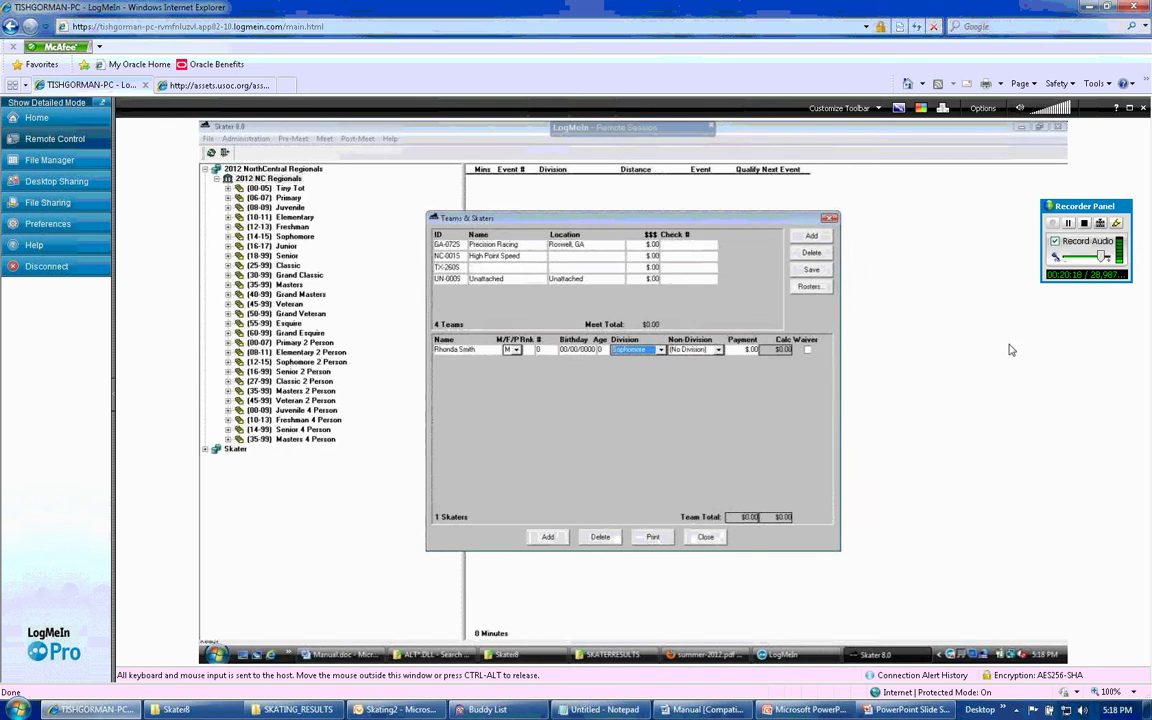
left_click(1067, 223)
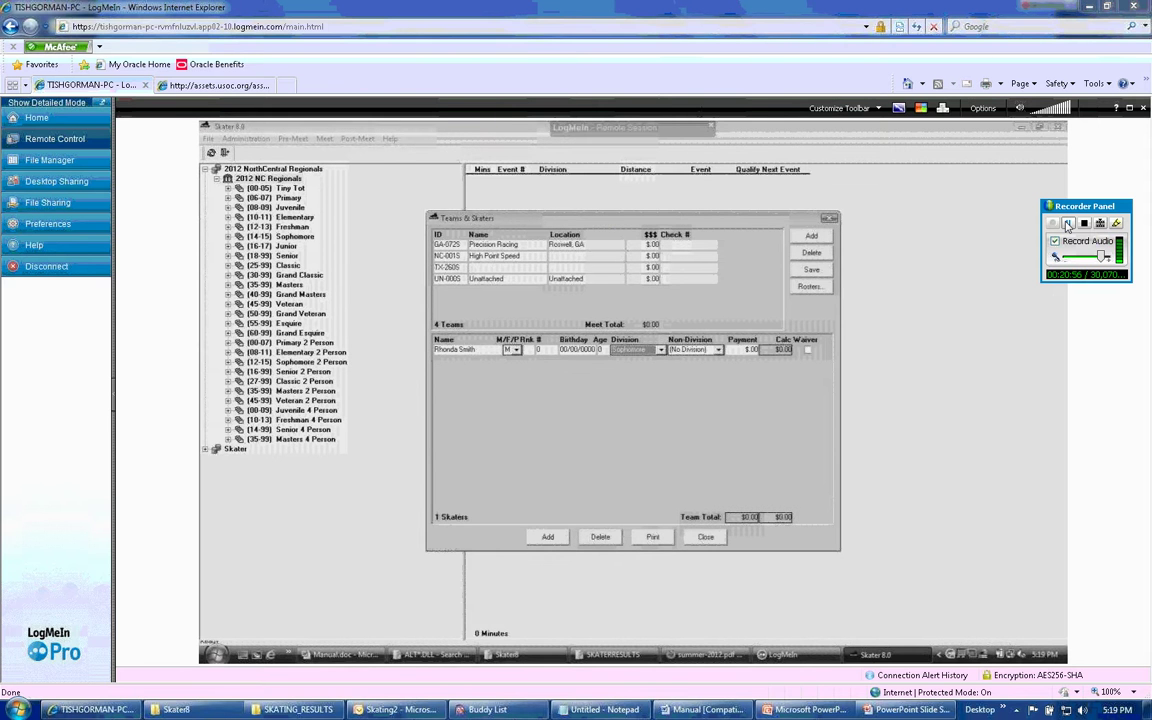
Close the skater roster and confirm Team Points scoring for the Elementary relay division
left_click(813, 269)
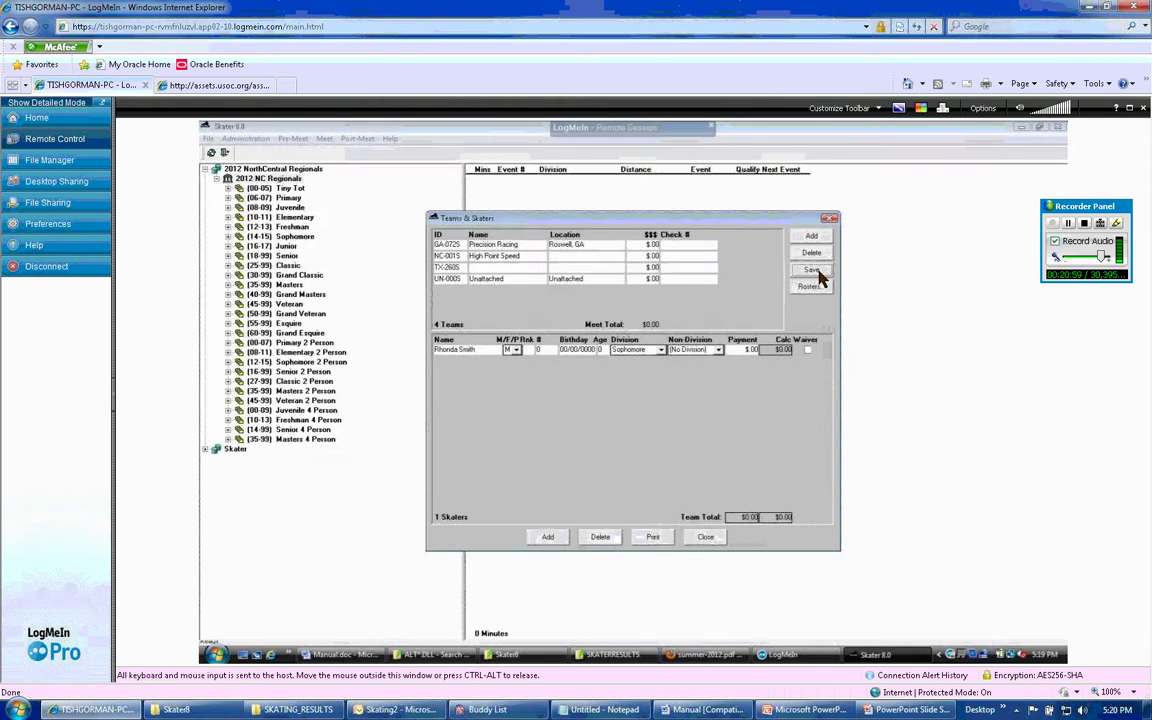
left_click(707, 537)
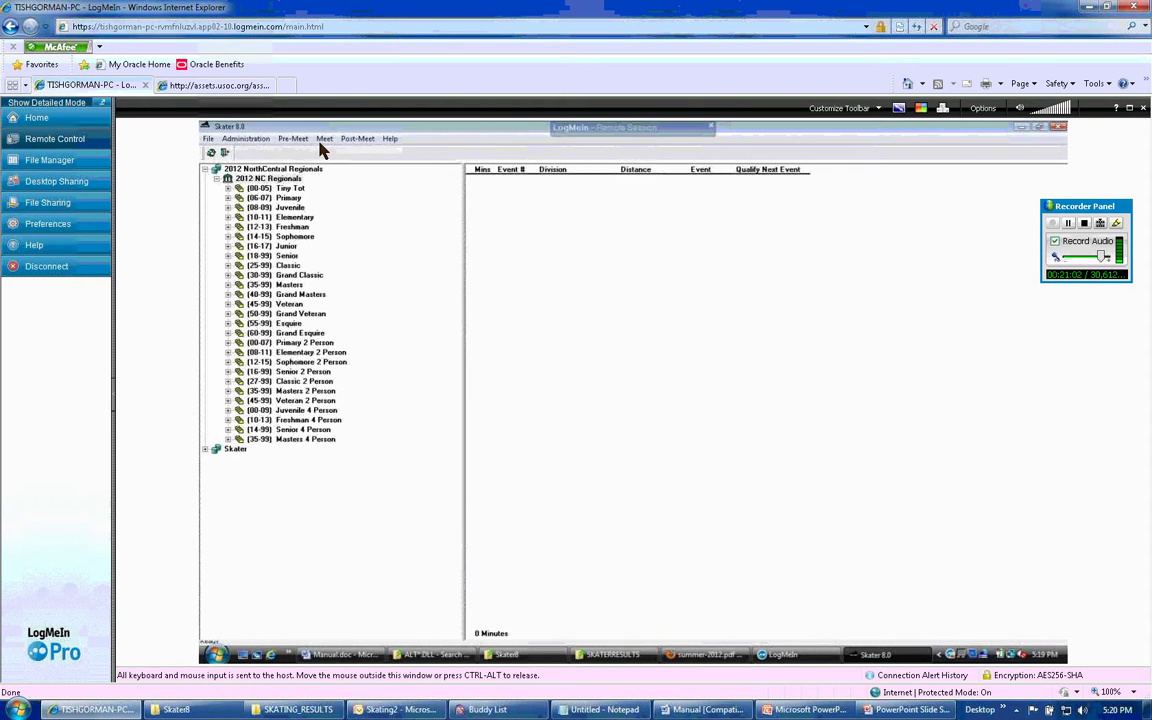
left_click(293, 139)
mouse_move(310, 166)
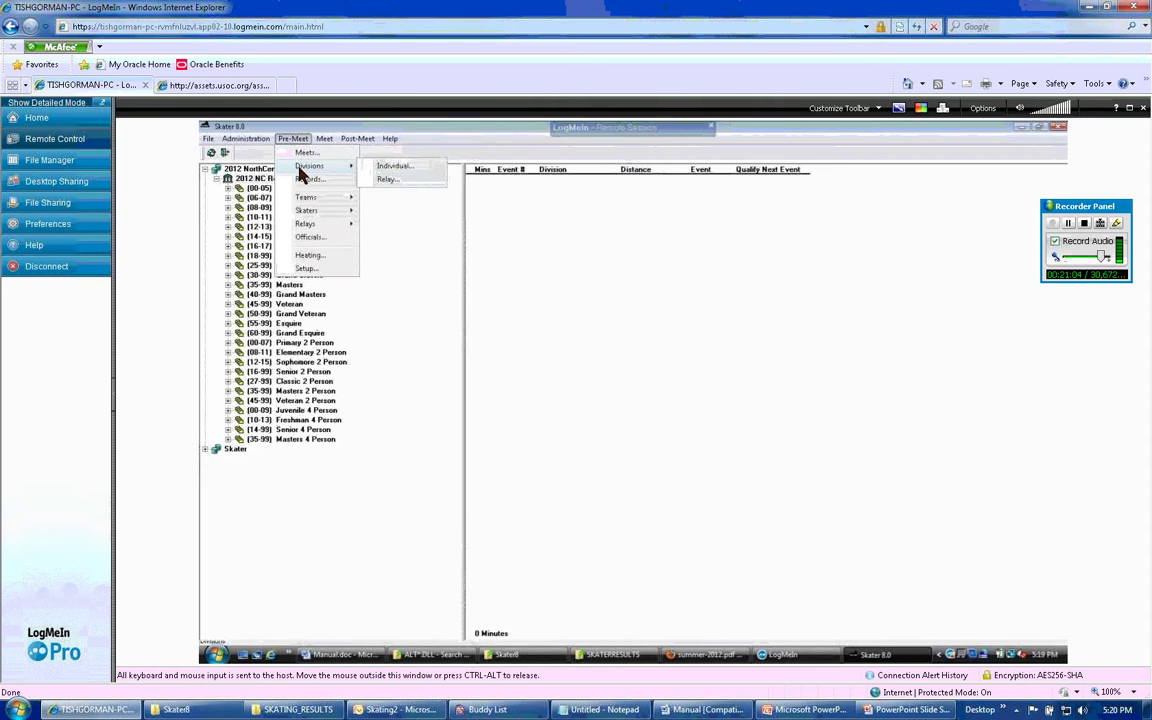
left_click(393, 184)
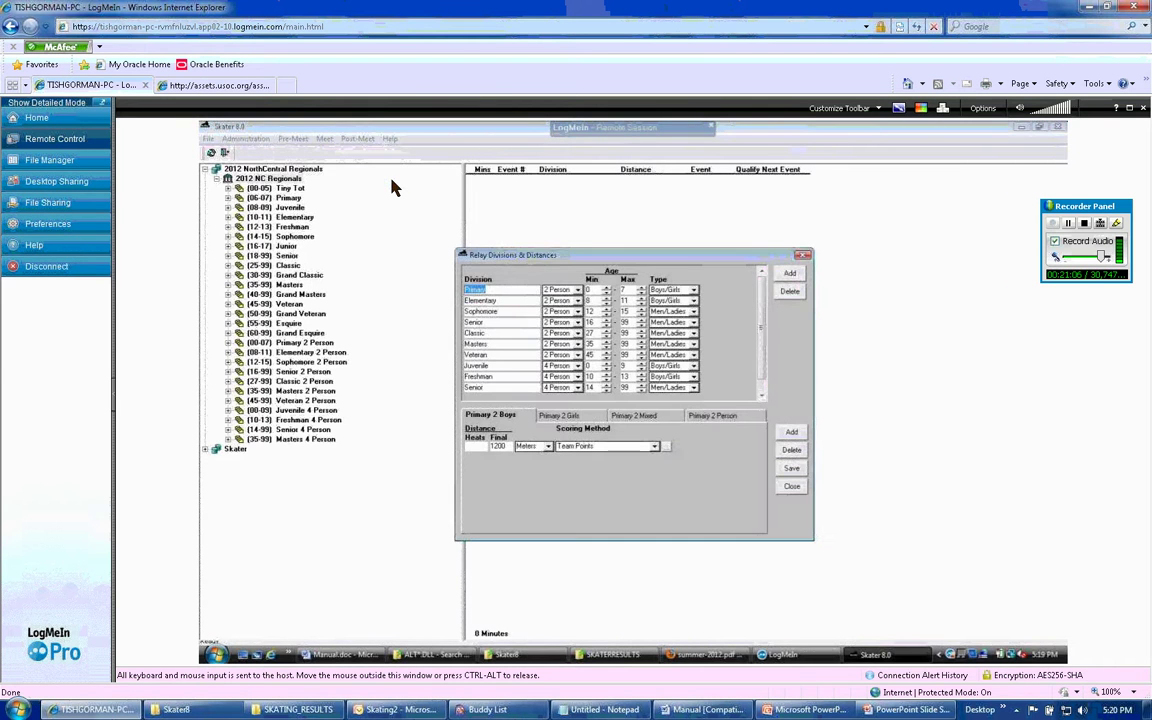
left_click(507, 302)
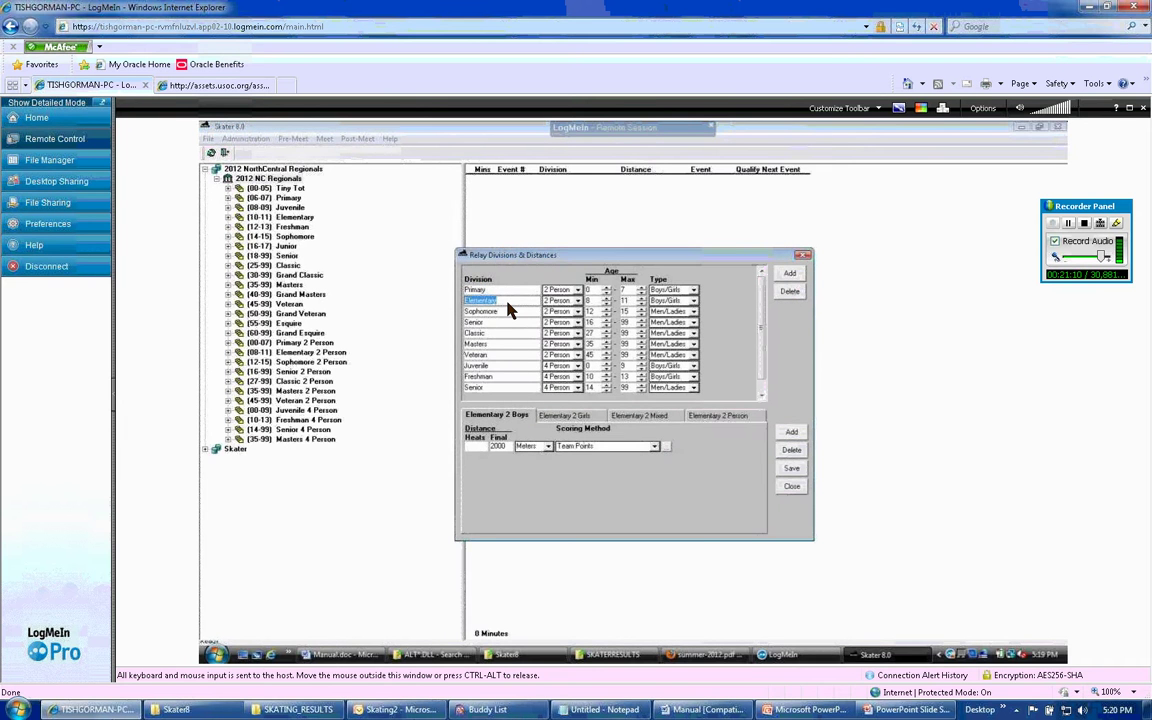
left_click(617, 447)
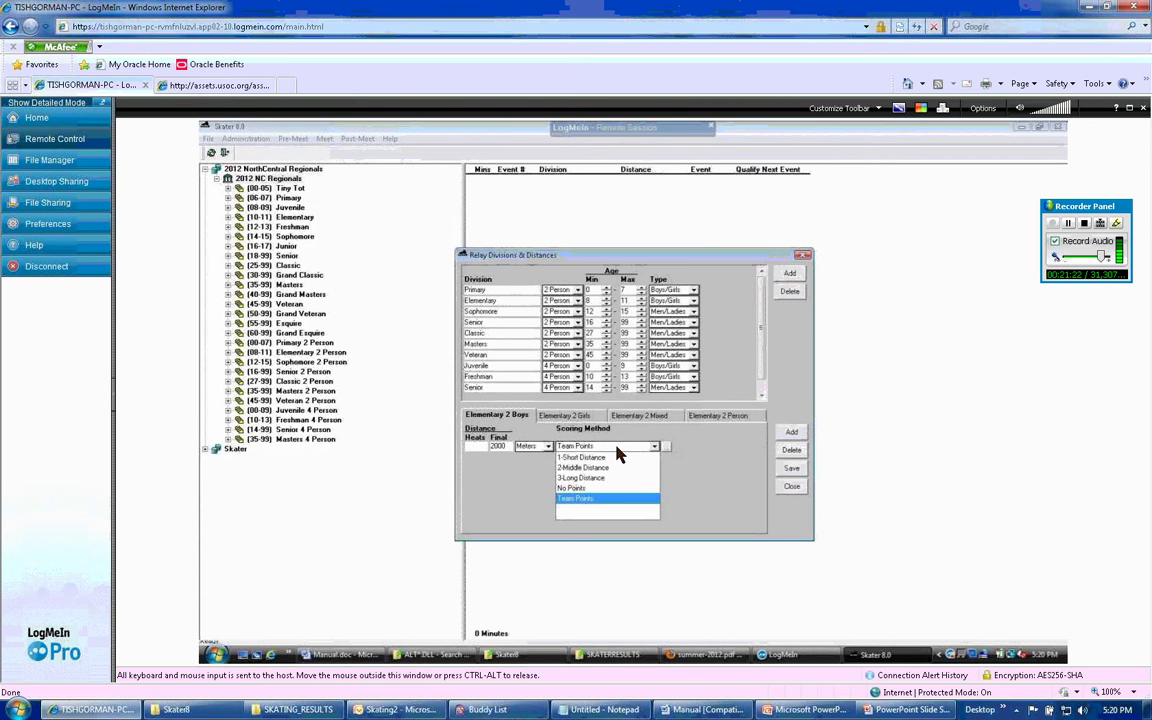
left_click(616, 448)
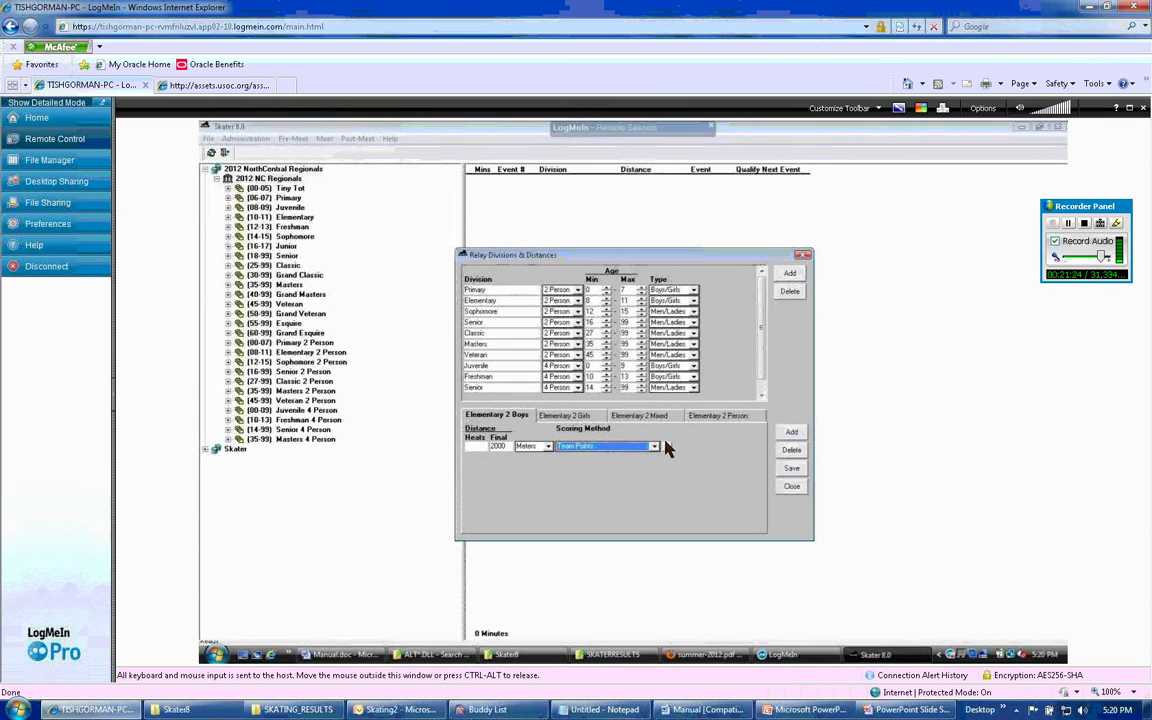
Review the Elementary Team Points place-and-points table, then close the relay divisions setup
double_click(668, 451)
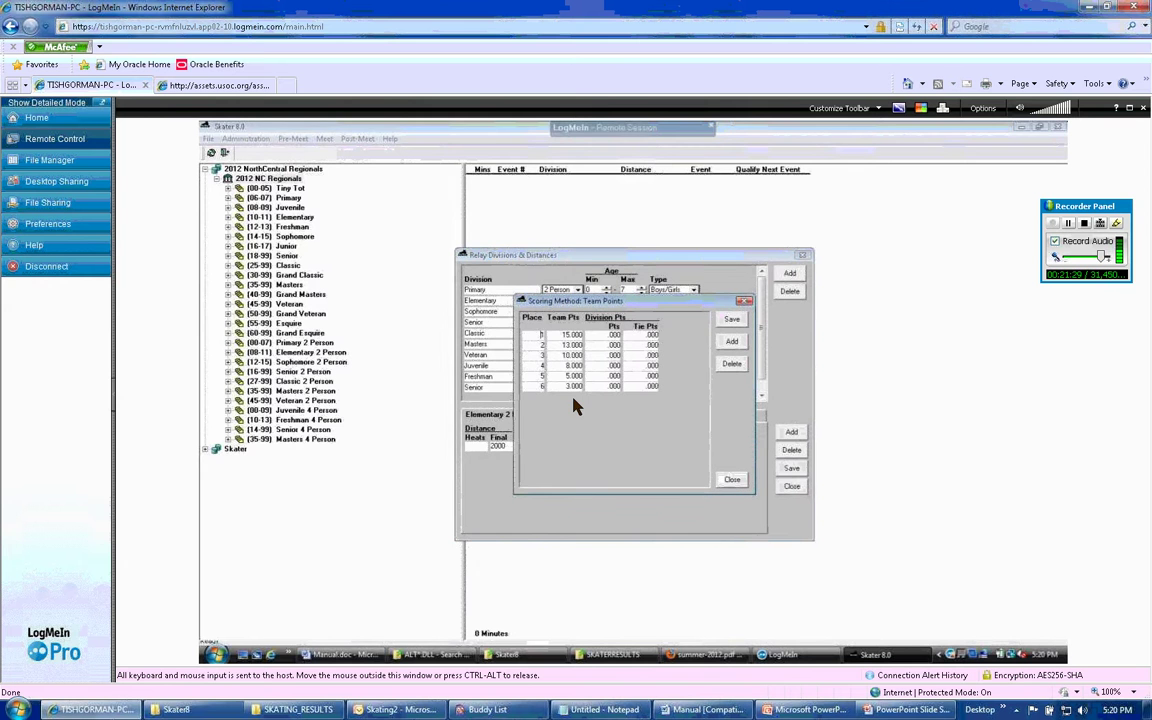
left_click(732, 483)
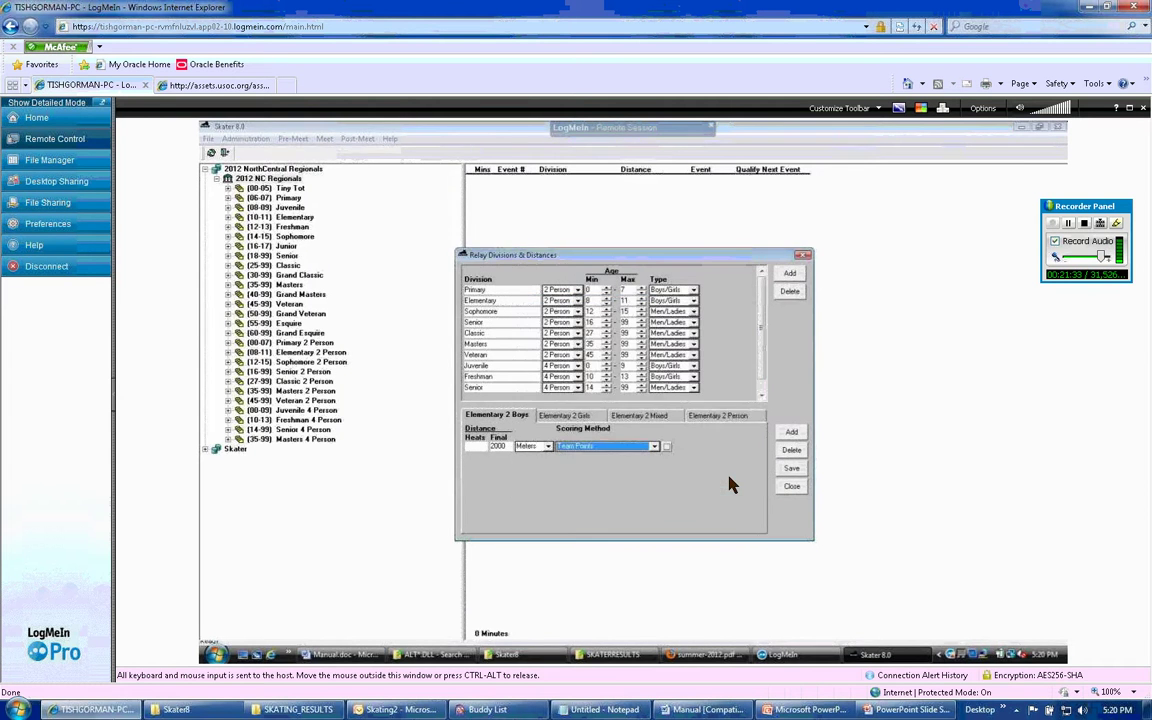
left_click(792, 489)
left_click(293, 138)
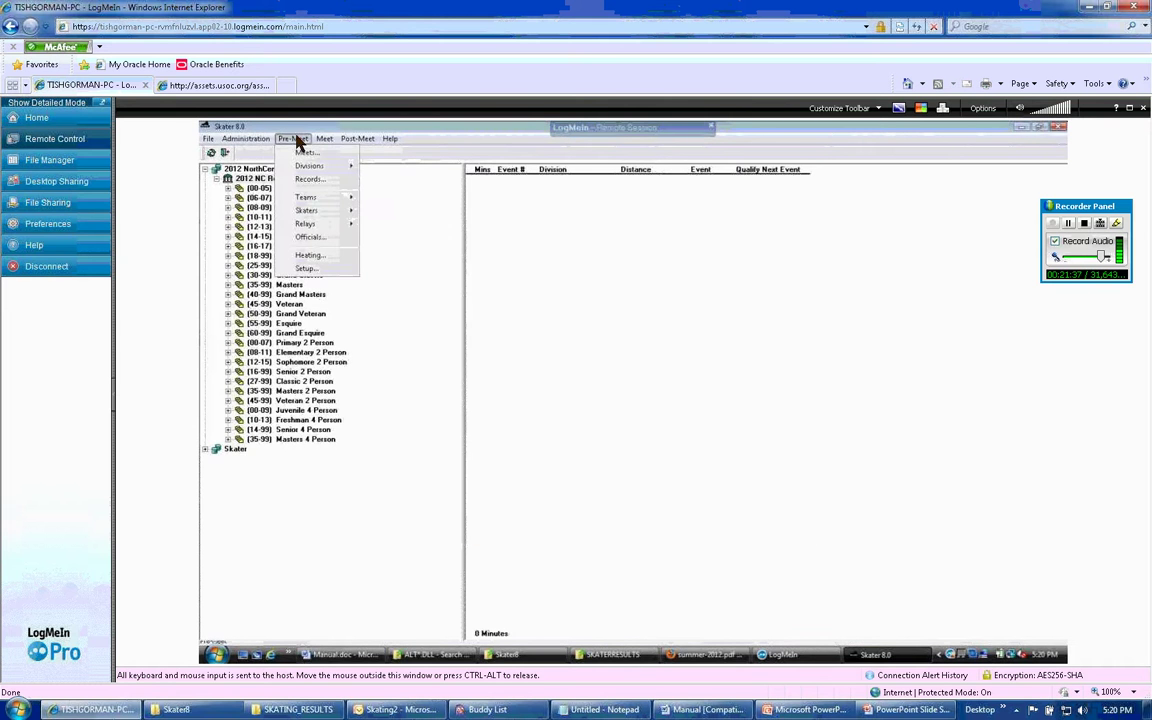
mouse_move(306, 197)
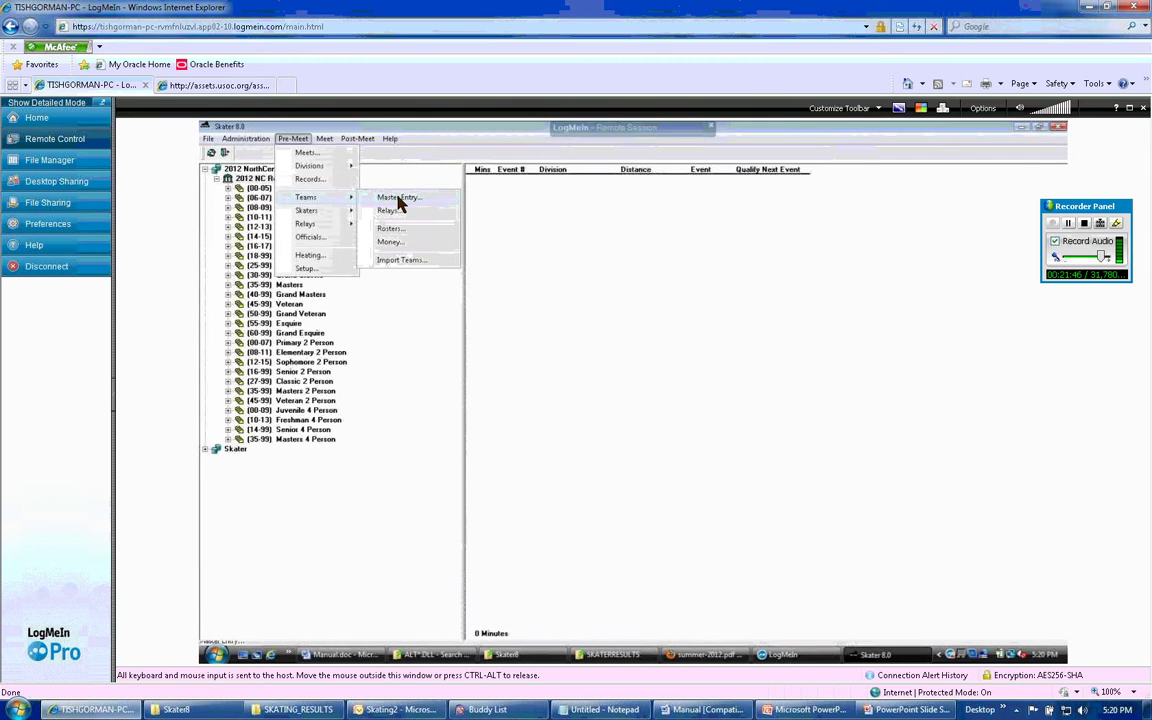
Add a Mixed Sophomore 2 Person relay row for Precision Racing
left_click(398, 200)
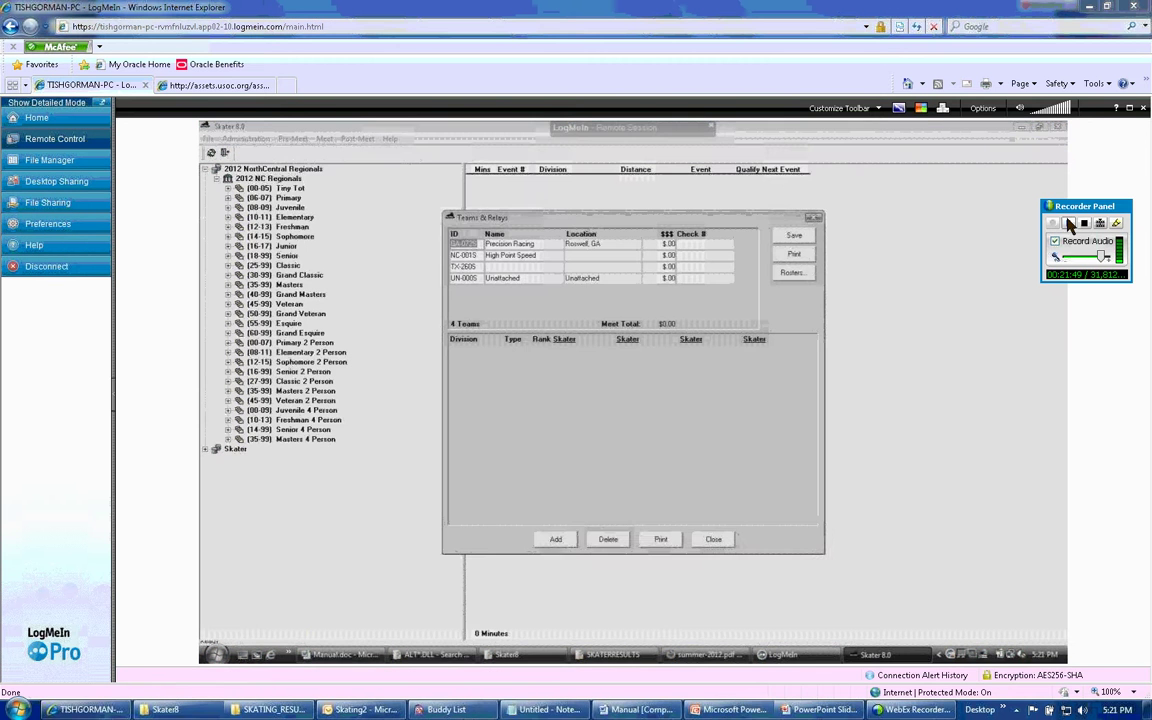
left_click(553, 541)
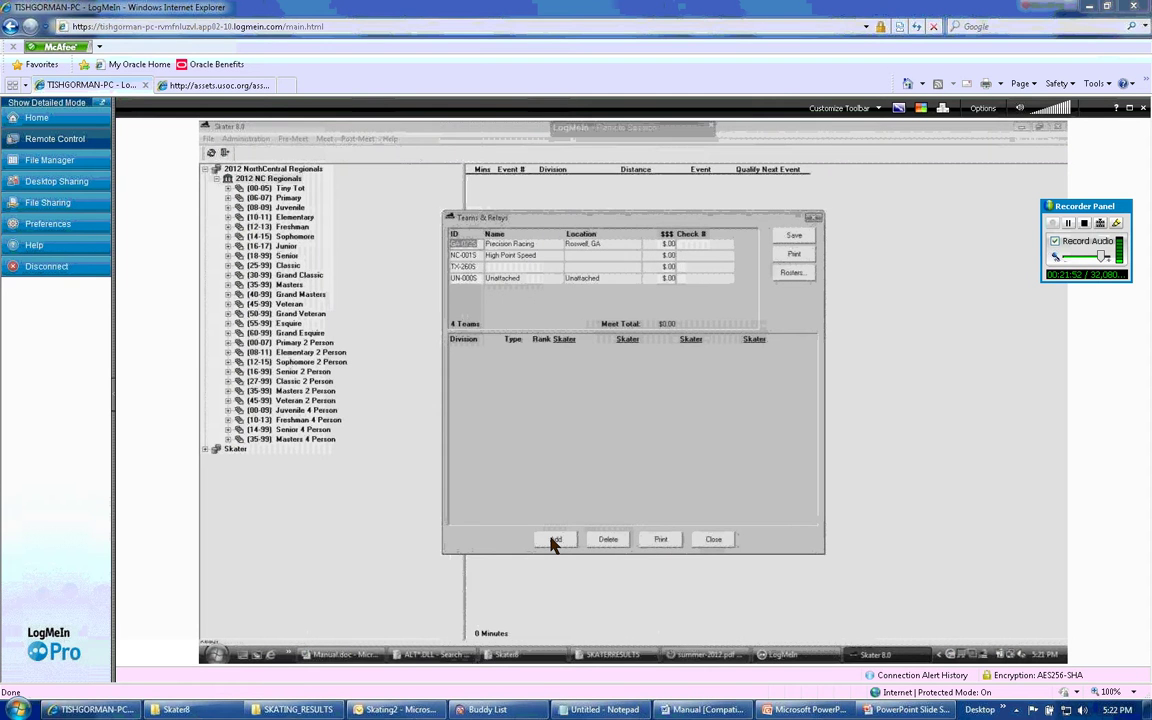
left_click(553, 541)
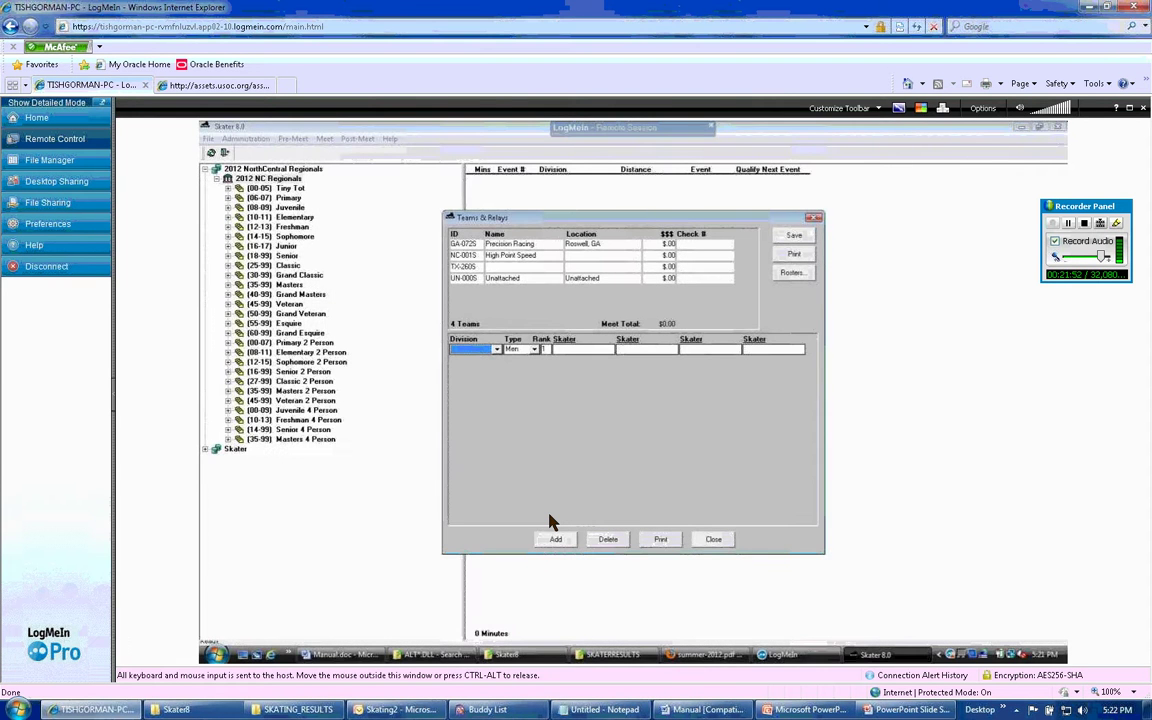
key("s")
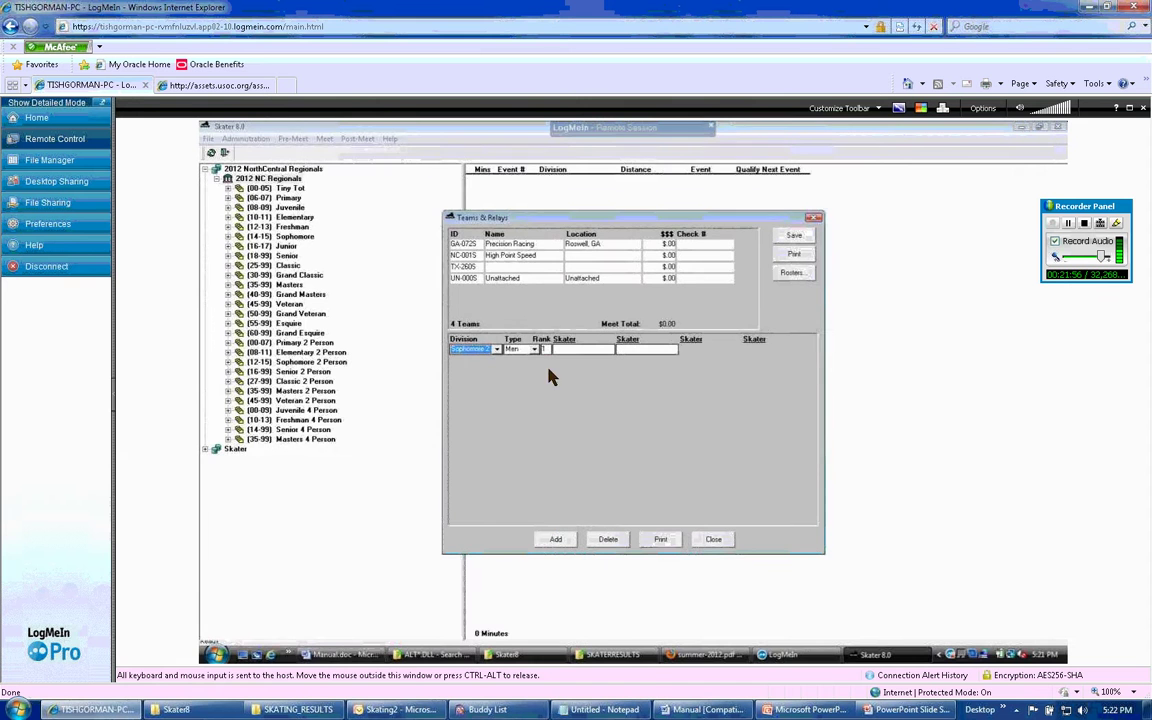
left_click(530, 349)
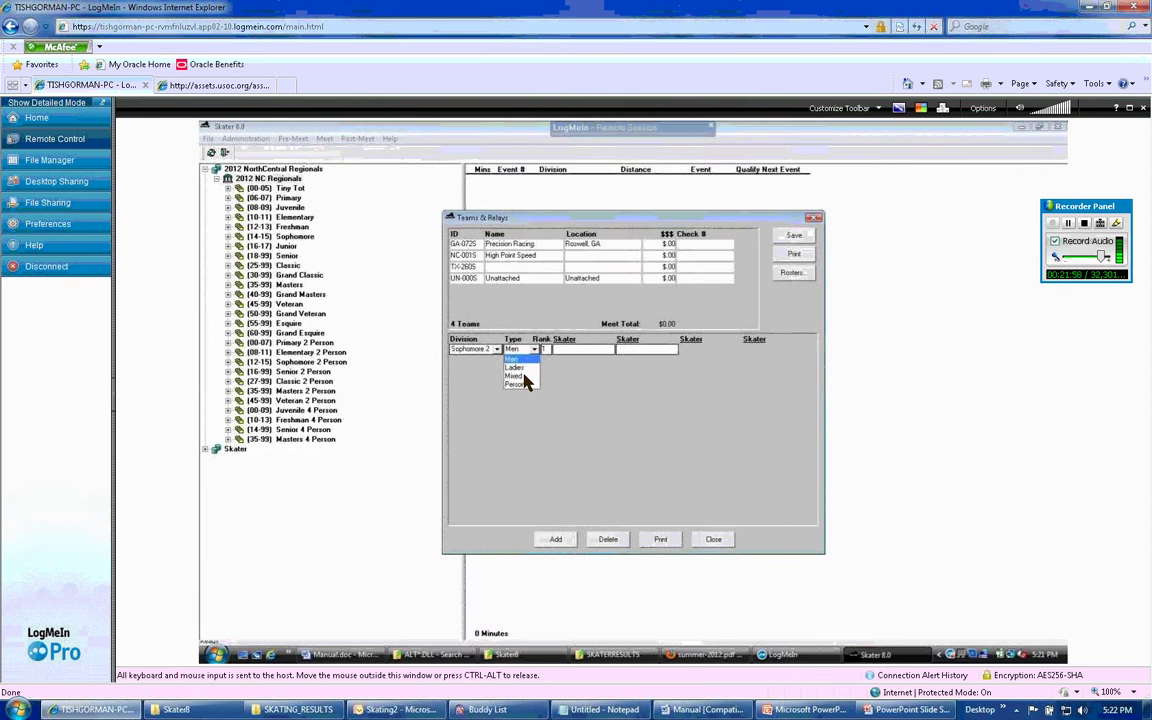
left_click(524, 376)
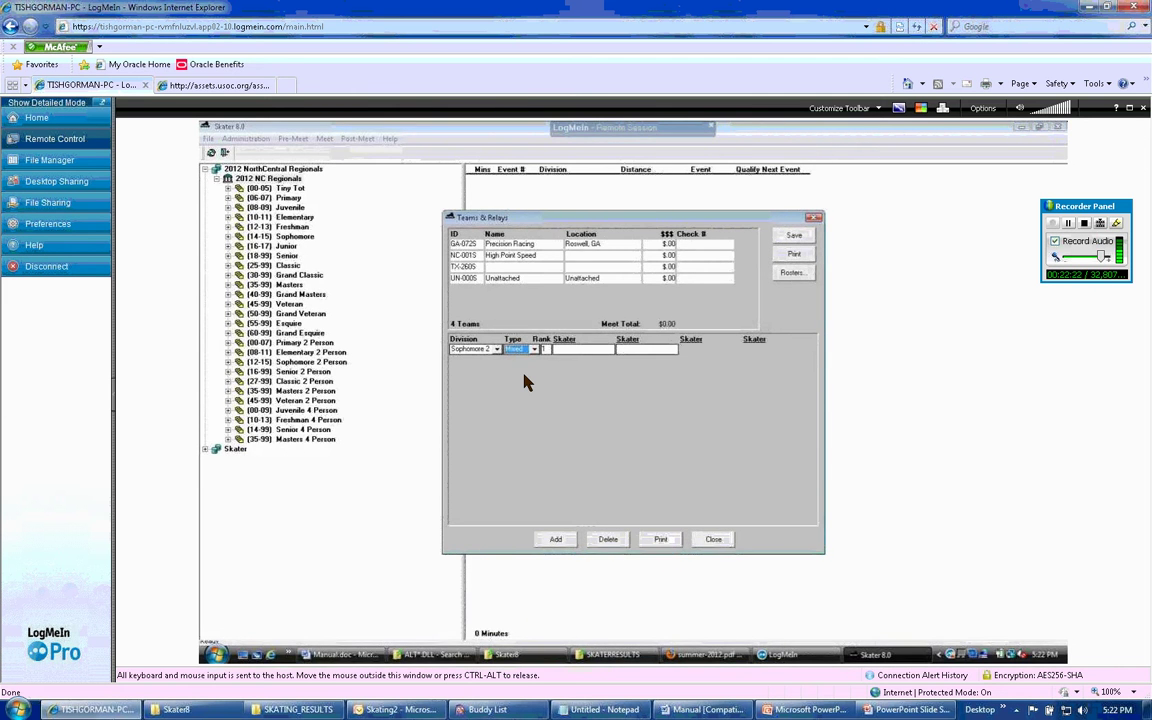
Enter 'J Bud' in the first skater slot and bring up the skater list
left_click(556, 350)
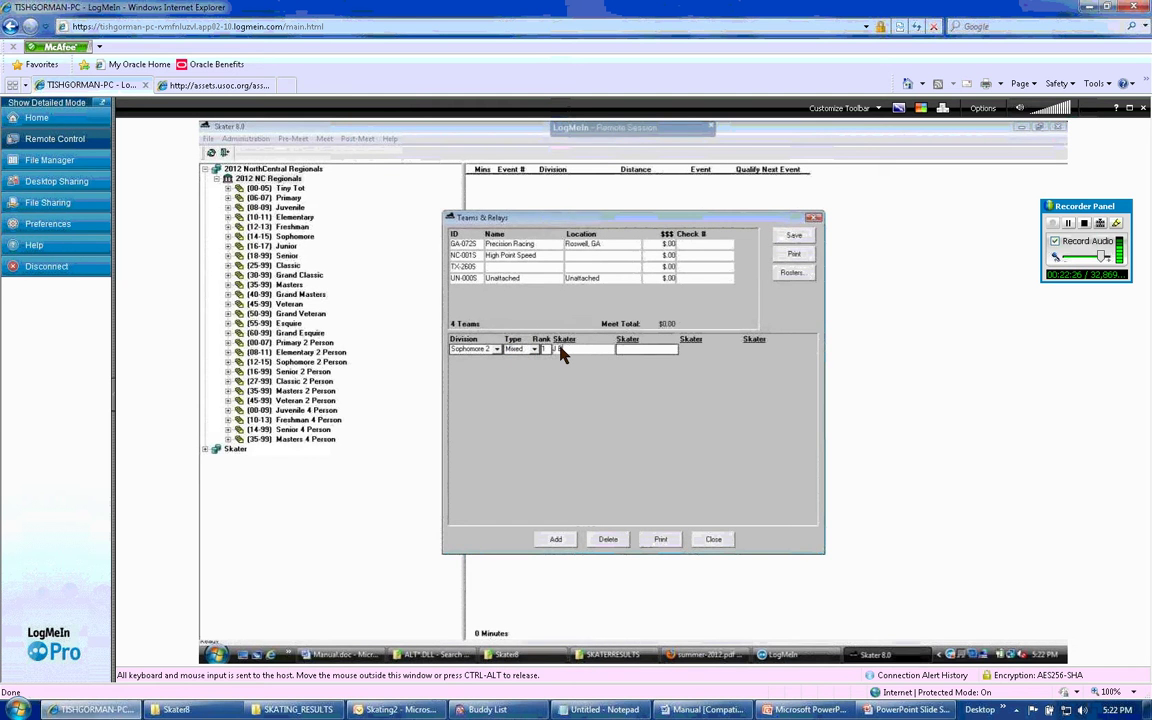
type("J Bud")
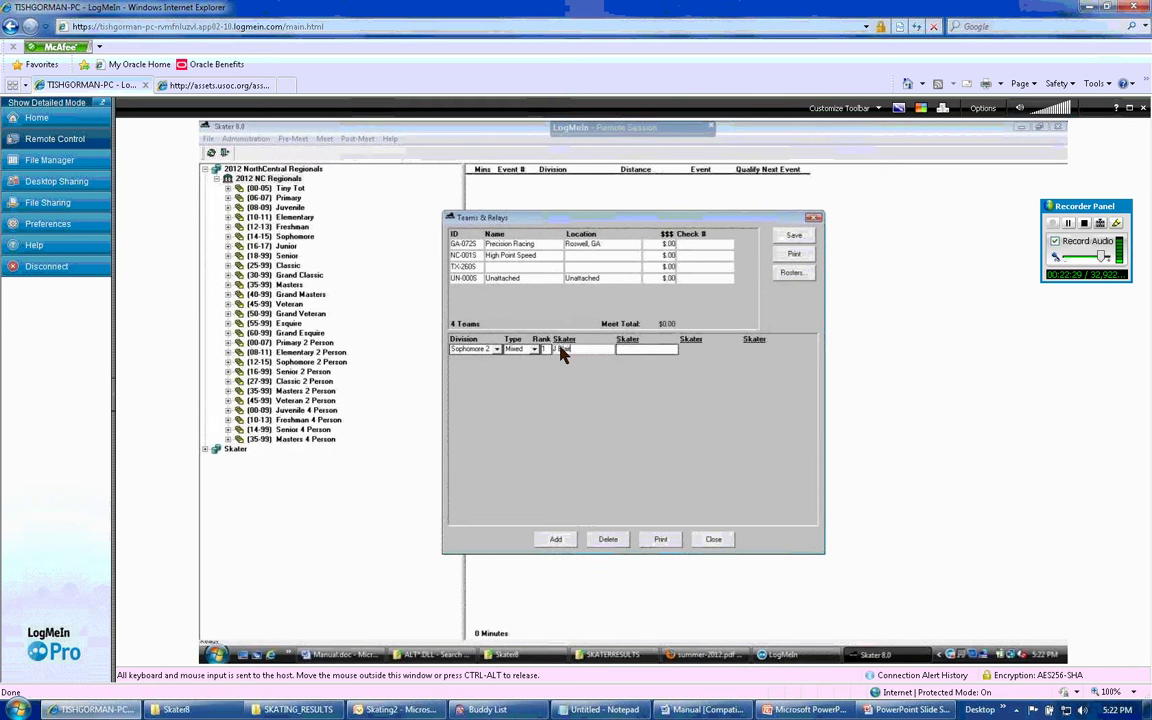
left_click(631, 350)
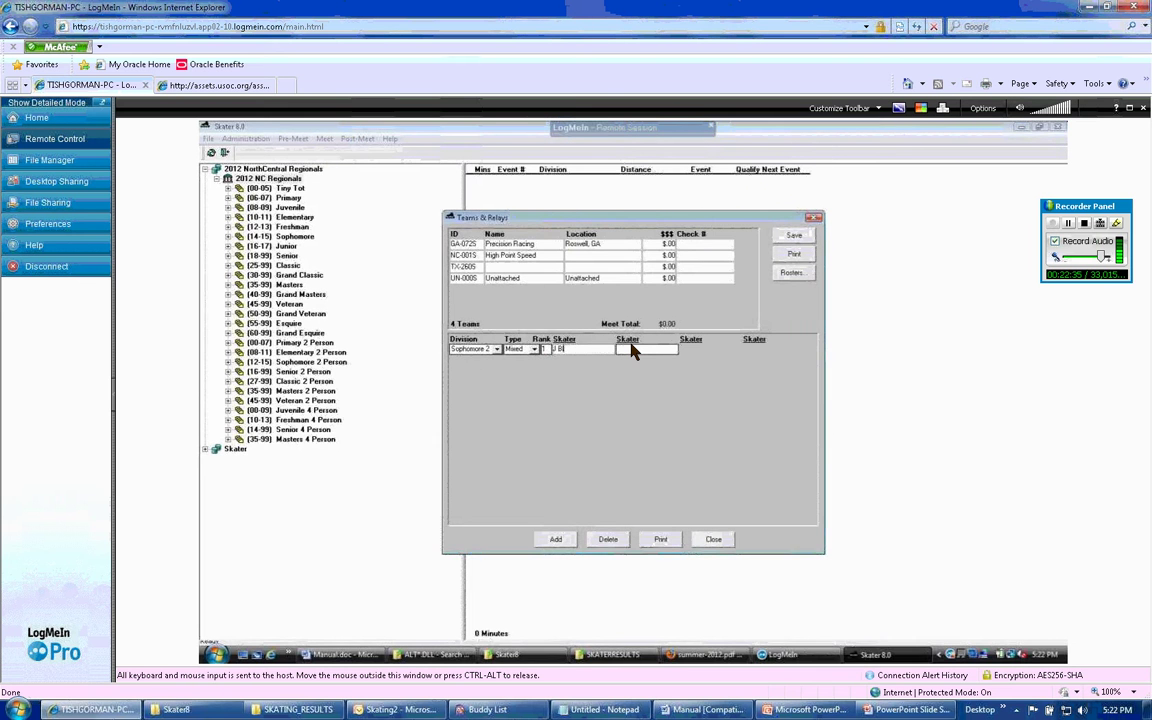
double_click(566, 351)
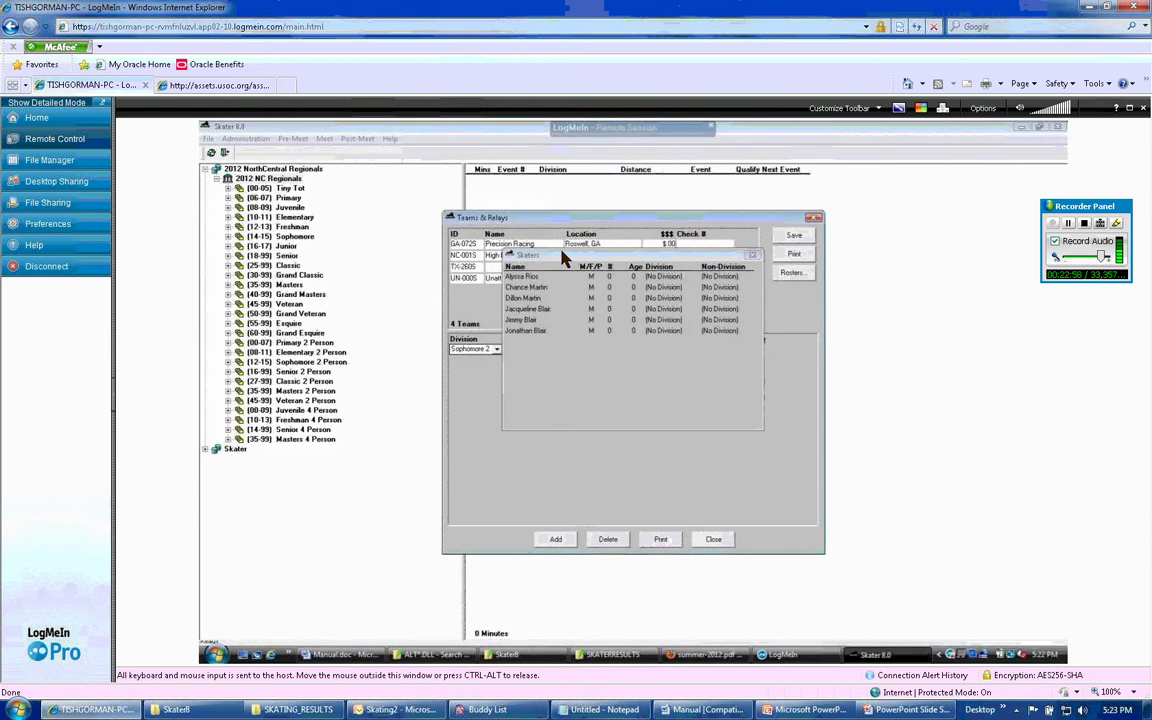
double_click(525, 319)
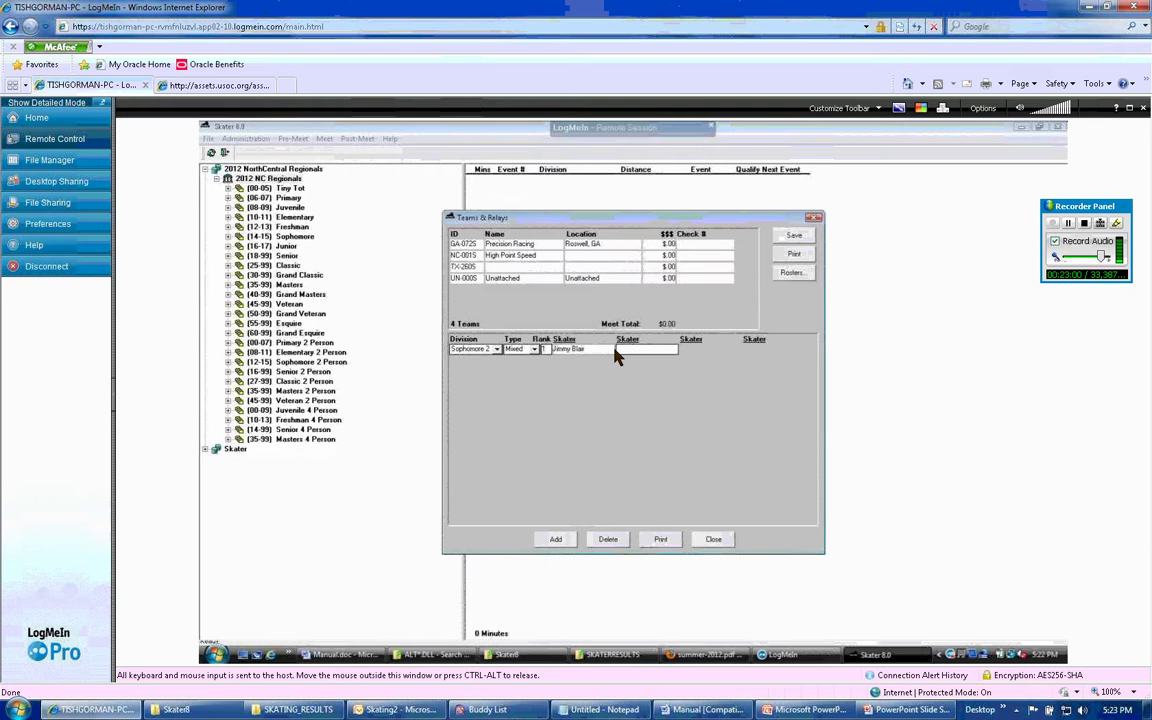
double_click(622, 352)
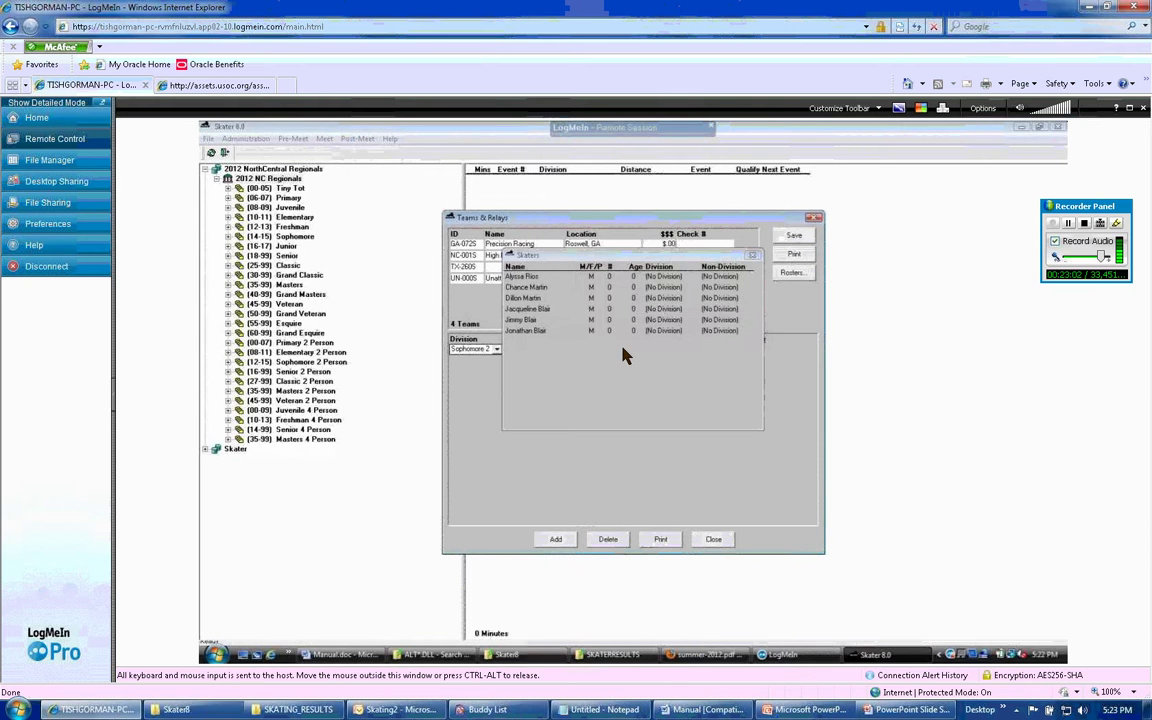
double_click(534, 310)
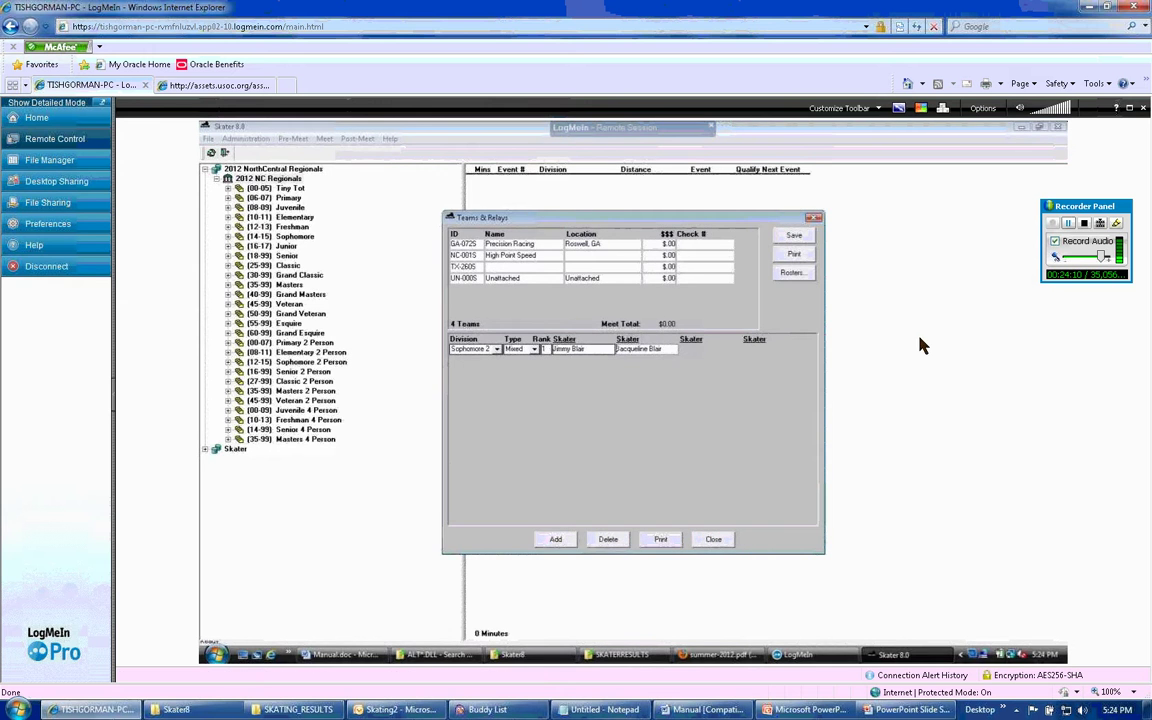
left_click(1069, 224)
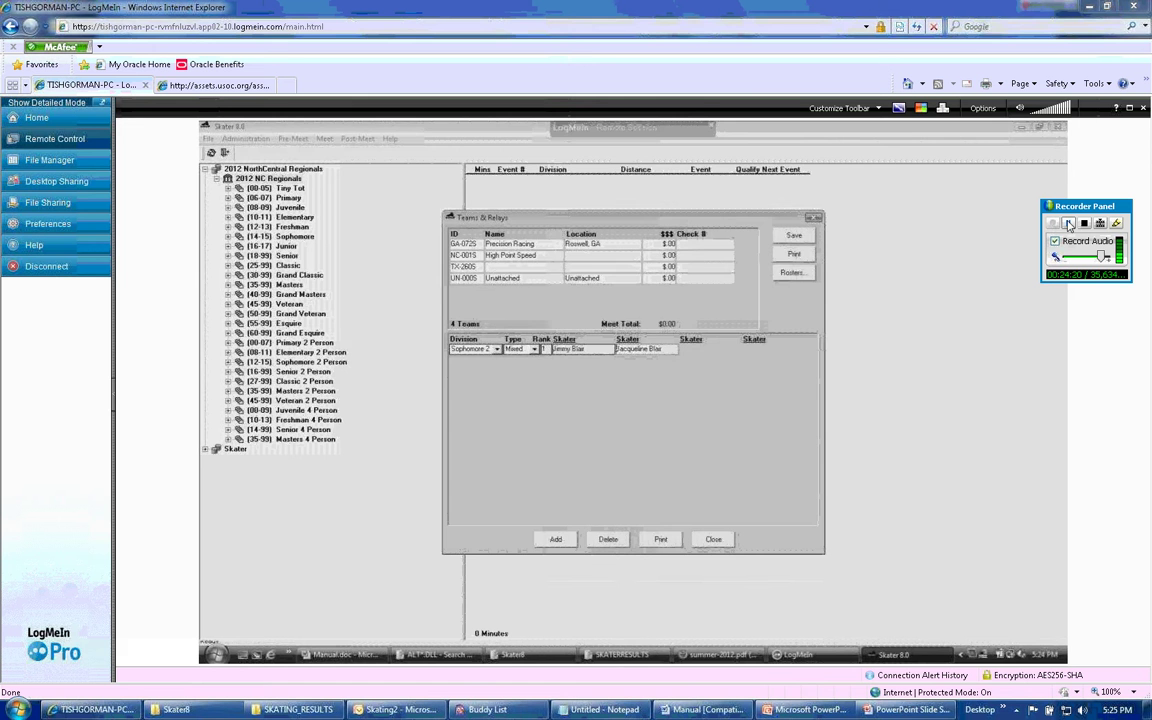
Save the relay entries and go to the Heating setup's Create Schedule page
left_click(713, 540)
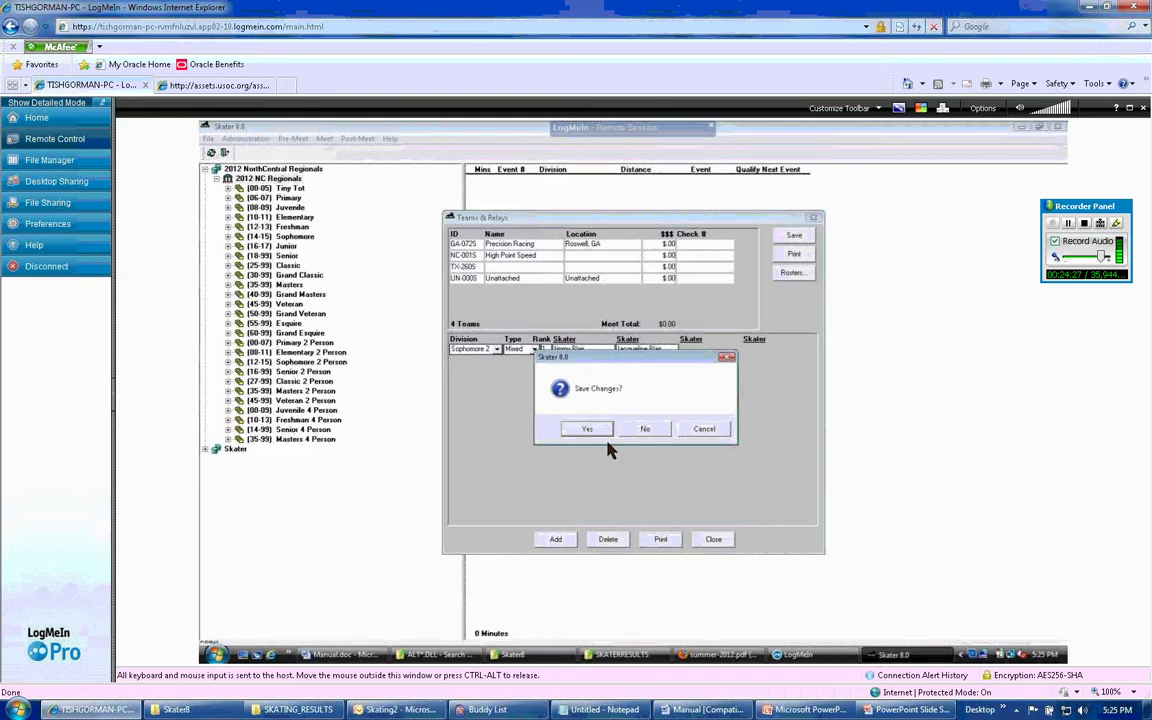
left_click(593, 429)
left_click(293, 138)
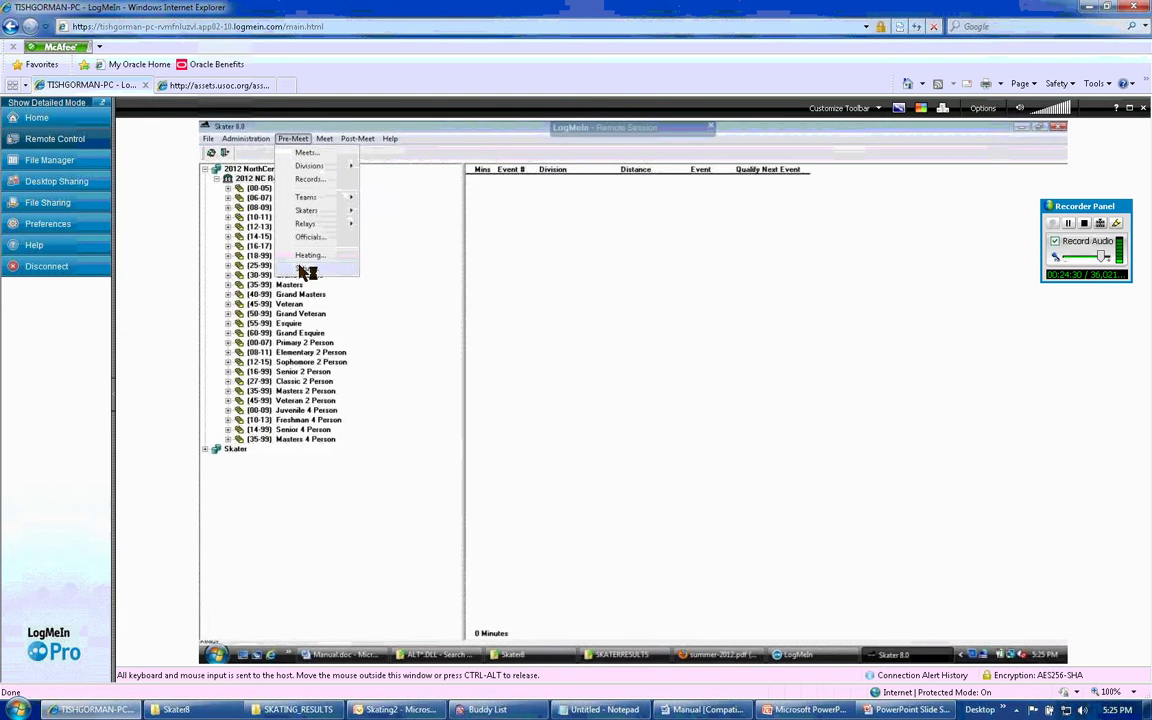
left_click(355, 271)
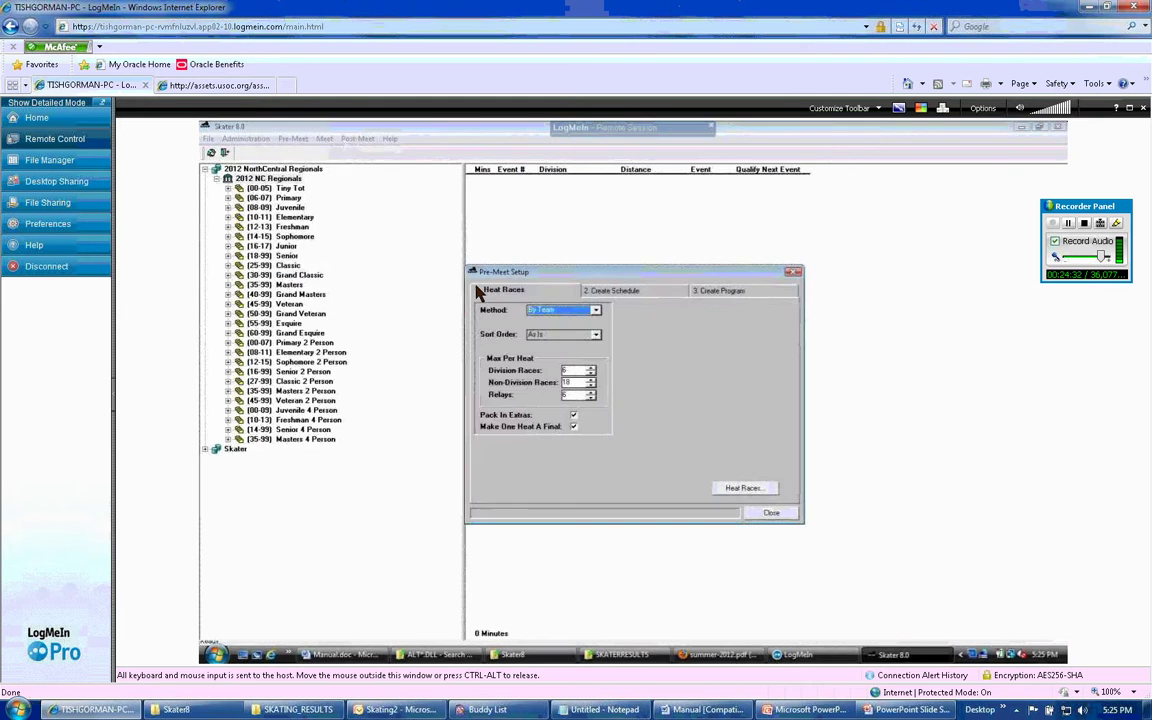
left_click(638, 292)
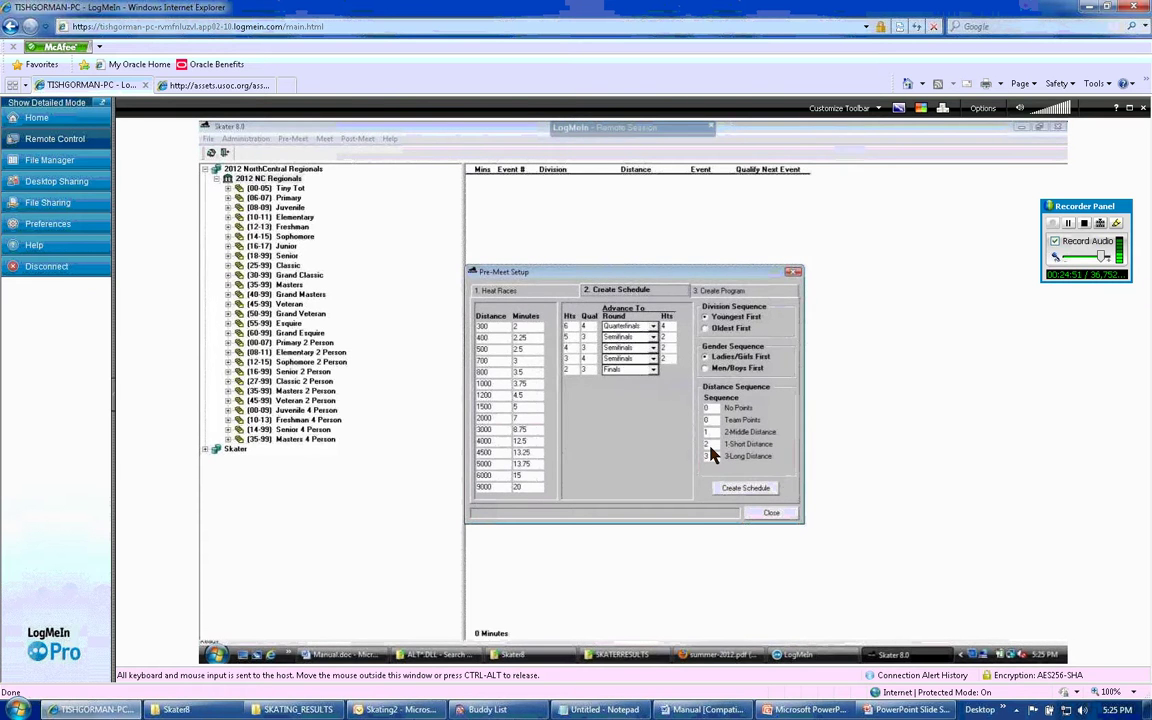
Set the distance sequence to Short 1, Middle 2, Long 3 for the schedule
double_click(712, 446)
type("1")
double_click(712, 433)
type("2")
double_click(710, 457)
type("3")
double_click(709, 456)
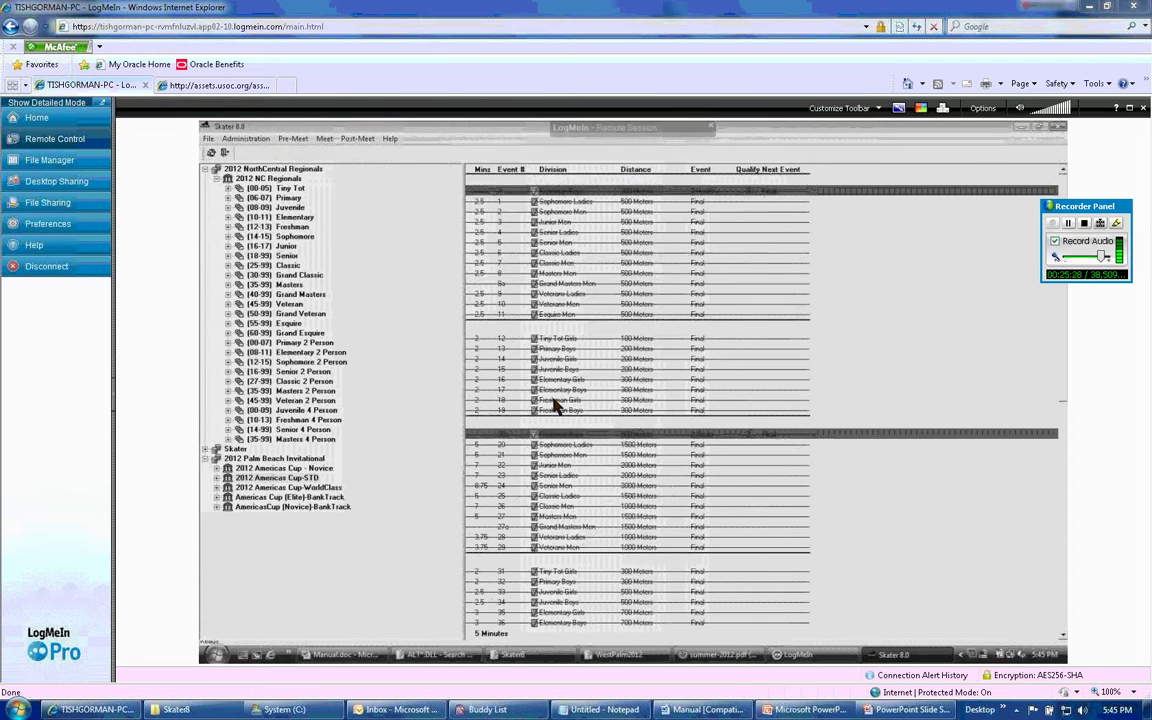
After checking the Freshman Girls 300 m finals, score all divisions and relays of the meet
double_click(555, 401)
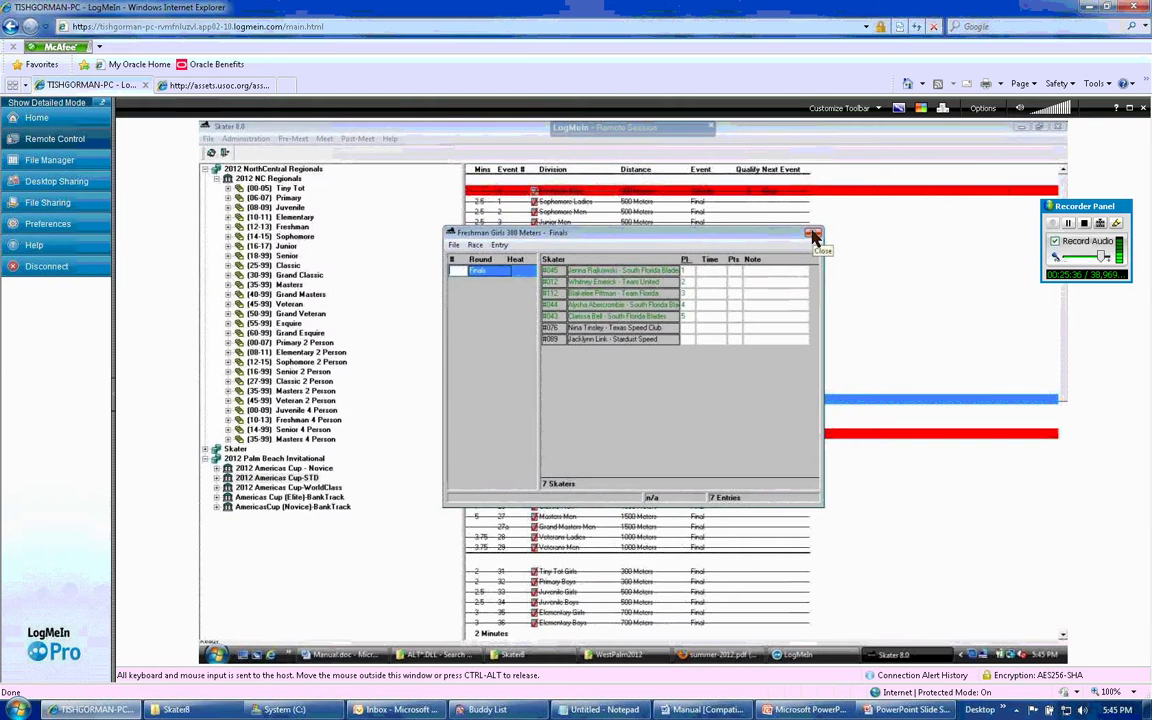
left_click(813, 236)
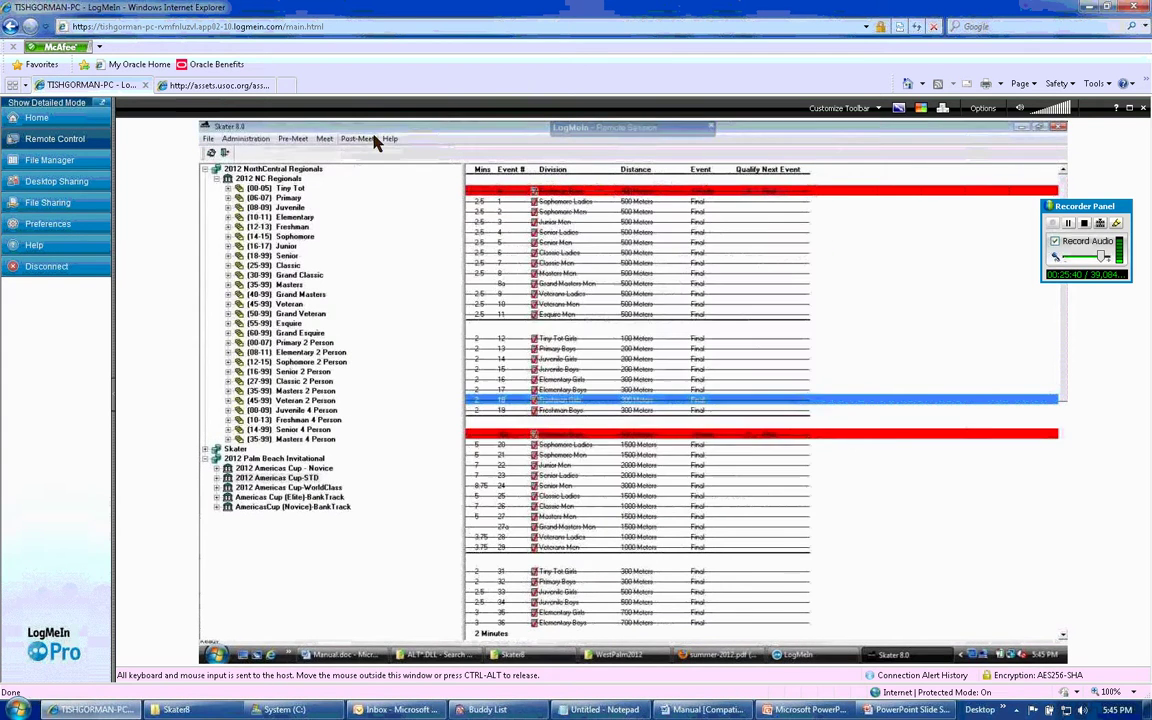
left_click(358, 140)
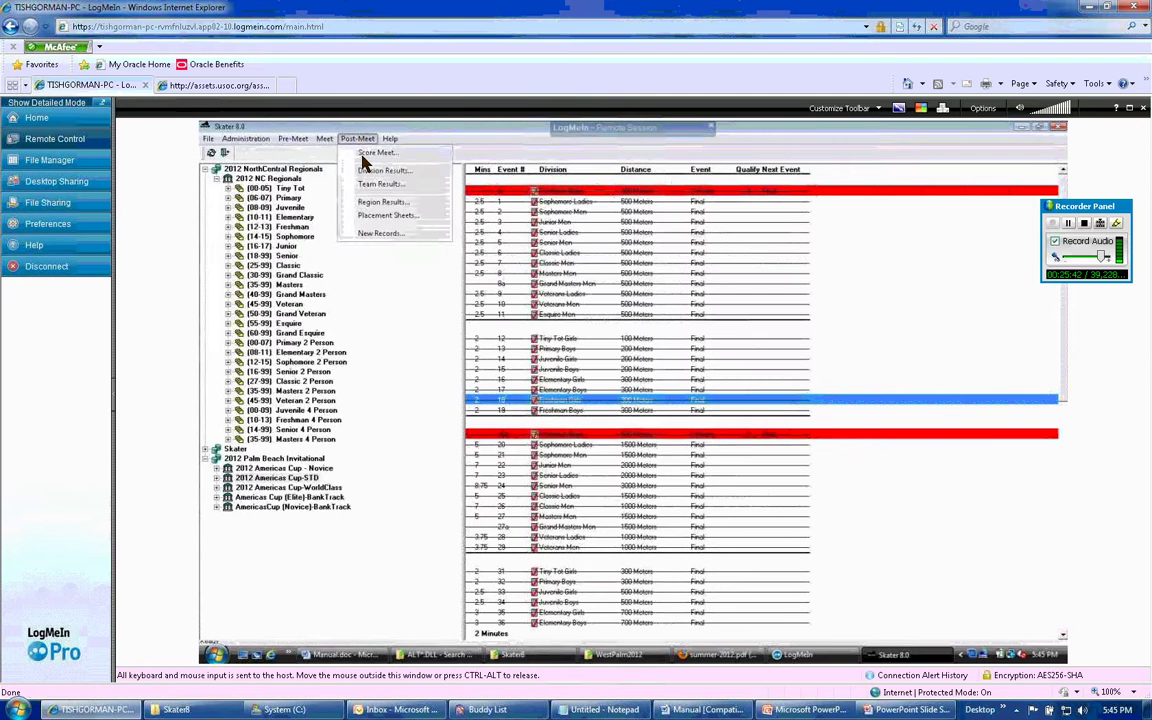
left_click(372, 152)
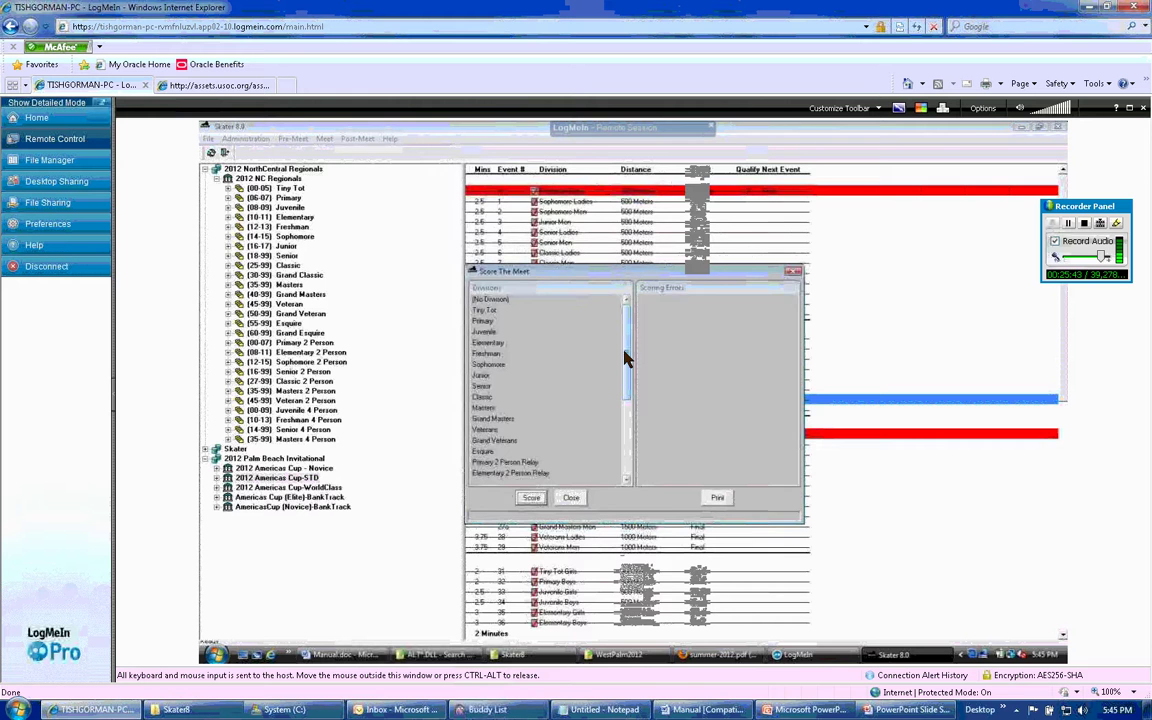
mouse_move(625, 360)
left_mouse_down()
mouse_move(625, 478)
mouse_move(630, 386)
left_mouse_up()
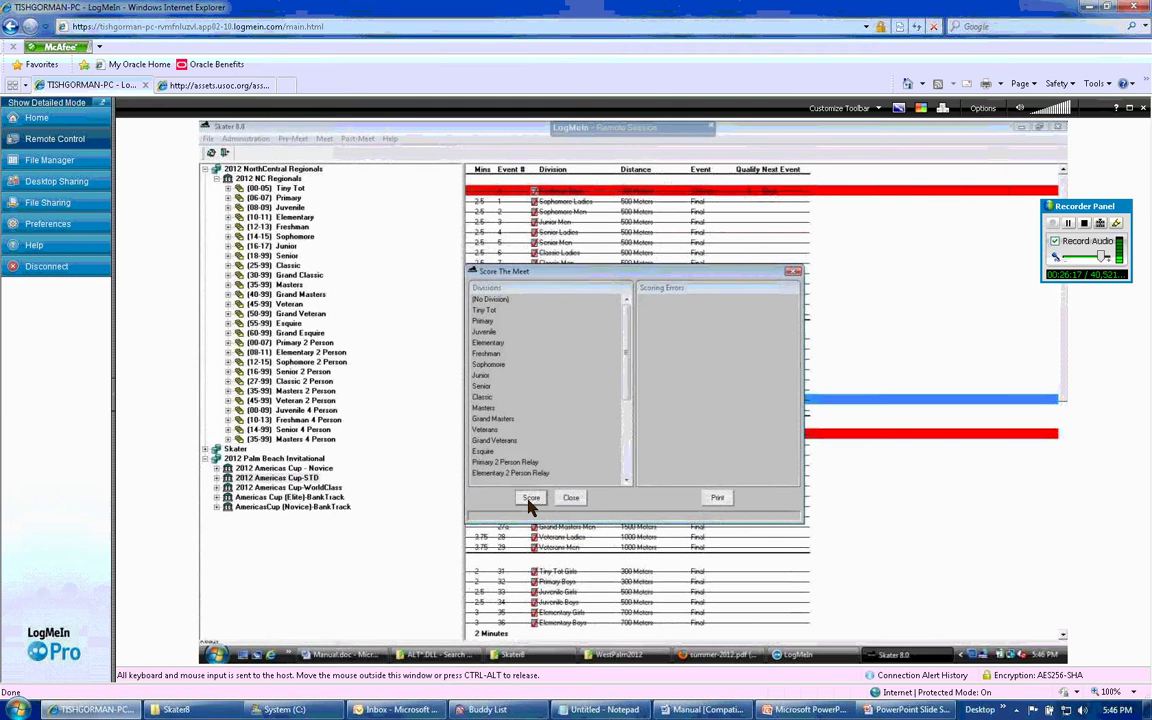
left_click(531, 498)
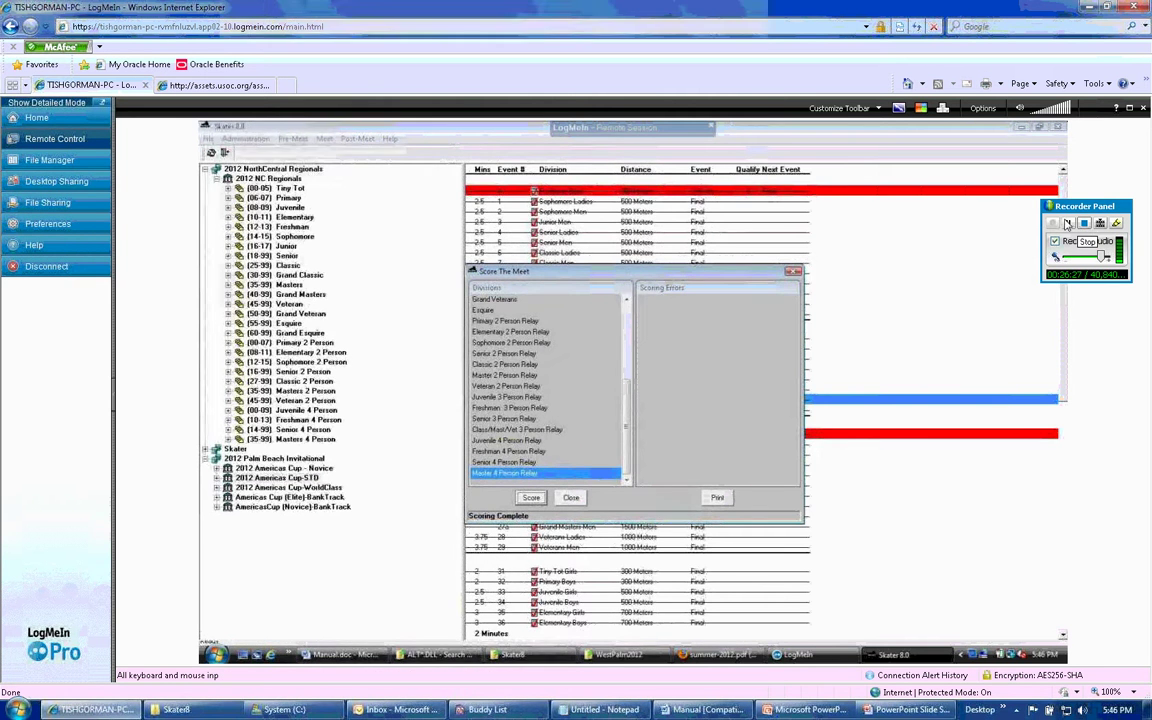
left_click(1067, 224)
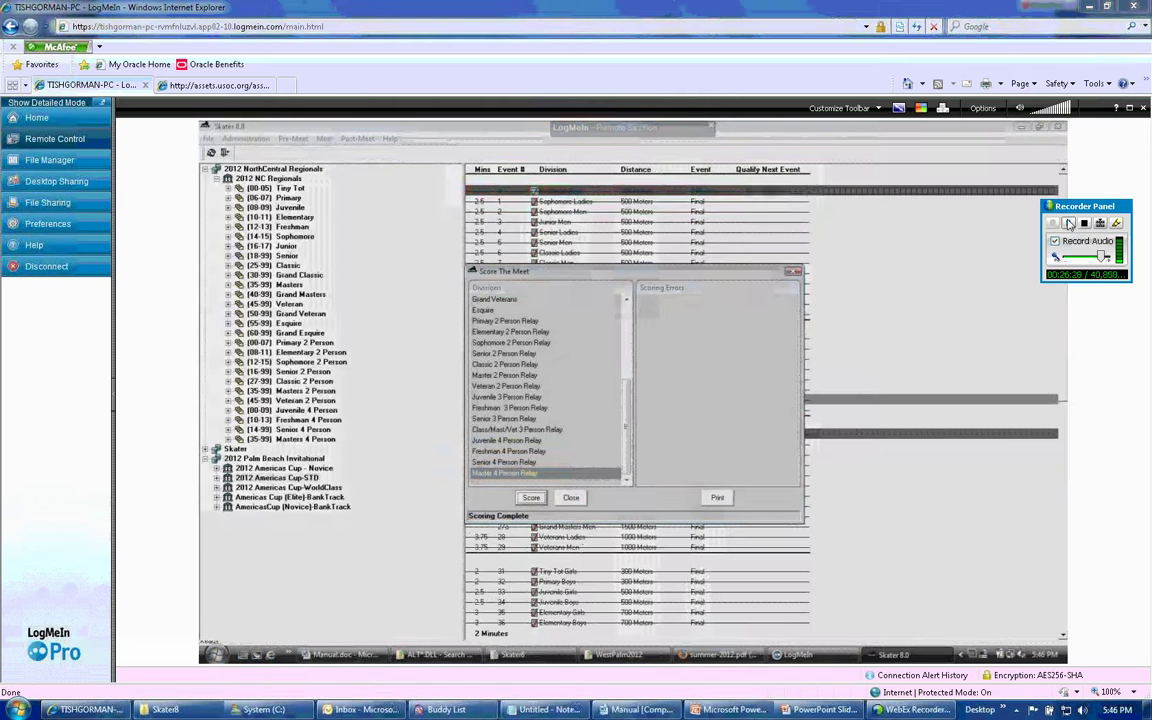
left_click(650, 309)
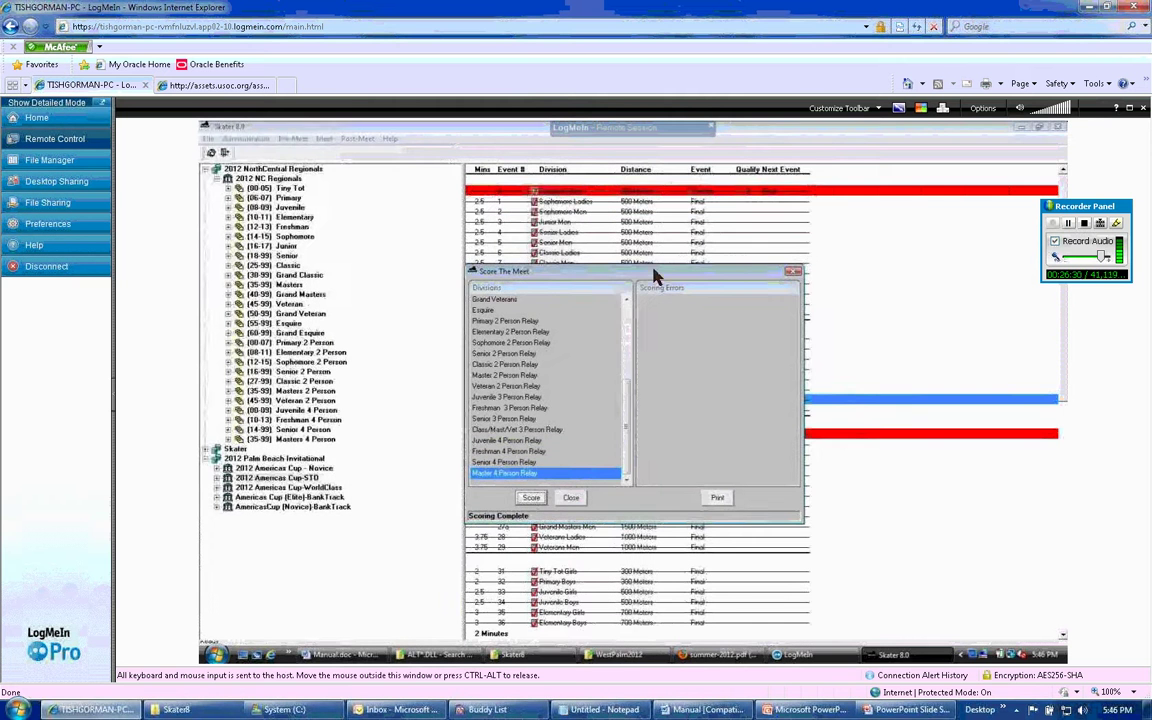
left_click(570, 500)
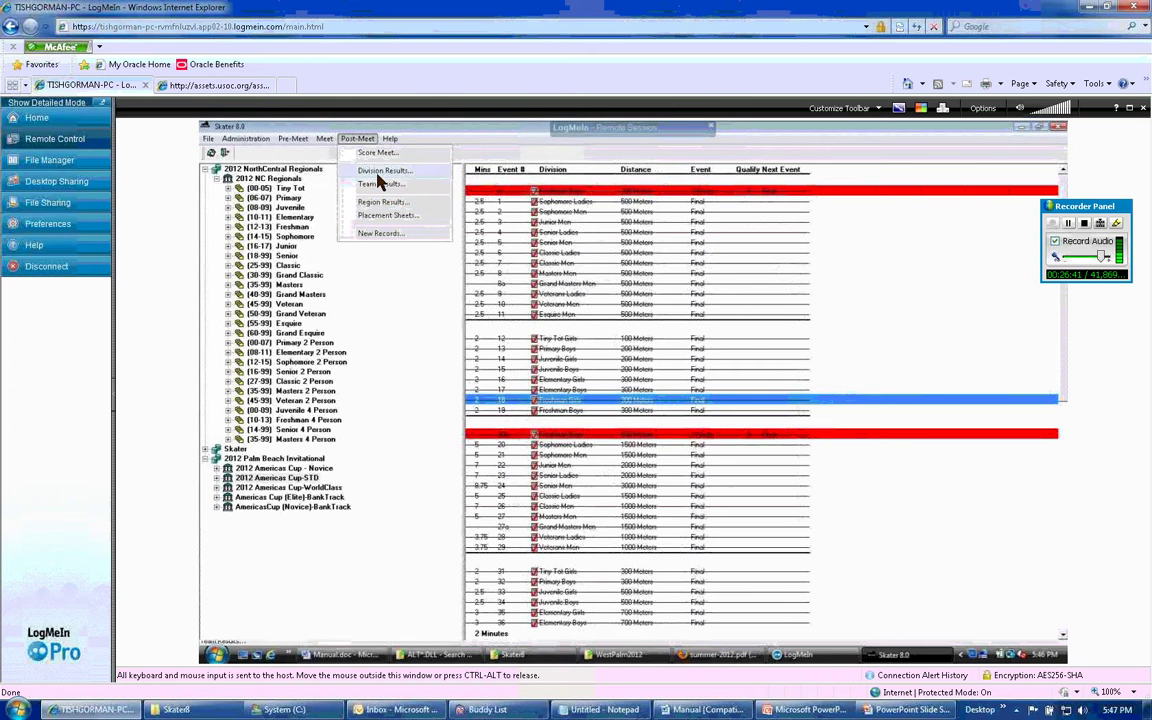
Scroll the Division Results report through Tiny Tot Girls, Primary Boys and Juvenile Boys, then close it
left_click(379, 173)
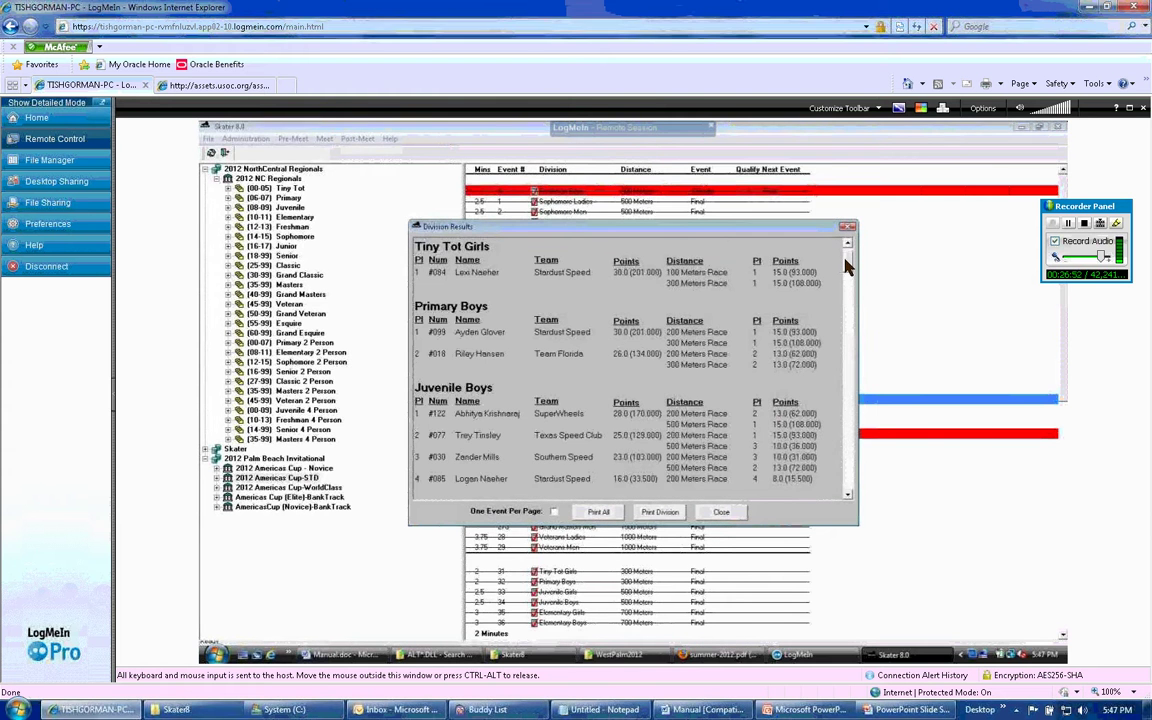
left_click_drag(845, 265, 847, 272)
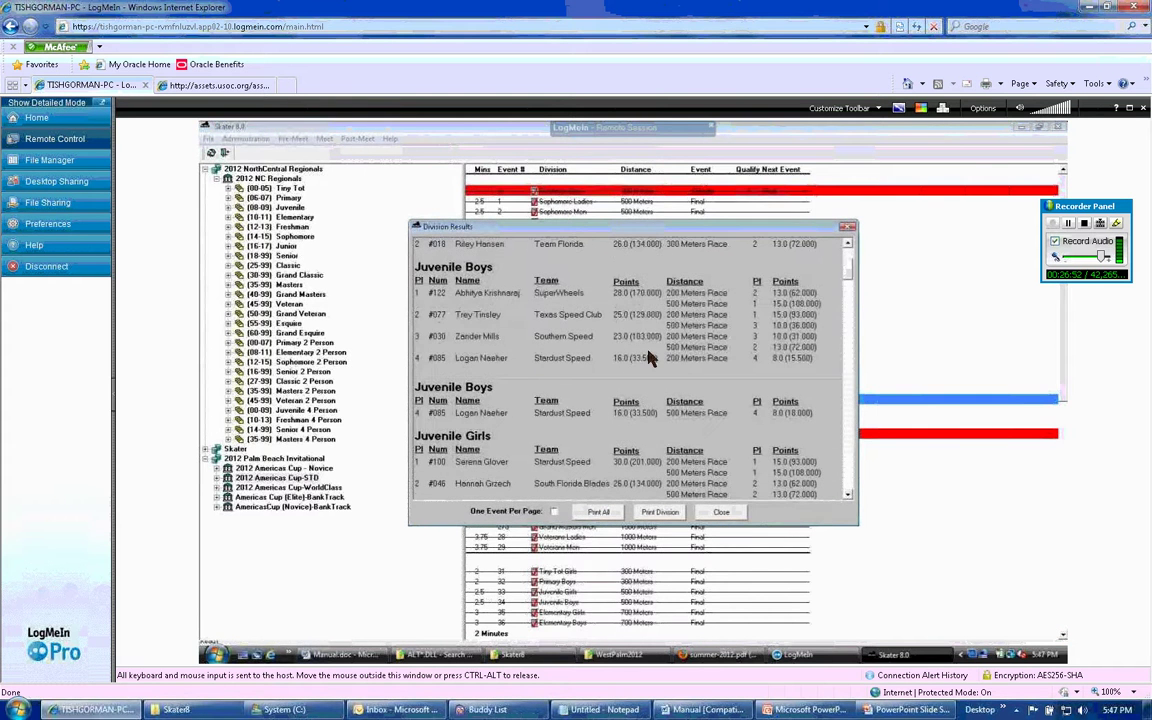
left_click(847, 330)
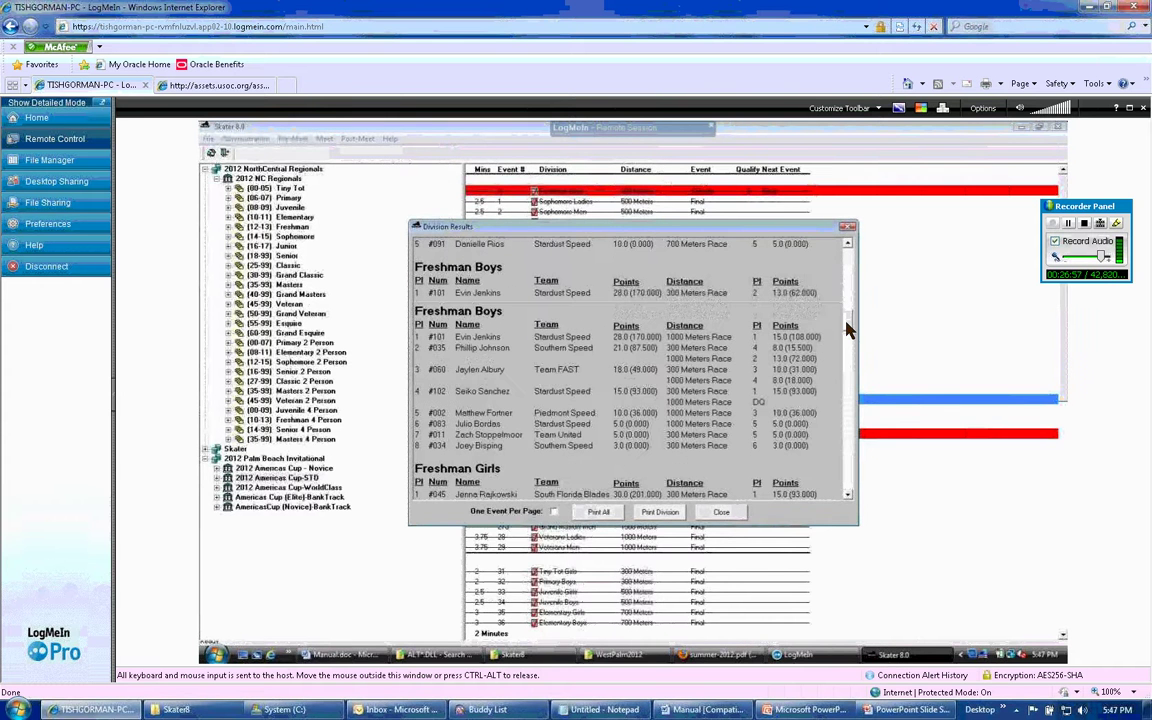
left_click_drag(847, 330, 847, 333)
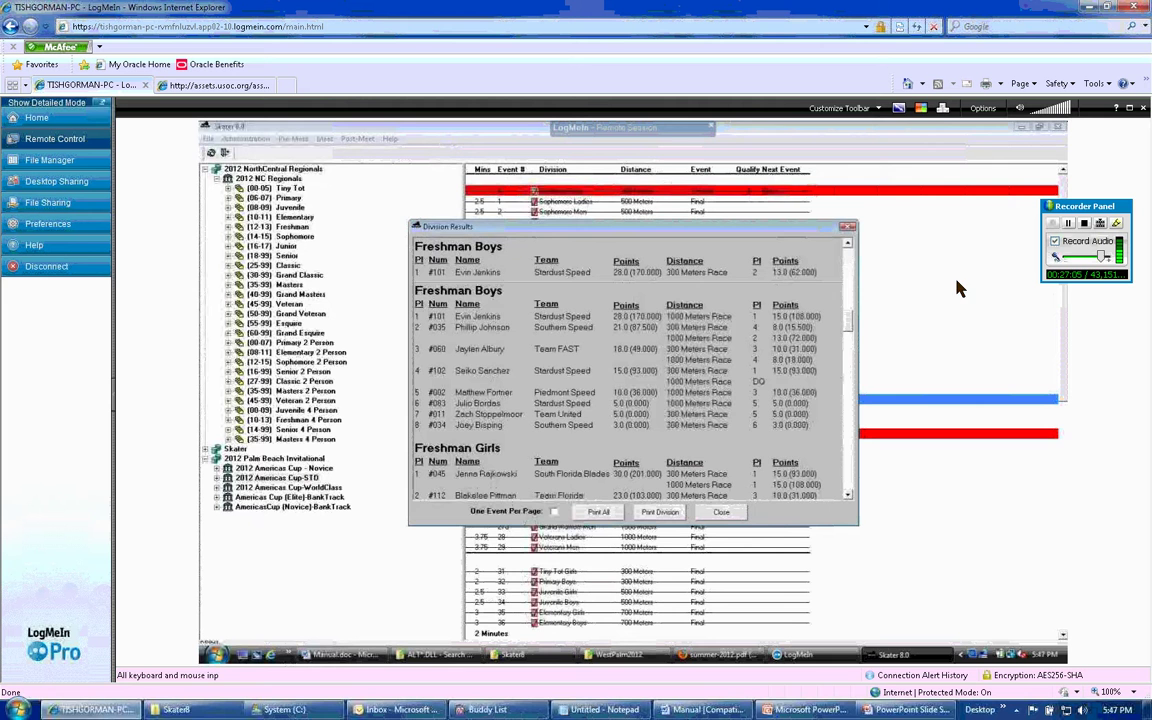
left_click(1068, 224)
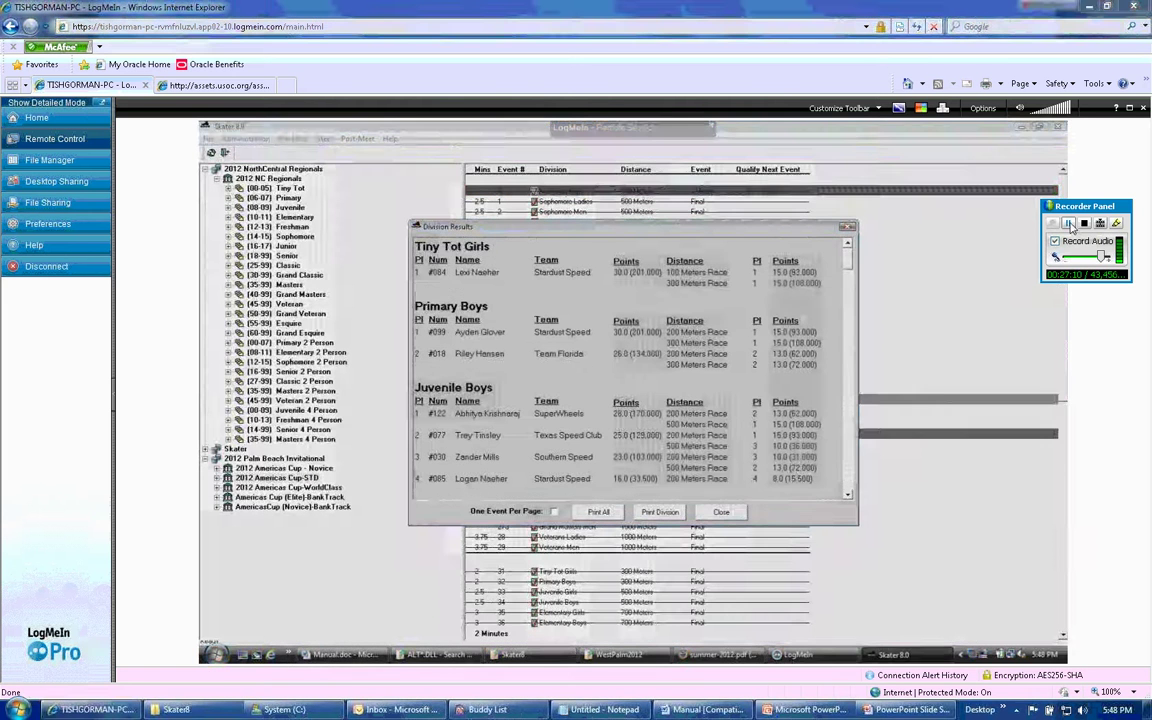
left_click(768, 233)
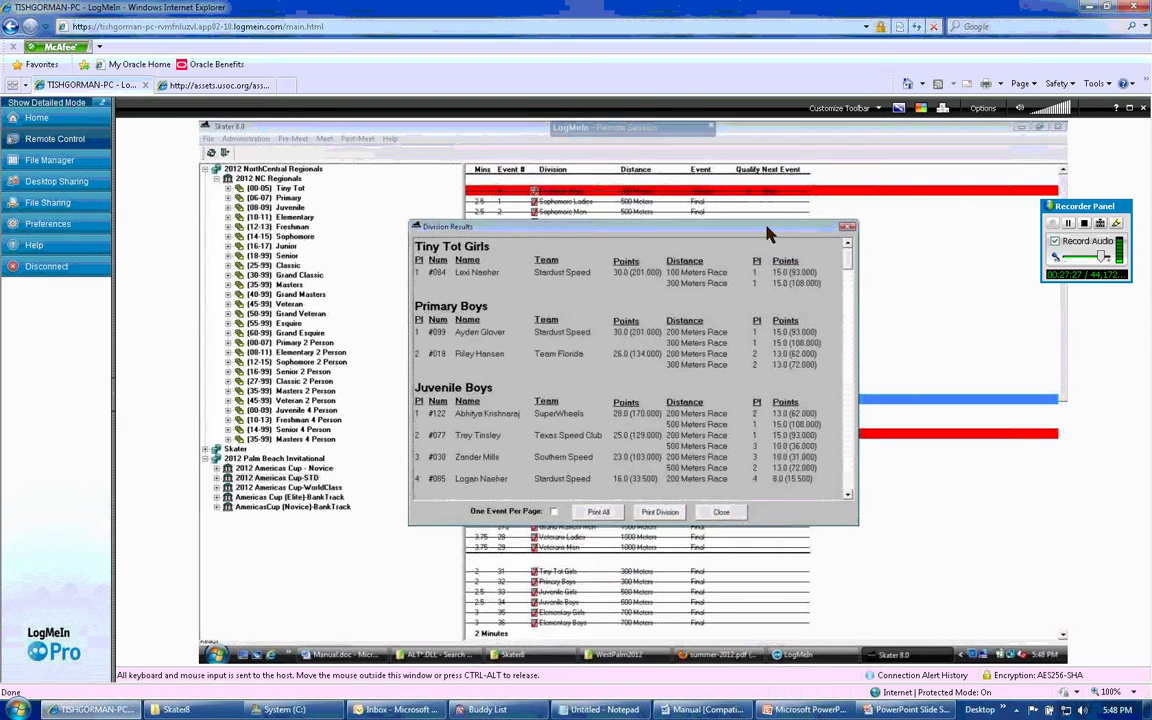
left_click(722, 513)
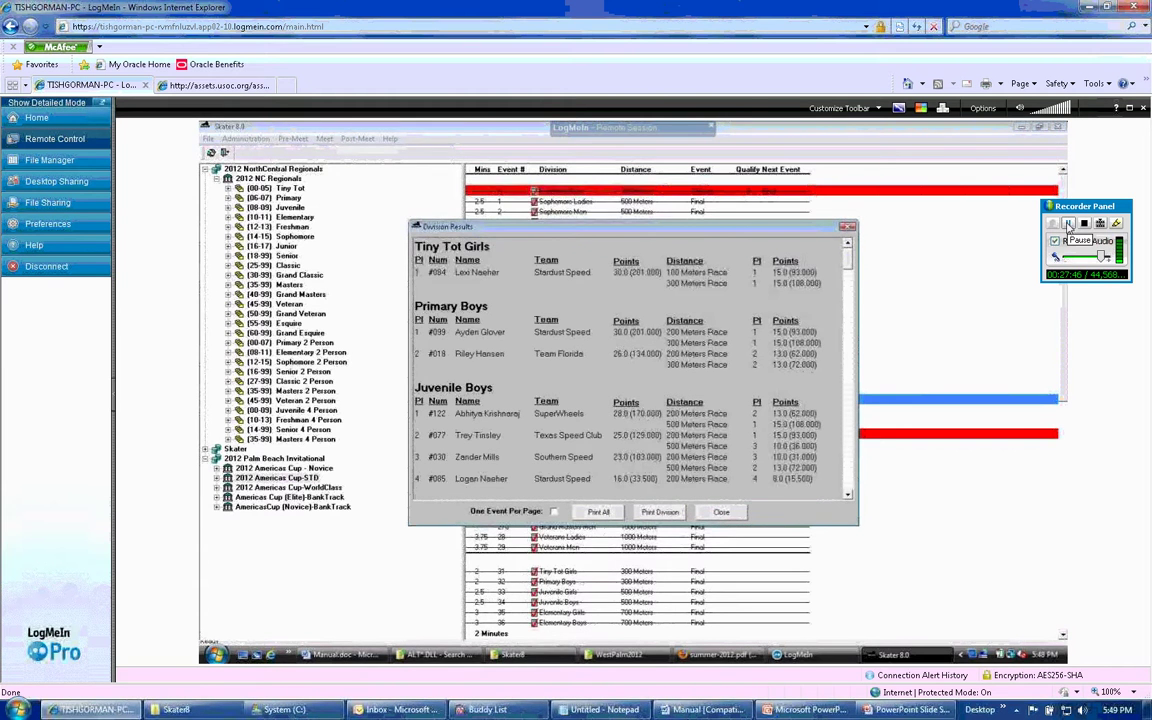
left_click(1068, 224)
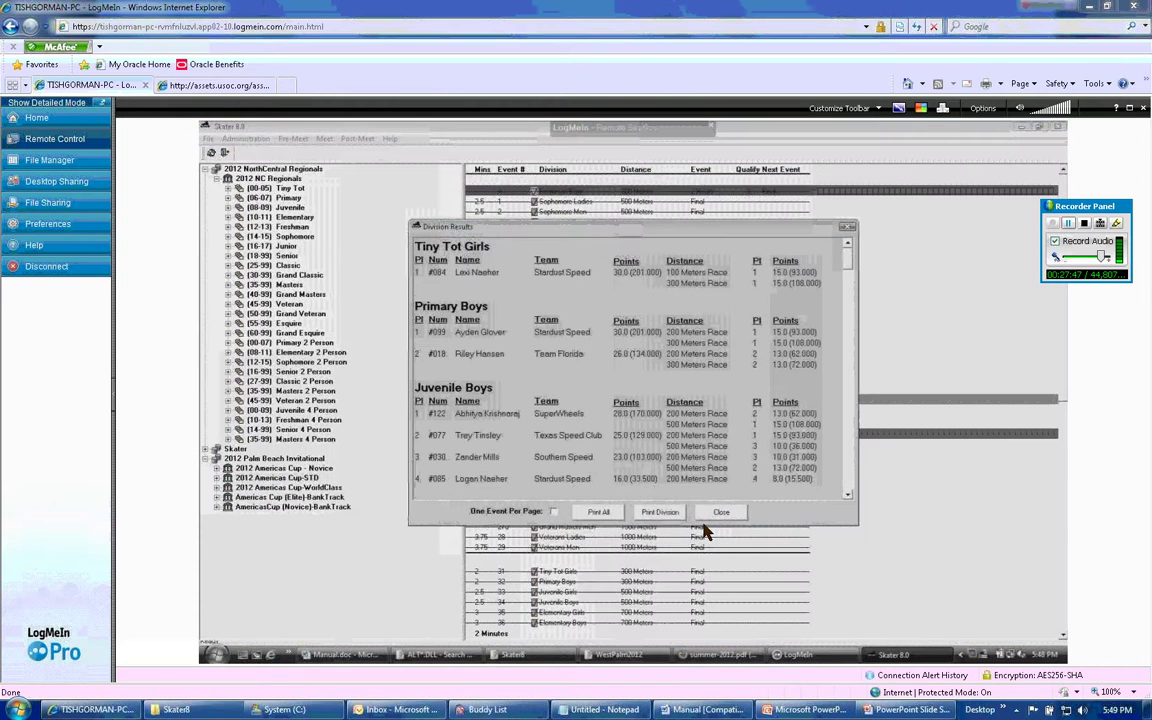